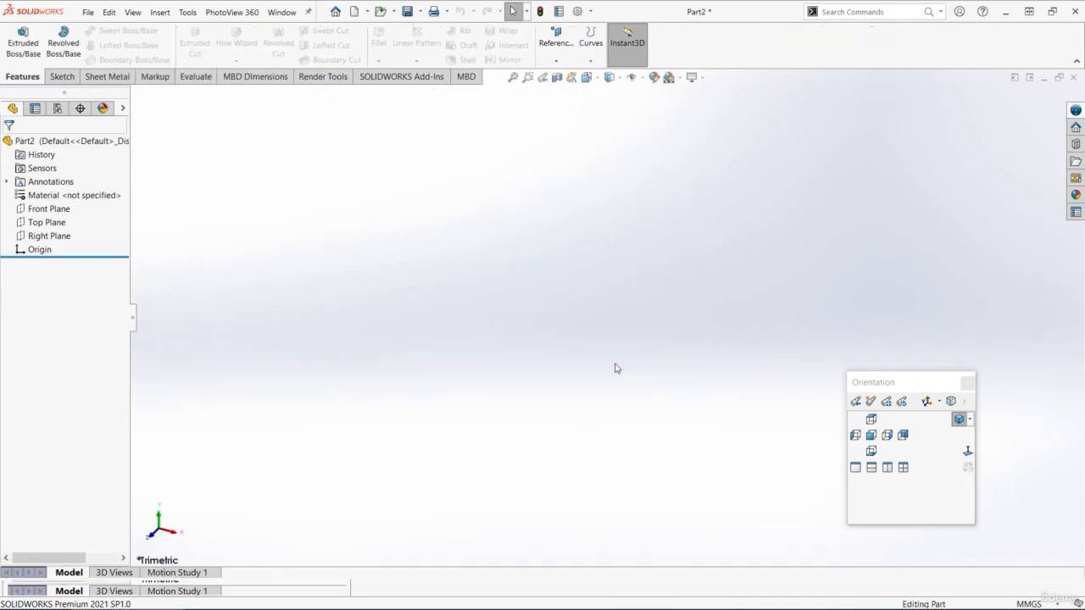
# Sketch two concentric circles at the origin on the Top Plane, the outer about 38 mm in radius and the inner about 50 mm in diameter
pyautogui.click(46, 222)
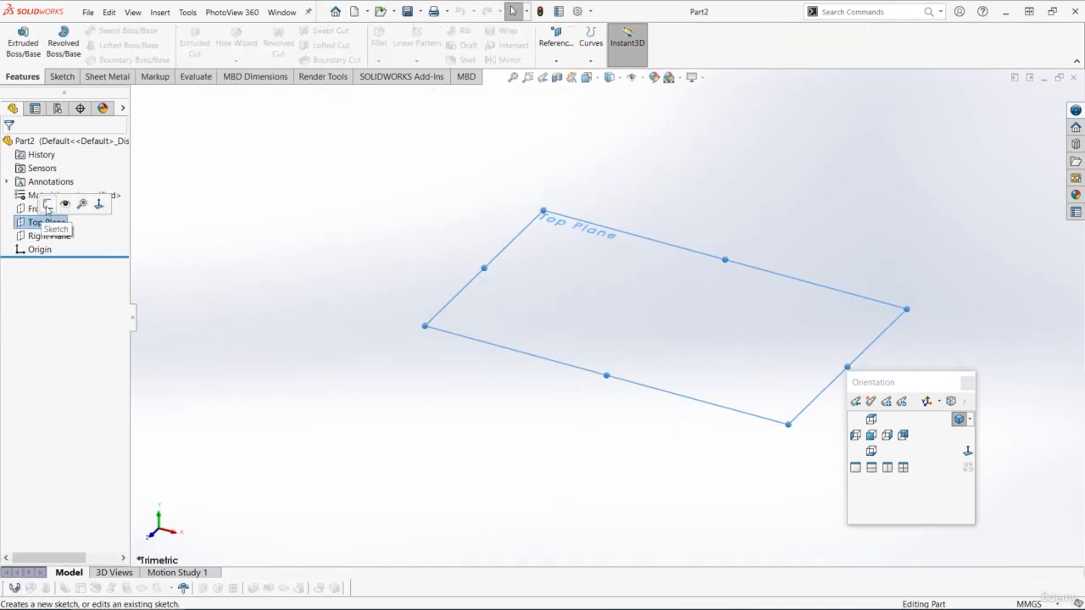
pyautogui.click(61, 204)
pyautogui.click(127, 30)
pyautogui.click(665, 317)
pyautogui.click(629, 237)
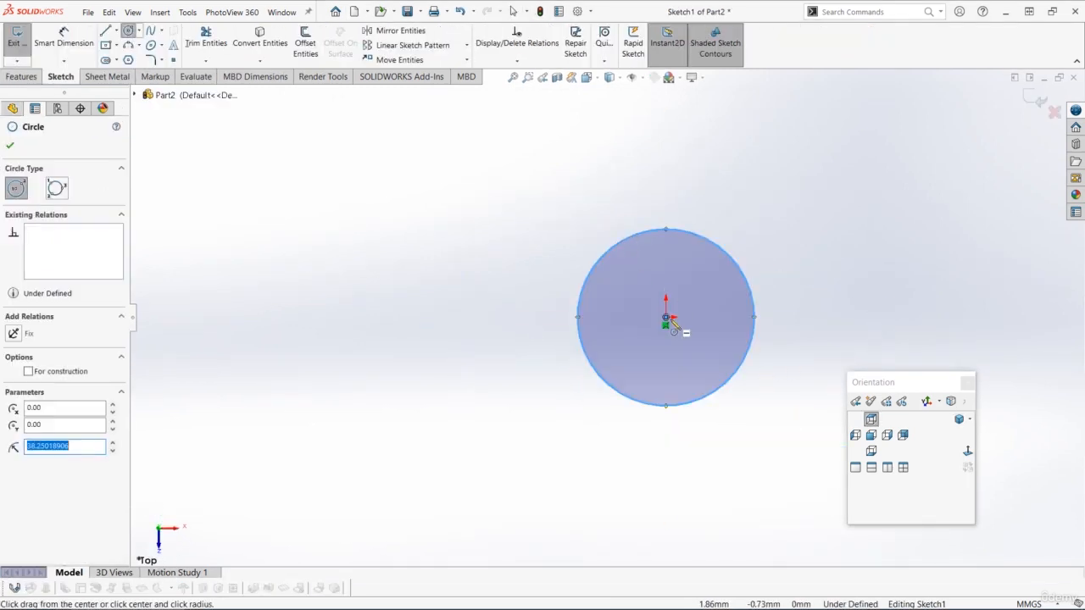
pyautogui.click(665, 317)
pyautogui.click(664, 260)
# Dimension the inner circle's diameter to 4.80 mm and the outer circle's diameter to 7.4 mm
pyautogui.click(64, 43)
pyautogui.click(673, 264)
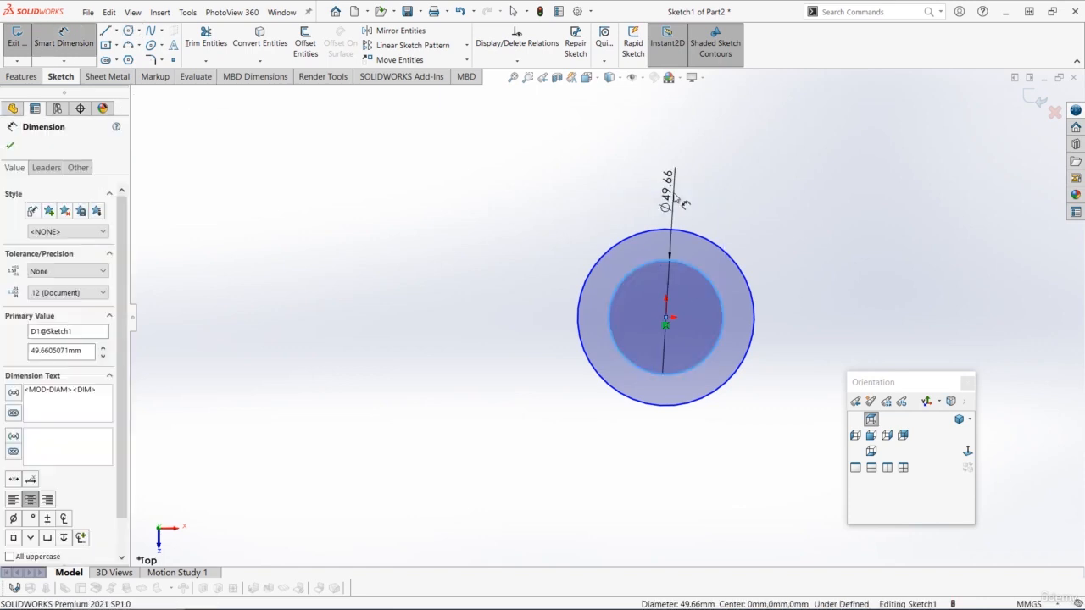
pyautogui.click(665, 188)
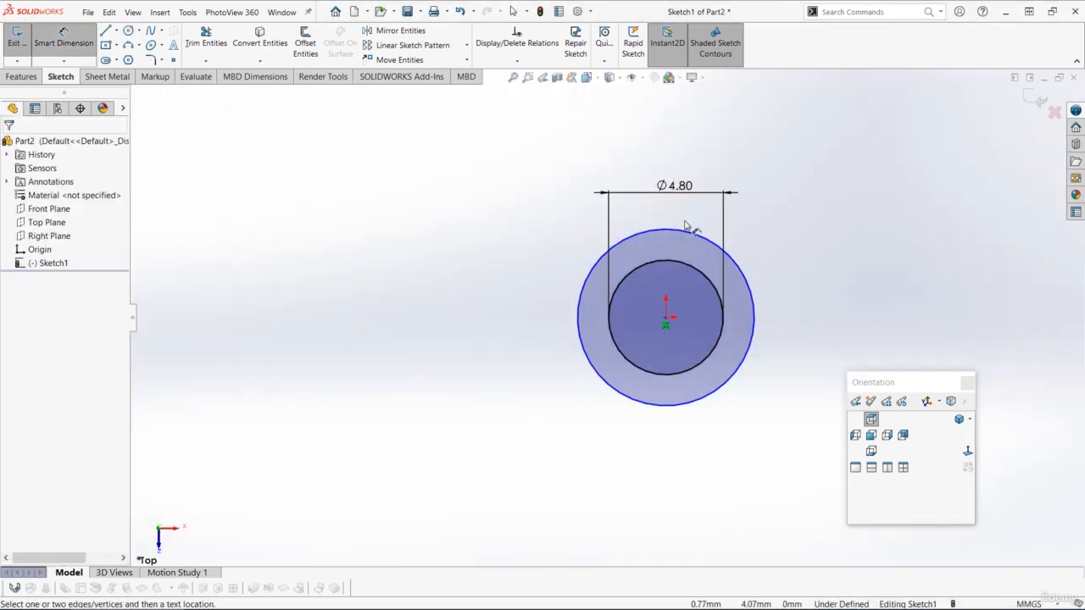
pyautogui.click(684, 230)
pyautogui.click(676, 146)
pyautogui.write('7.4')
pyautogui.press('Return')
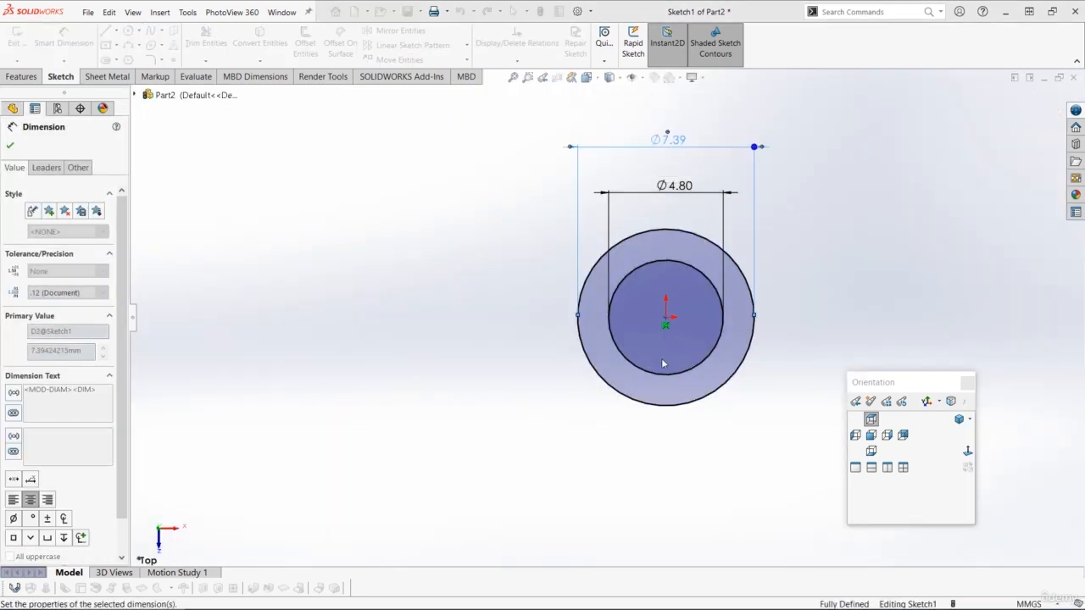
# Extrude the ring profile 7.8 mm with the Mid Plane end condition
pyautogui.moveTo(661, 357); pyautogui.dragTo(678, 373, button='middle')
pyautogui.click(23, 77)
pyautogui.click(23, 42)
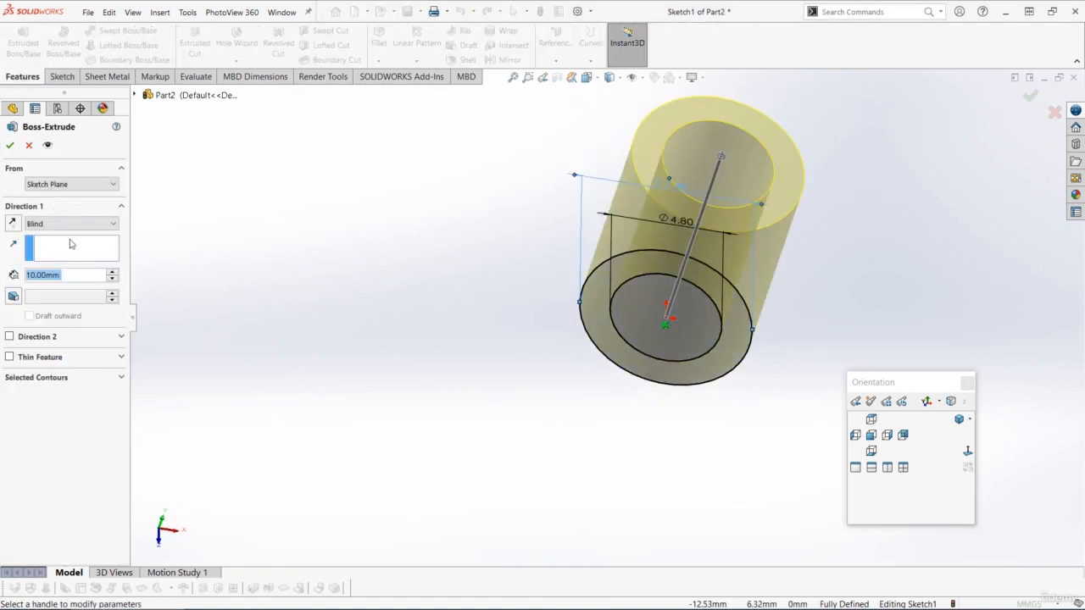
pyautogui.click(71, 222)
pyautogui.click(73, 285)
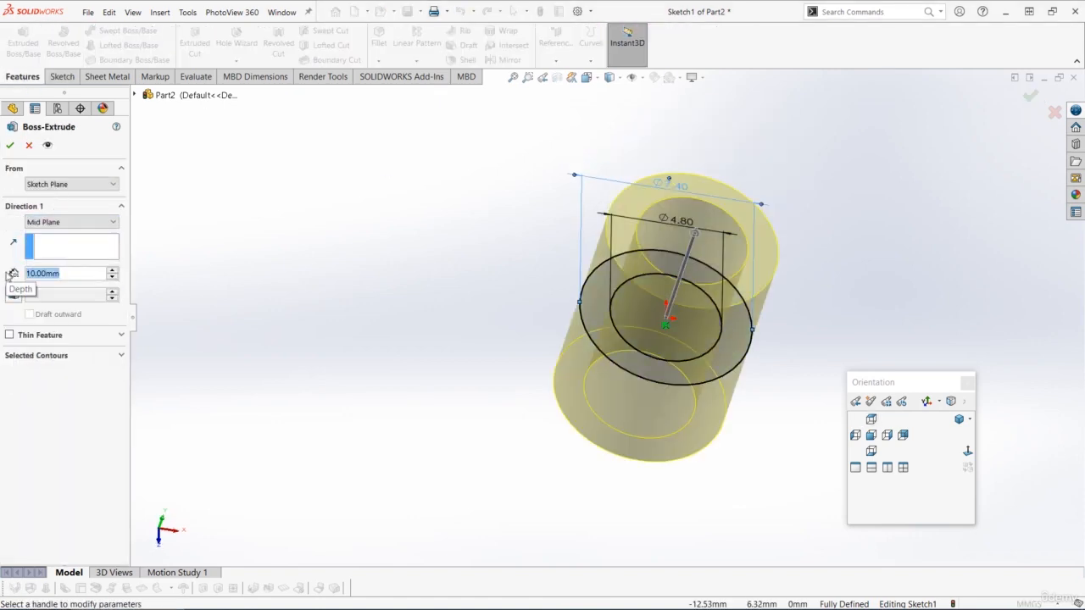
pyautogui.write('7.8')
pyautogui.press('Return')
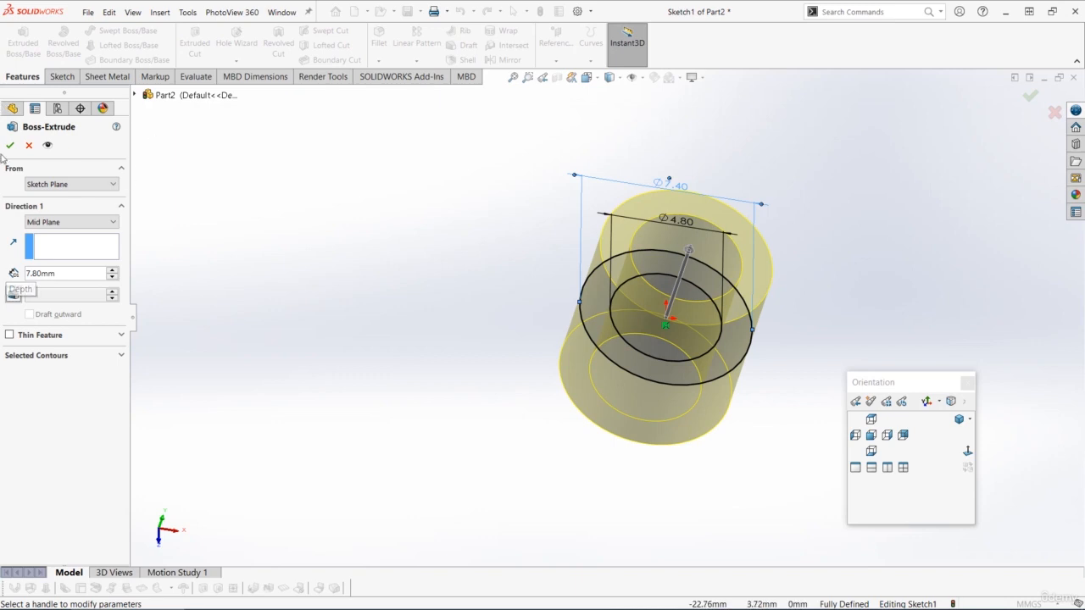
pyautogui.click(10, 144)
# Rename the extruded ring feature as Hub
pyautogui.click(48, 278)
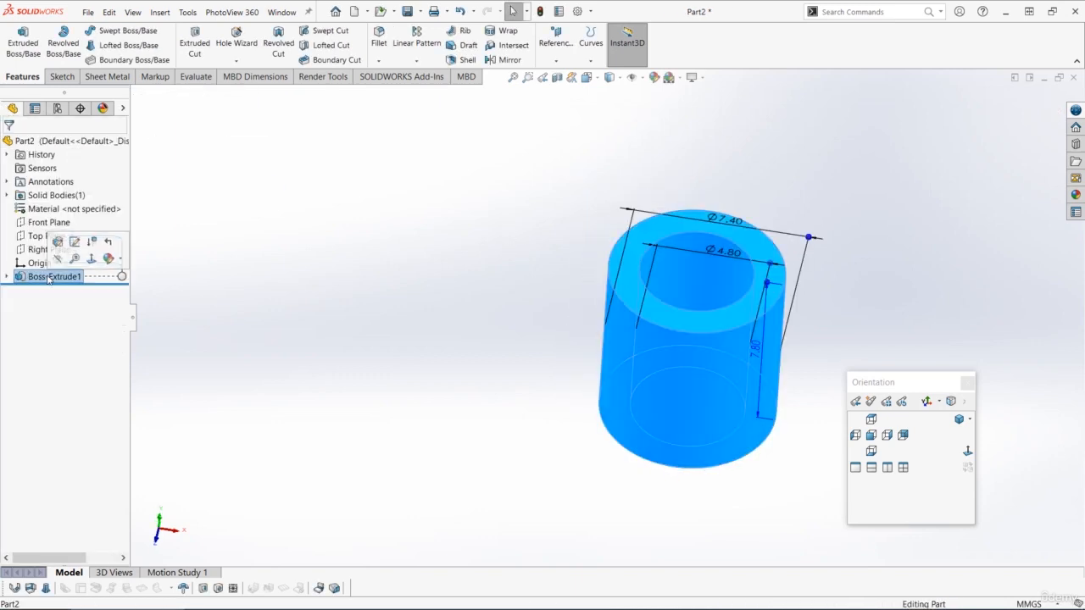
pyautogui.click(48, 277)
pyautogui.press('Return')
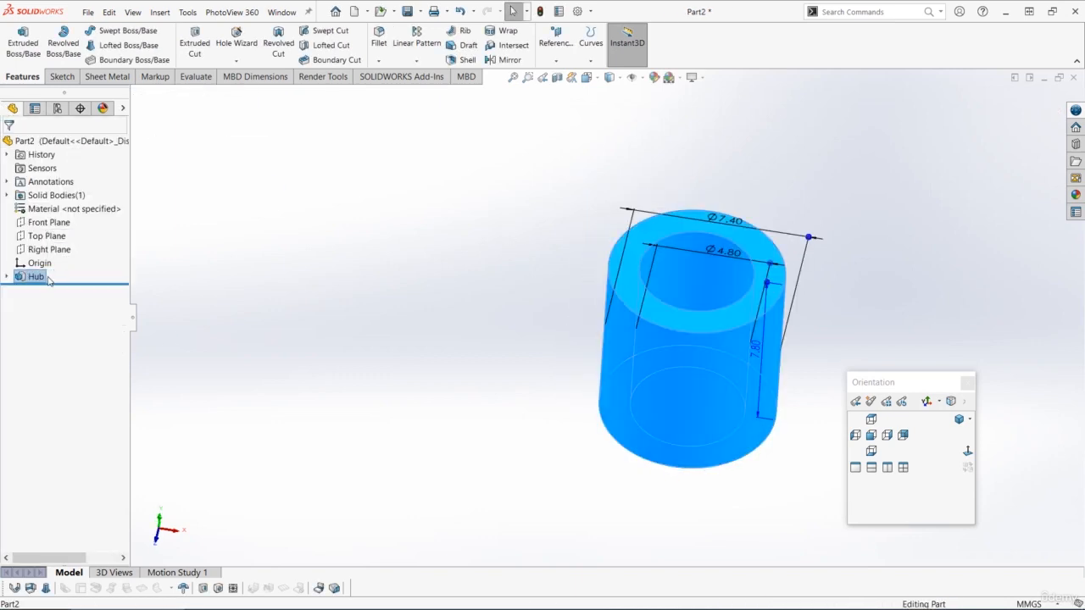
pyautogui.click(368, 335)
# Start a sketch on the hub's upper ring face and offset the bore's circular edge outward by 0.7 mm
pyautogui.scroll(2, 1005, 317)
pyautogui.scroll(-2, 789, 293)
pyautogui.scroll(-1, 668, 283)
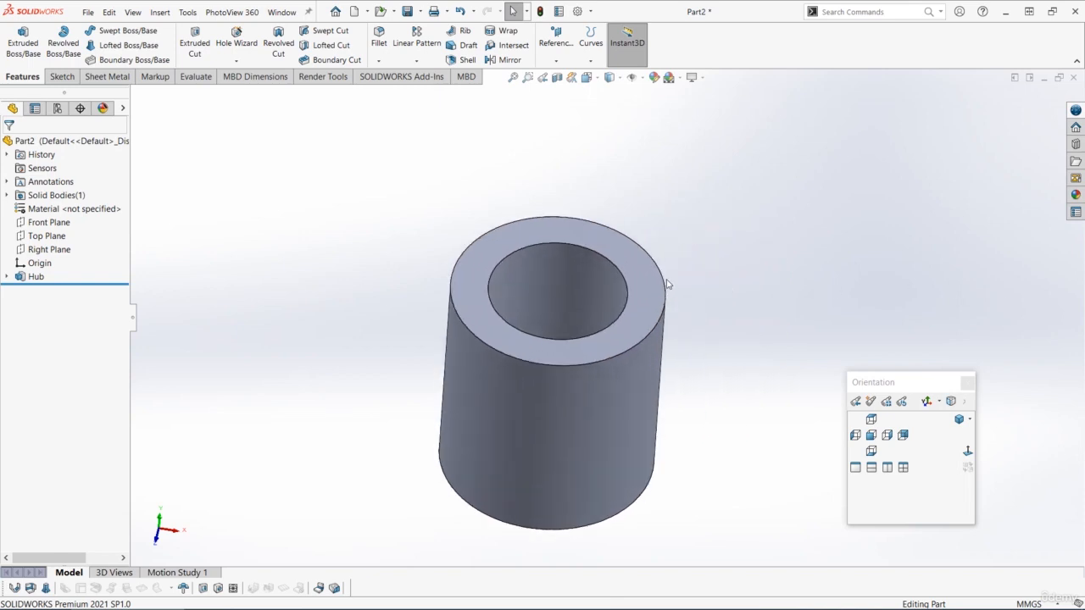
pyautogui.click(624, 254)
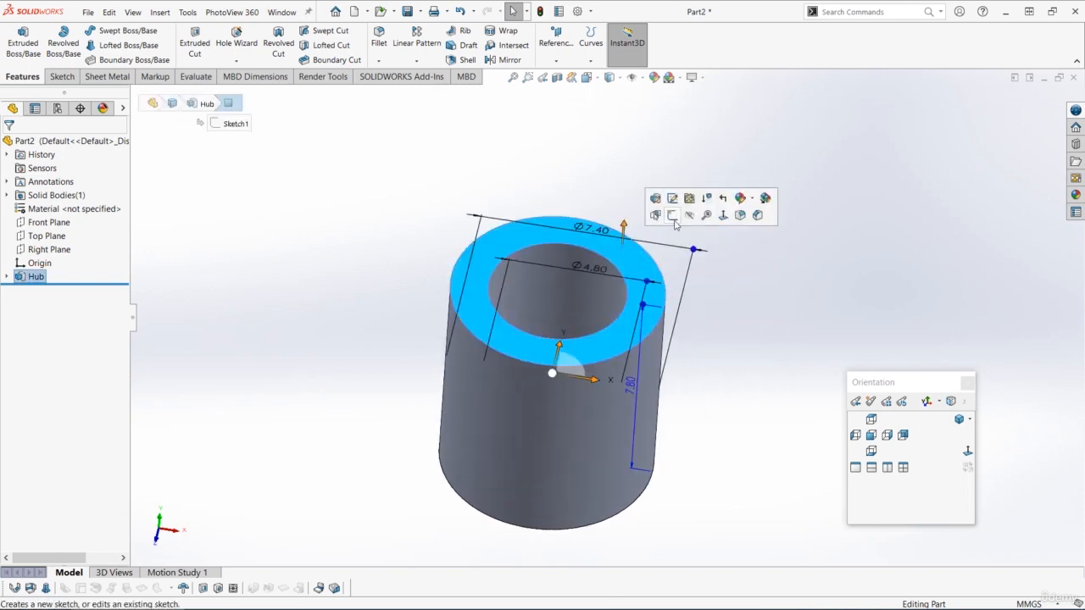
pyautogui.click(763, 215)
pyautogui.click(557, 244)
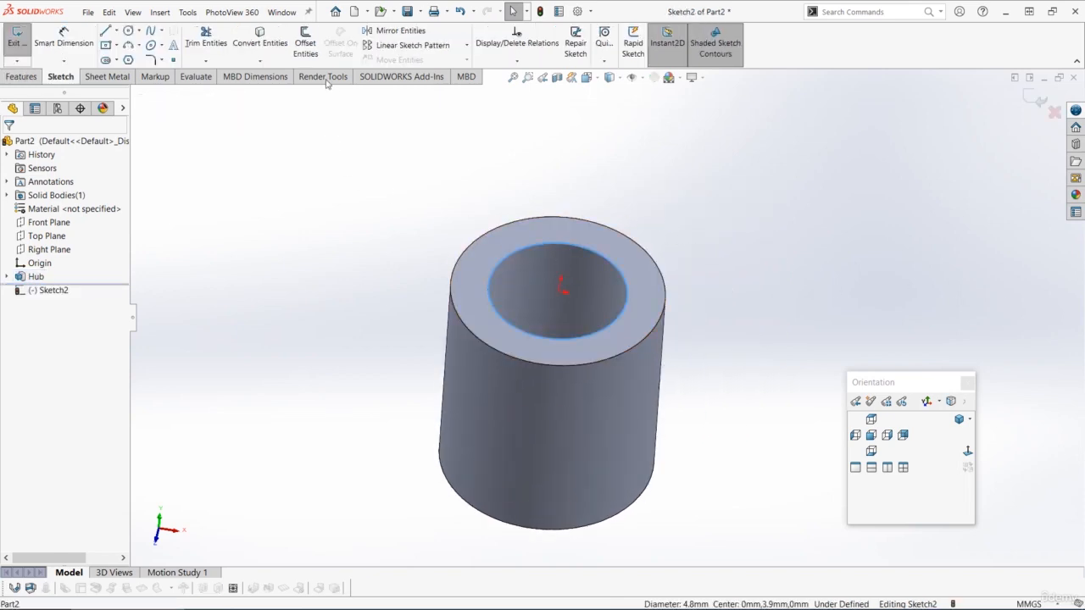
pyautogui.click(305, 43)
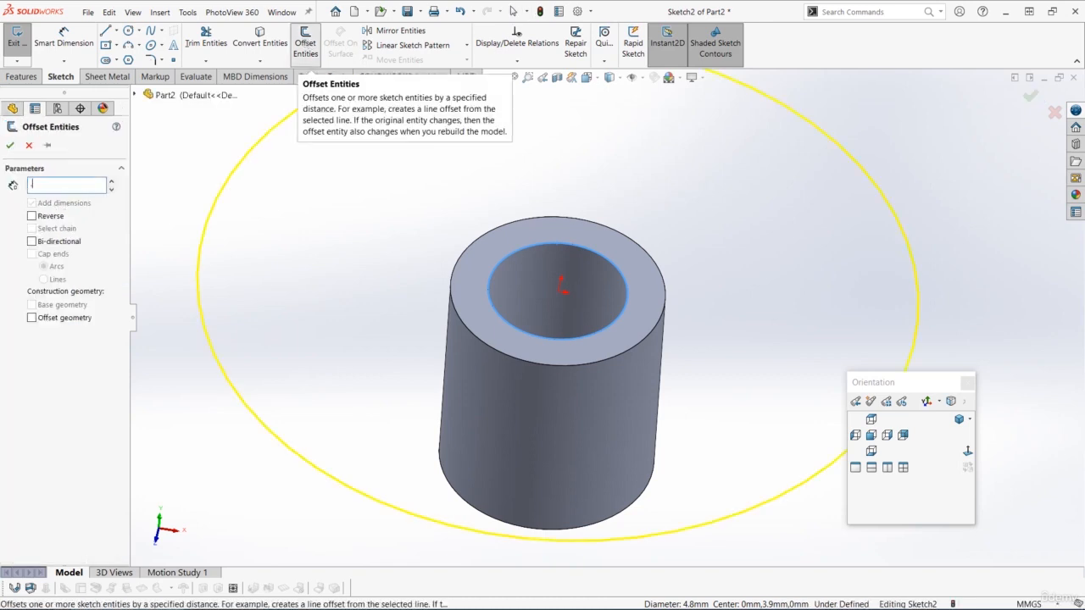
pyautogui.write('.7')
pyautogui.press('Return')
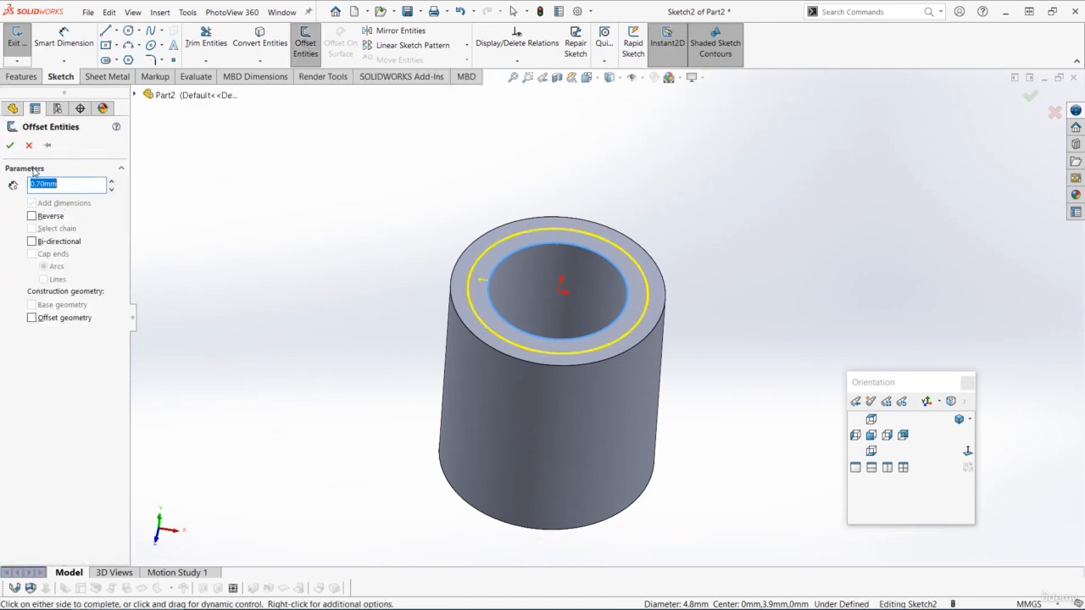
pyautogui.click(9, 144)
# Make a 0.80 mm deep blind extruded cut from the offset circle and rename the feature as Rim Cut
pyautogui.click(22, 76)
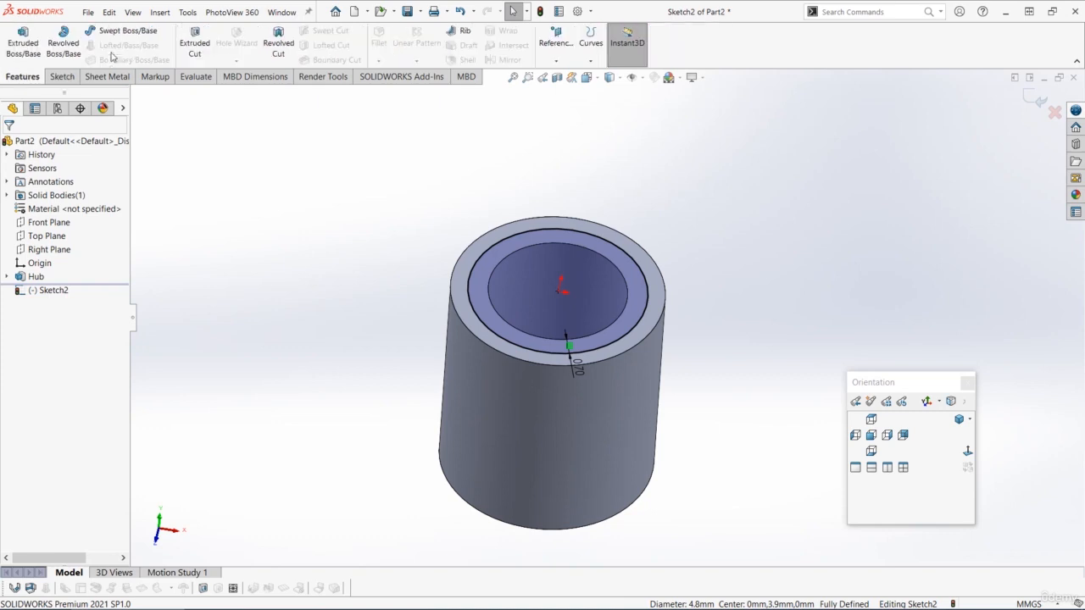
pyautogui.click(194, 48)
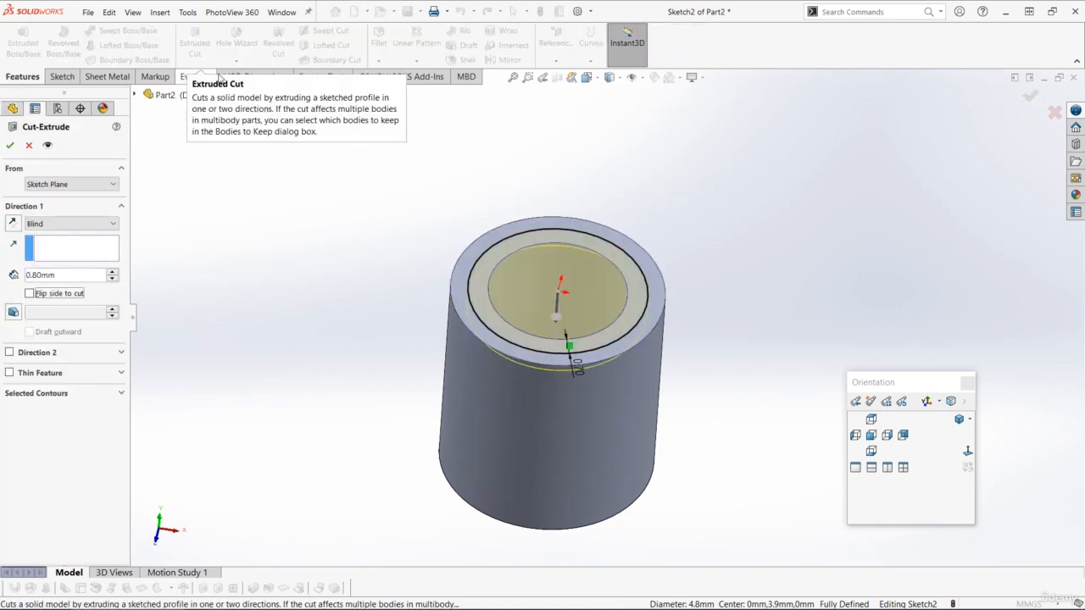
pyautogui.click(11, 146)
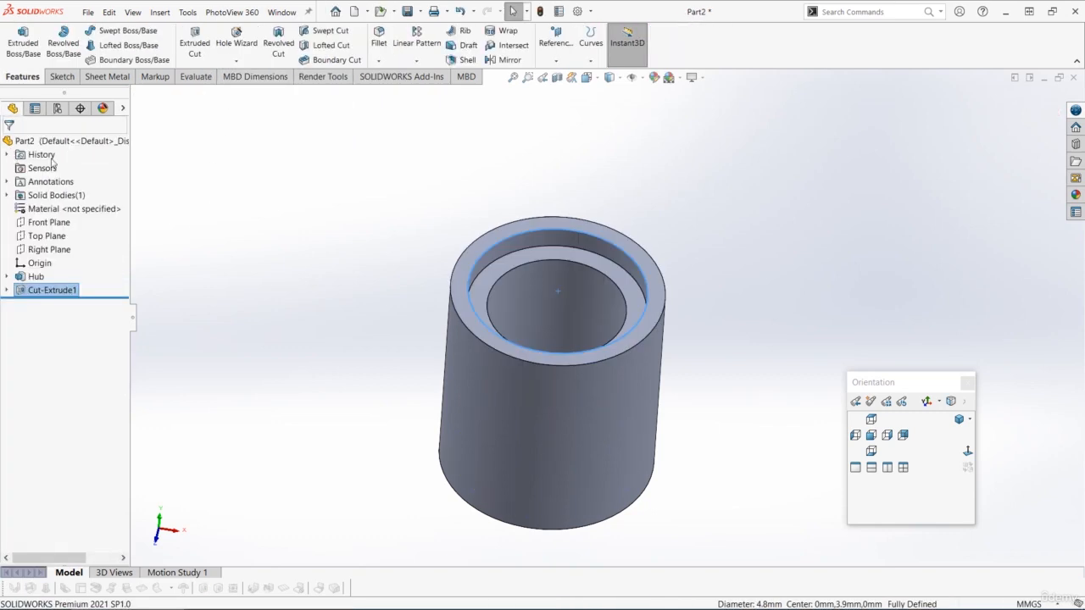
pyautogui.click(44, 290)
pyautogui.click(45, 290)
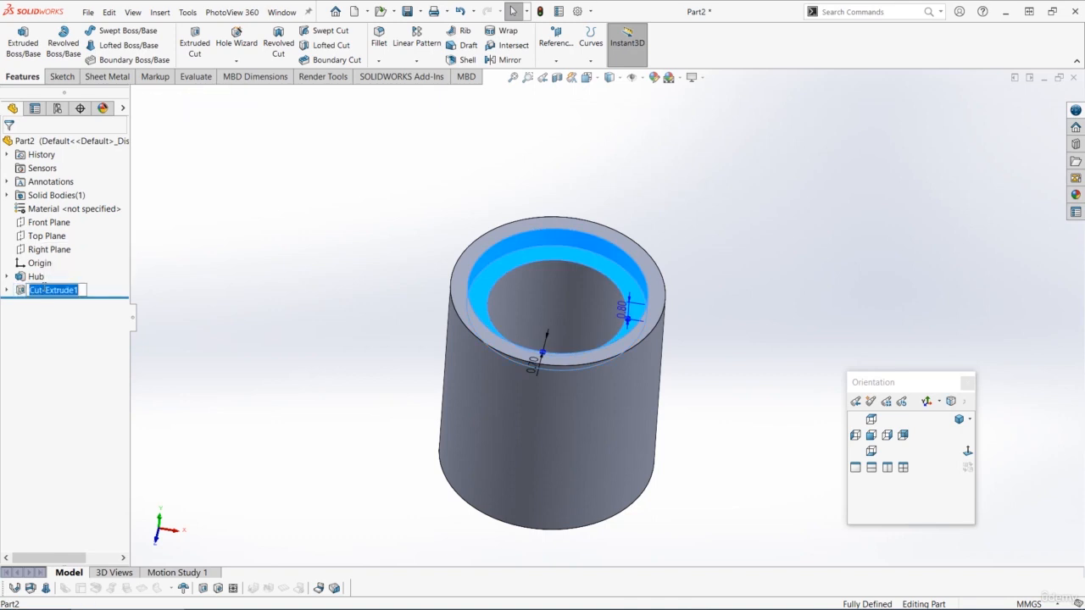
pyautogui.write('Rim Cut')
pyautogui.press('Return')
# Mirror the Rim Cut feature about the Top Plane to the hub's opposite end
pyautogui.moveTo(559, 305); pyautogui.dragTo(481, 337, button='middle')
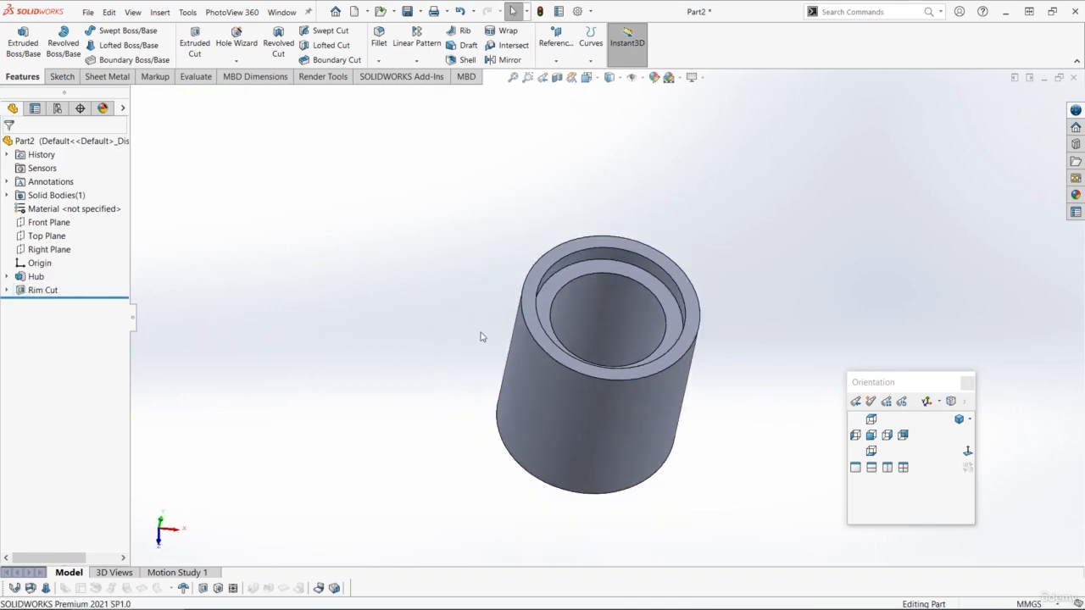
pyautogui.click(47, 290)
pyautogui.keyDown('ctrl'); pyautogui.click(49, 237); pyautogui.keyUp('ctrl')
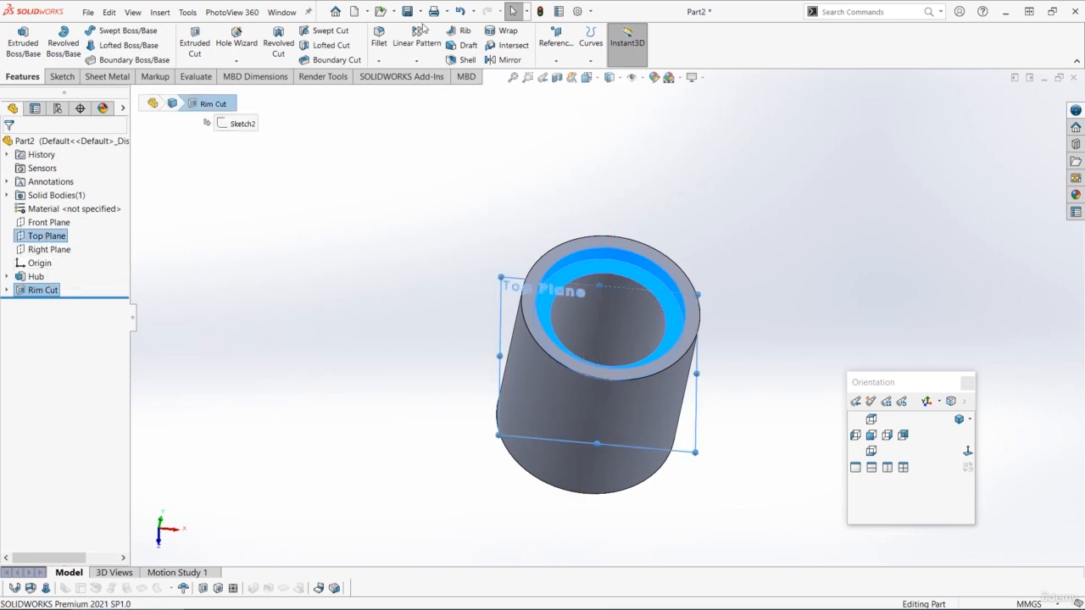
pyautogui.click(501, 62)
pyautogui.moveTo(443, 225); pyautogui.dragTo(489, 177, button='middle')
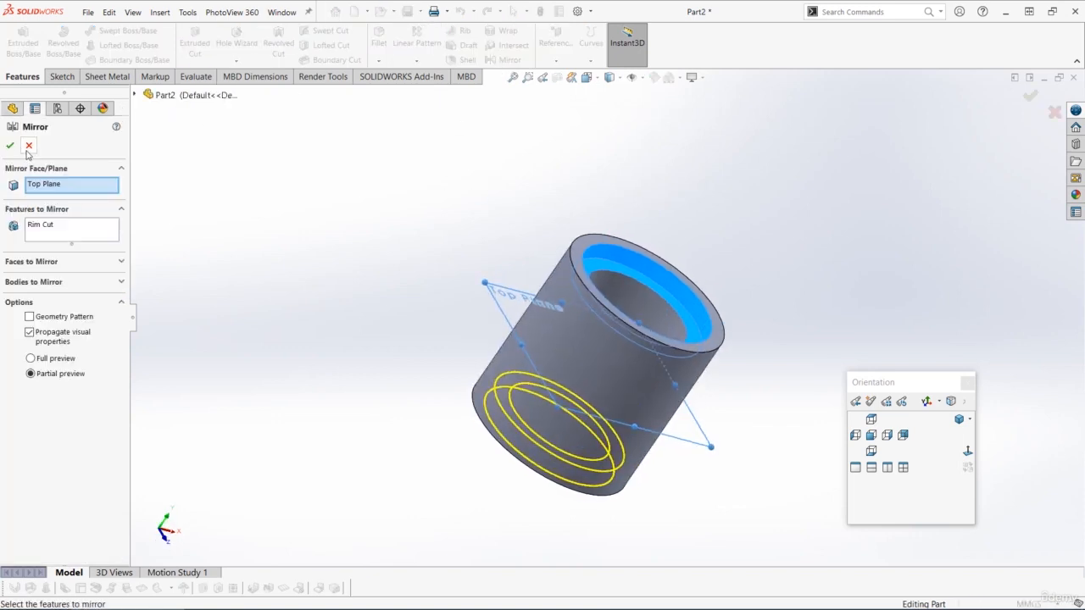
pyautogui.press('Return')
pyautogui.moveTo(347, 235); pyautogui.dragTo(316, 276, button='middle')
pyautogui.scroll(-2, 318, 276)
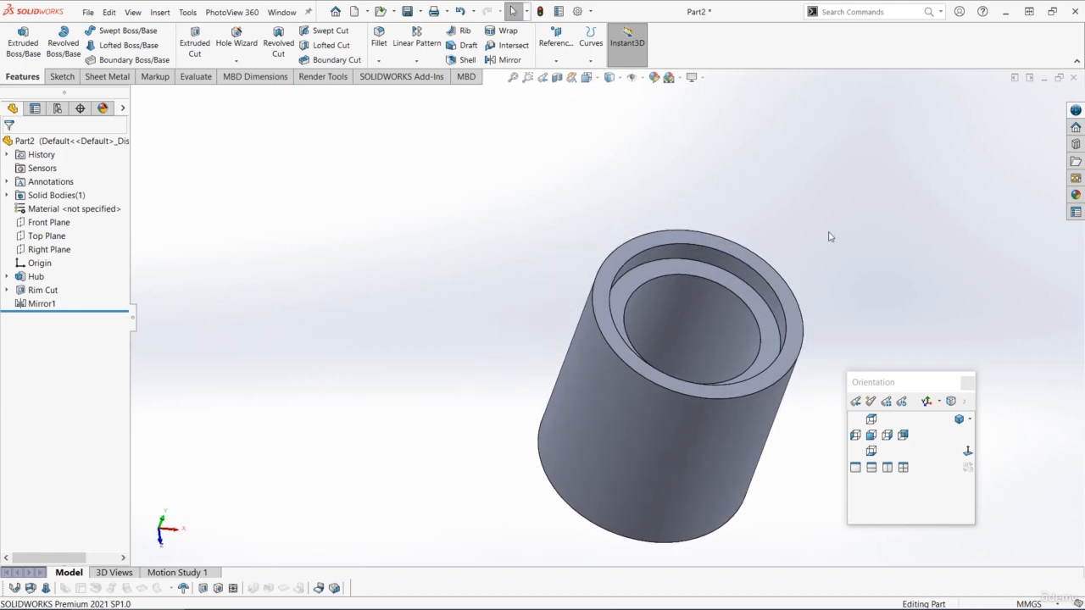
# Start a sketch on the Top Plane, view it face-on, and draw a vertical centerline about 12.6 mm long upward from the origin
pyautogui.scroll(5, 610, 319)
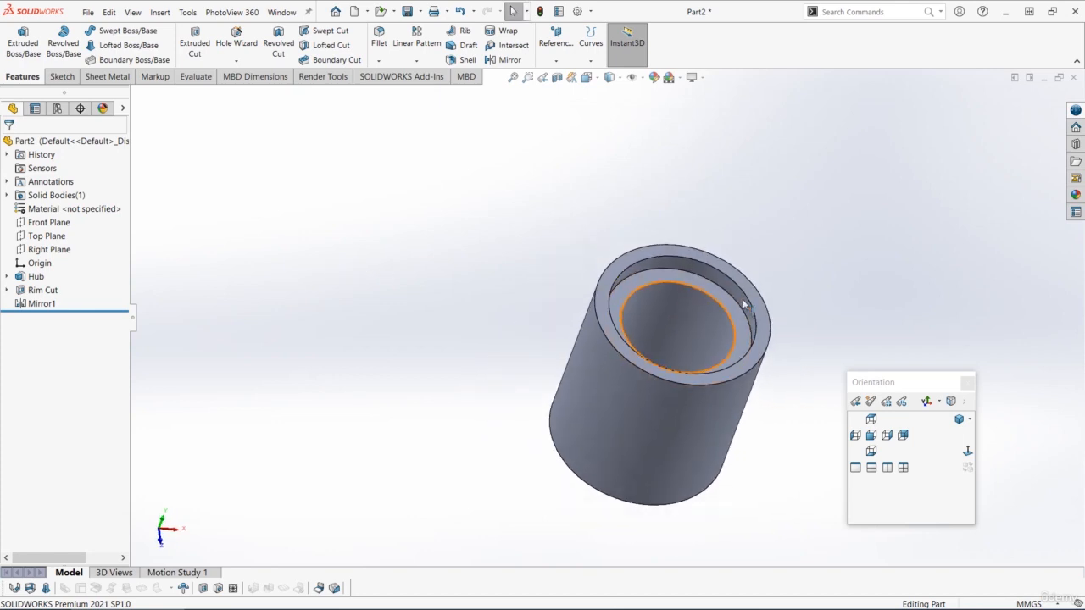
pyautogui.click(49, 240)
pyautogui.click(66, 220)
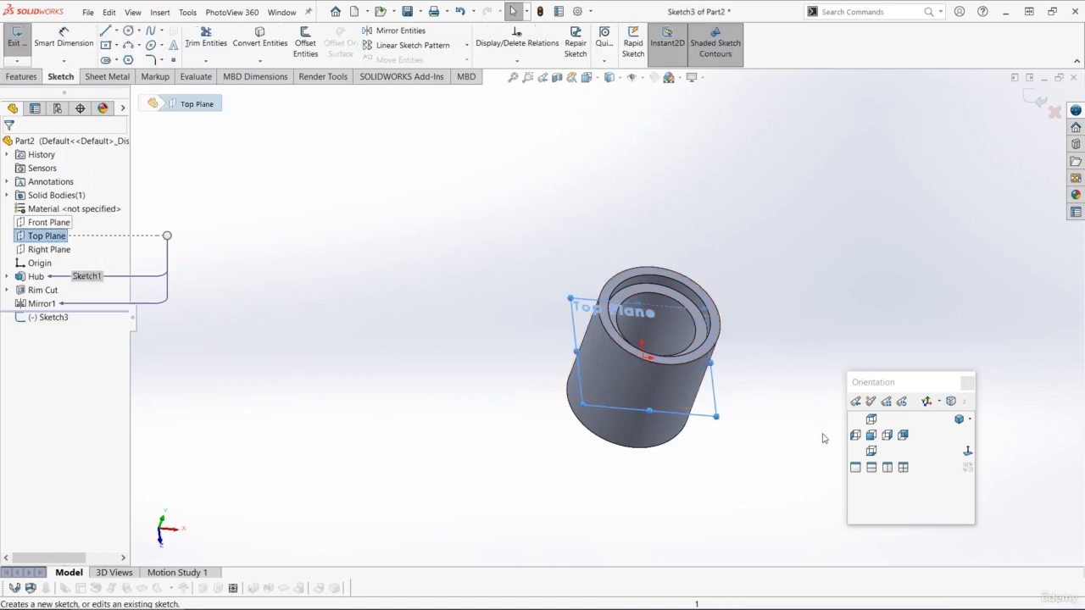
pyautogui.click(967, 449)
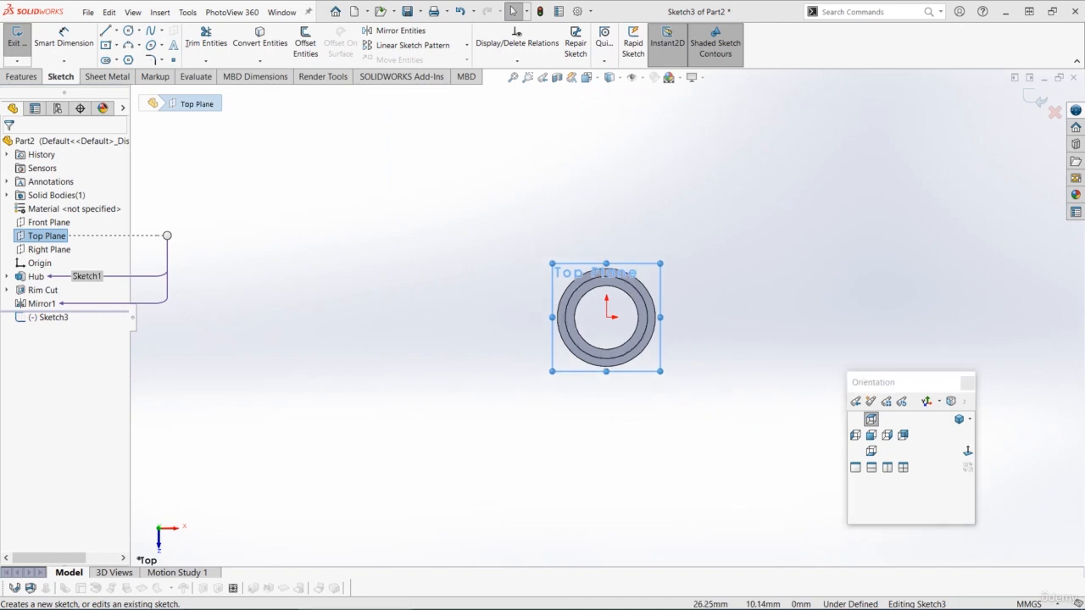
pyautogui.click(532, 159)
pyautogui.scroll(-1, 661, 166)
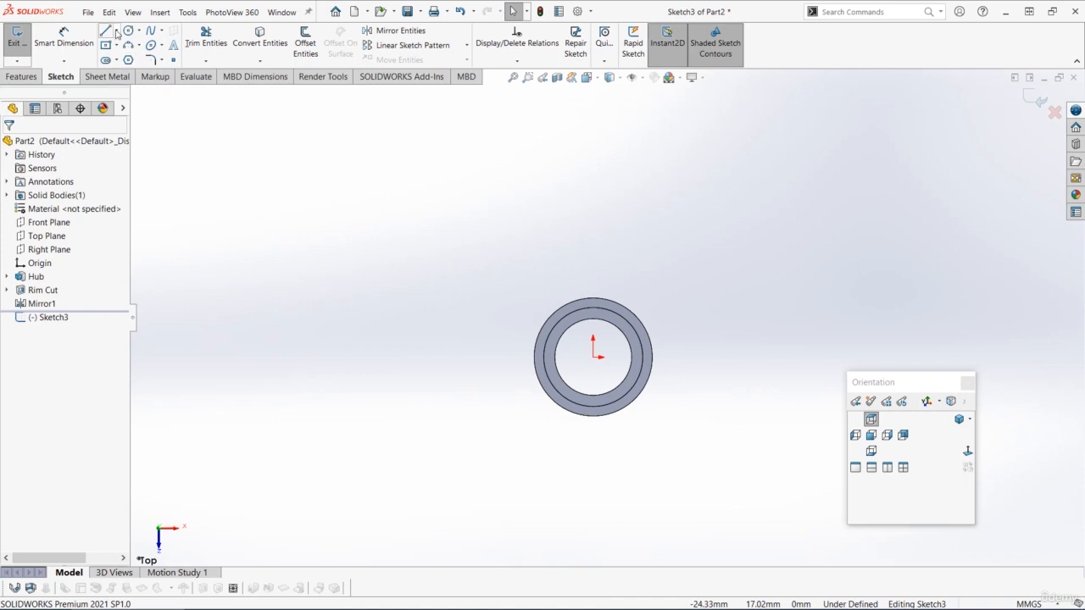
pyautogui.click(116, 32)
pyautogui.click(138, 54)
pyautogui.click(594, 356)
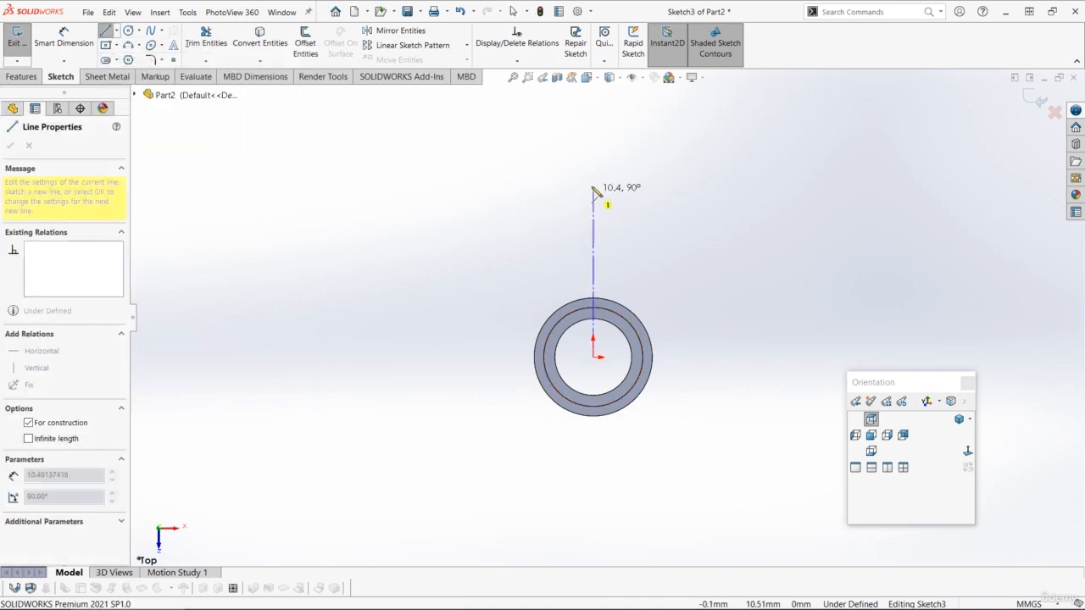
pyautogui.click(593, 157)
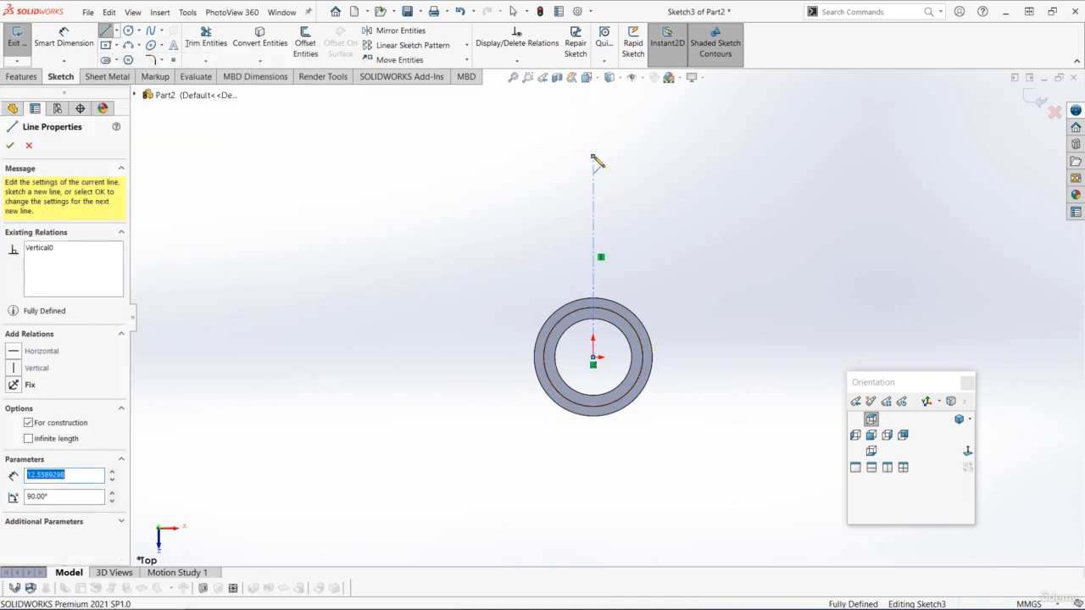
pyautogui.press('Escape')
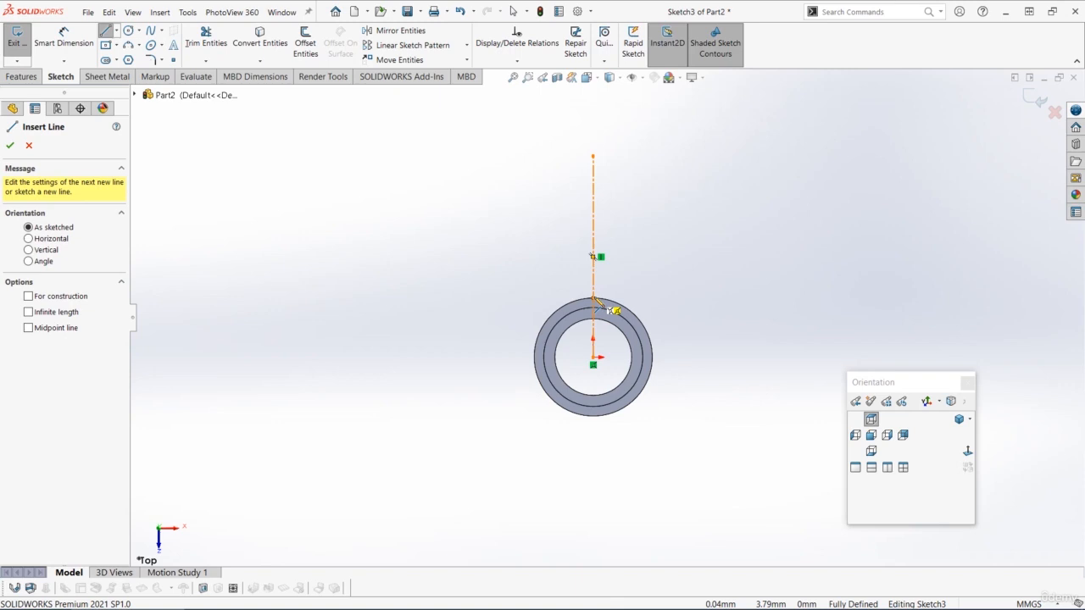
# Sketch a connected half-blade outline from the hub circle's highest point: about 3 mm horizontal, 2.9 mm slanted outward, 9.6 mm slanted upward, 3.1 mm horizontal back
pyautogui.click(593, 297)
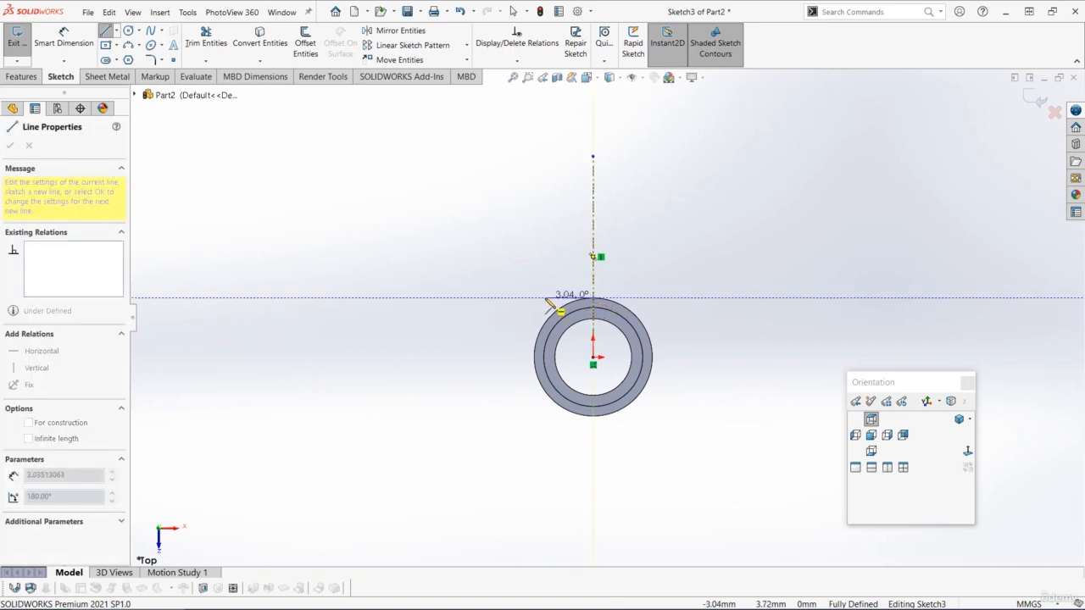
pyautogui.click(517, 260)
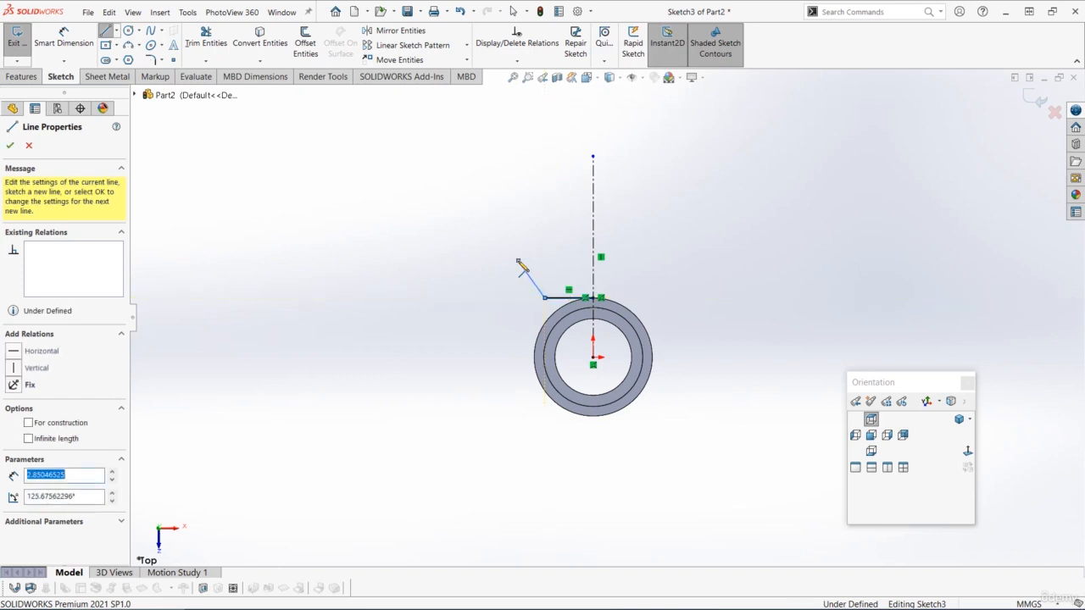
pyautogui.doubleClick(542, 110)
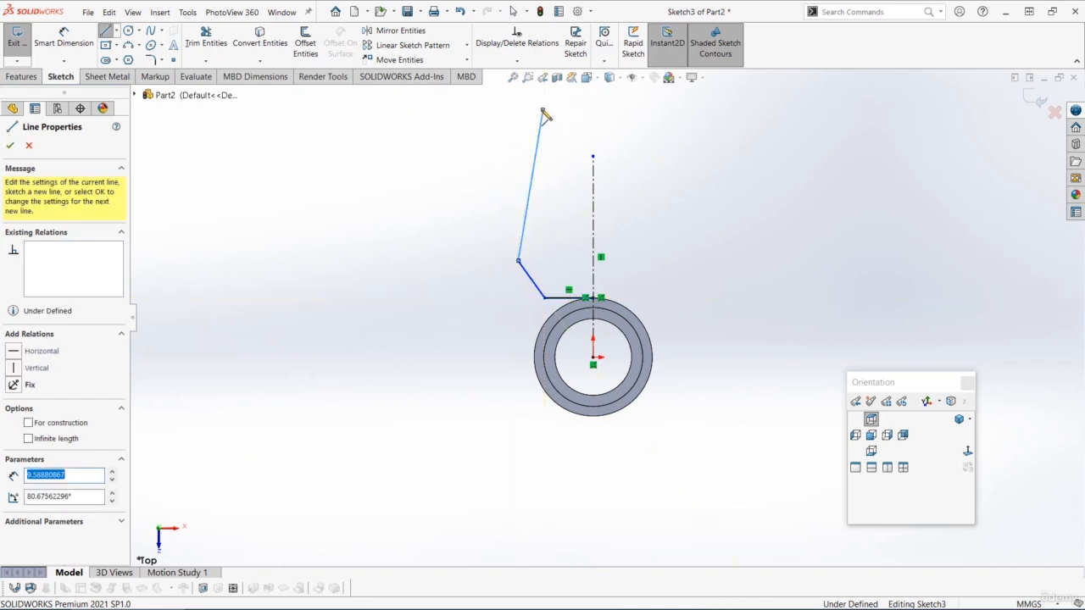
pyautogui.click(543, 111)
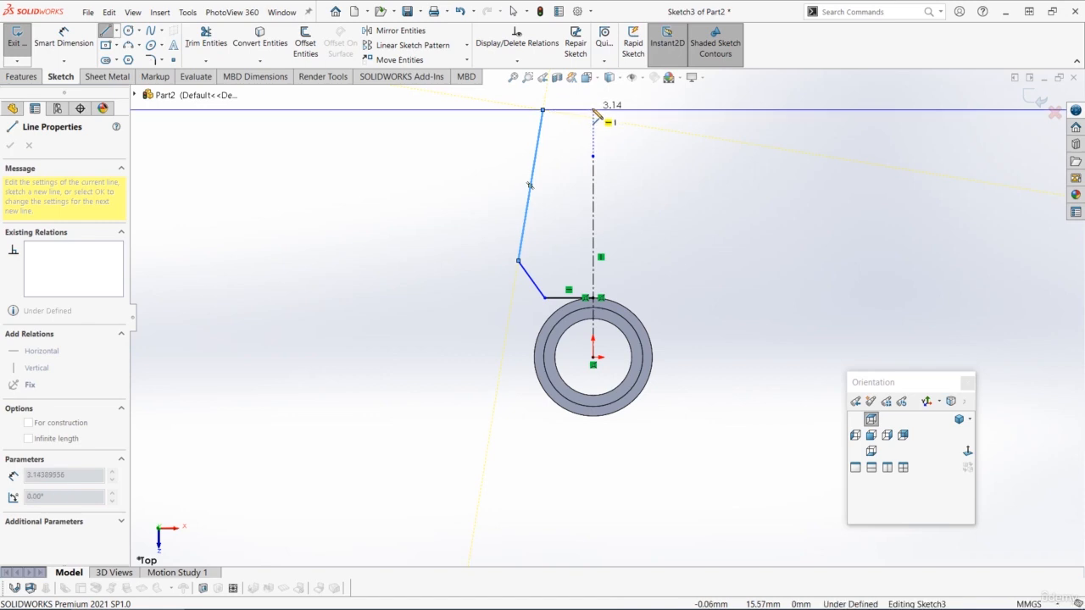
pyautogui.doubleClick(596, 115)
pyautogui.press('Escape')
pyautogui.press('Escape')
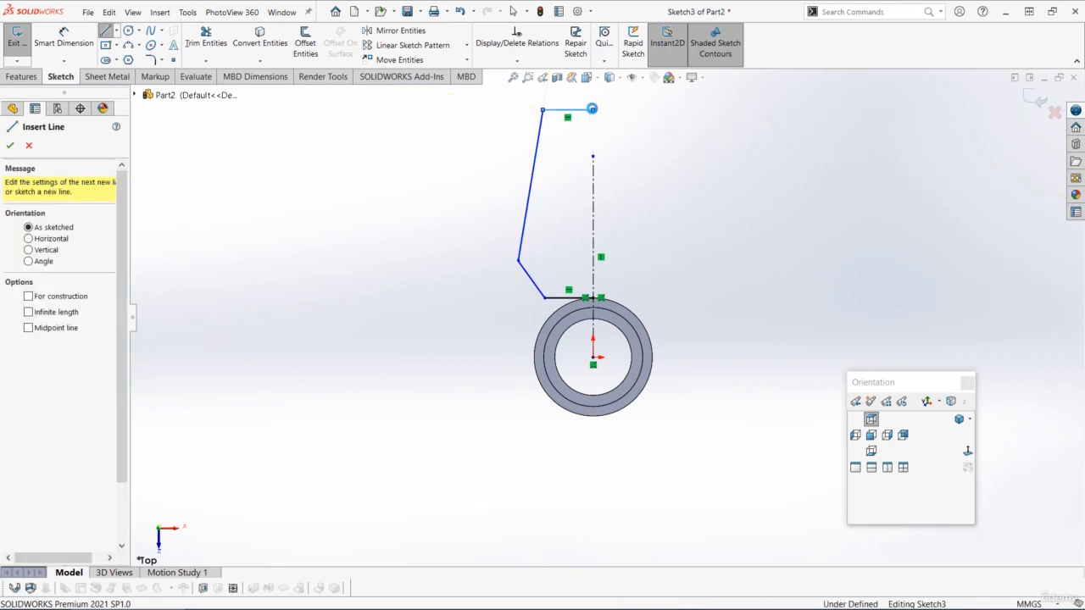
# Mirror the half-blade outline about the vertical centerline to close the blade profile
pyautogui.scroll(-1, 616, 147)
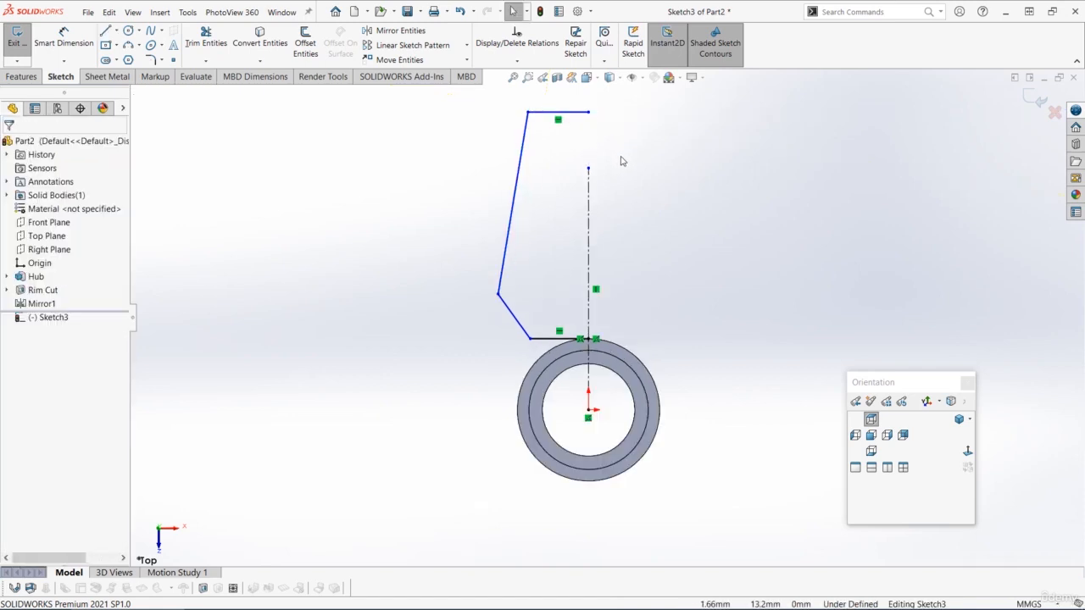
pyautogui.scroll(1, 644, 243)
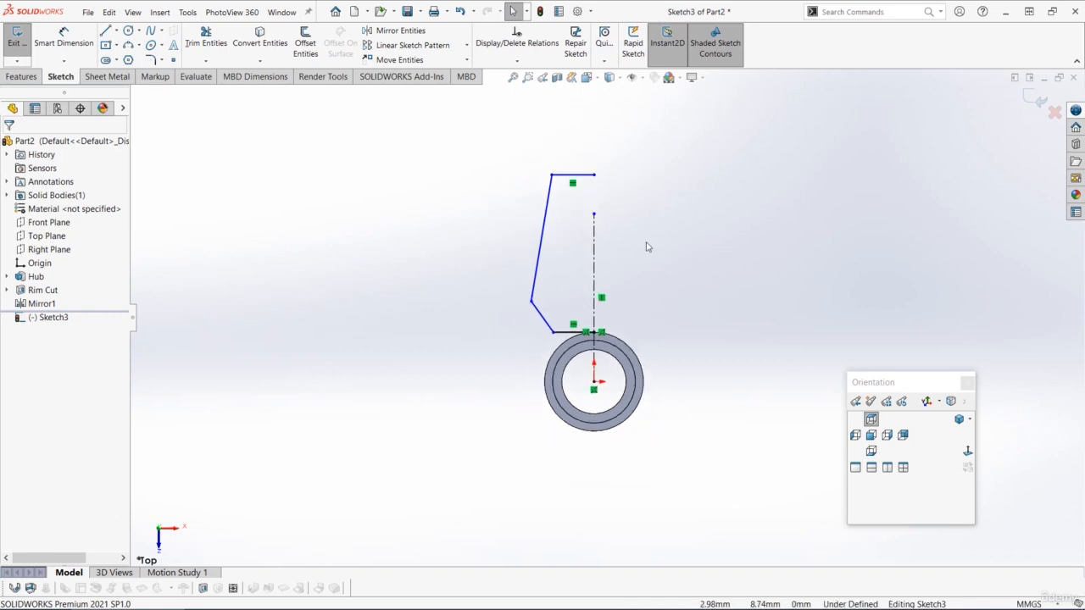
pyautogui.hotkey('ctrl', 'a')
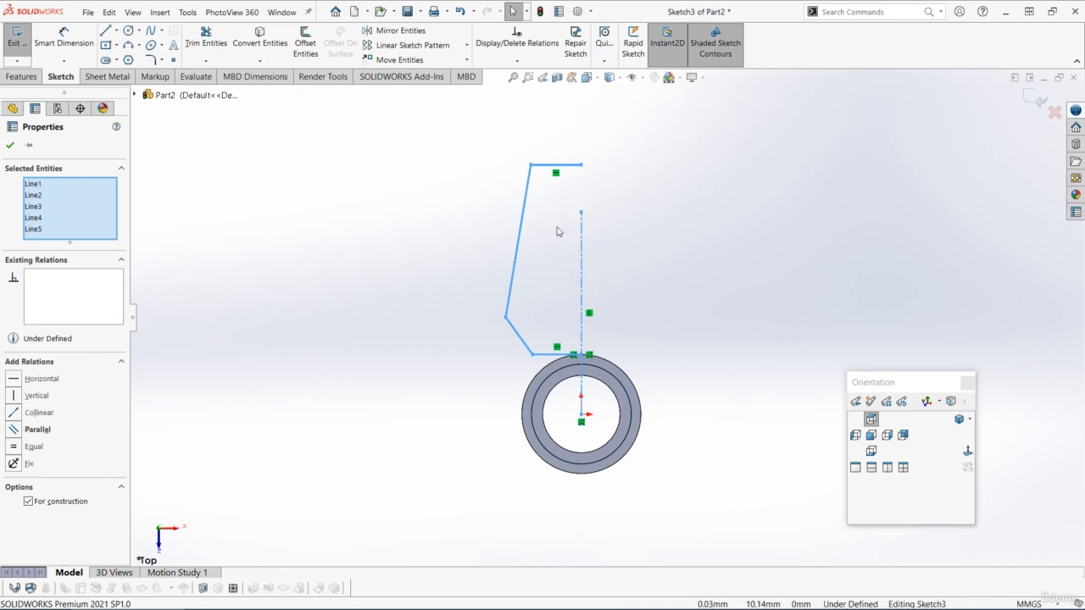
pyautogui.click(392, 31)
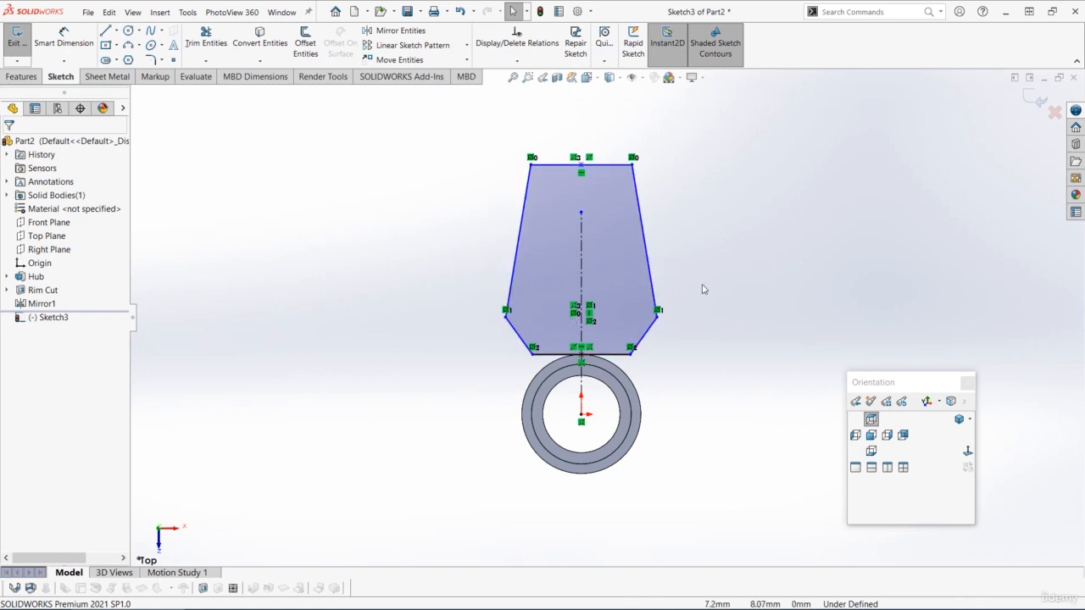
# Dimension the blade's base edge on the hub circle at 4 mm wide
pyautogui.click(63, 38)
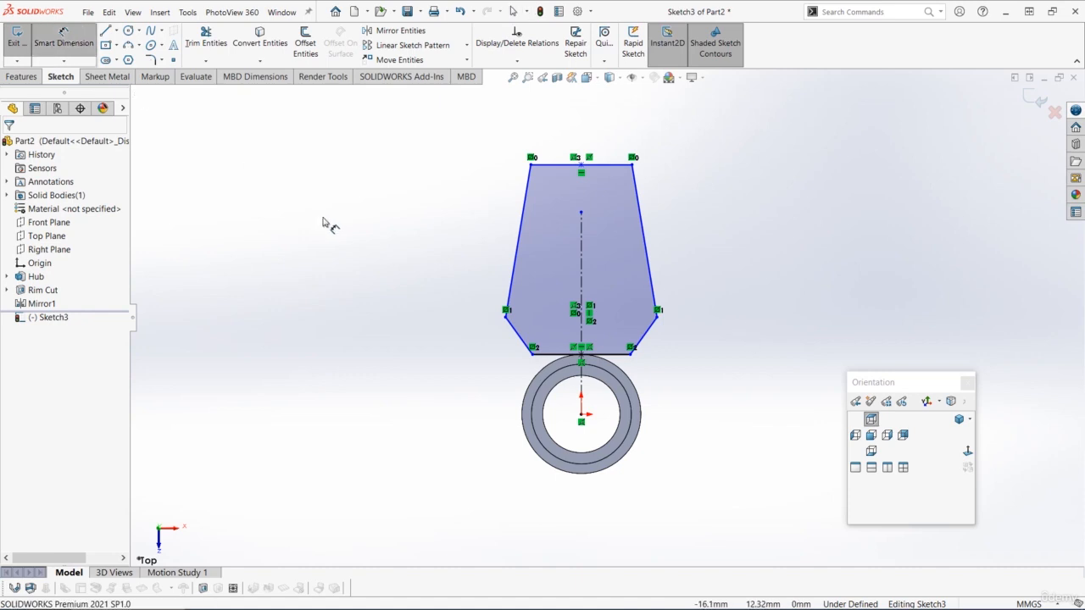
pyautogui.click(546, 353)
pyautogui.click(449, 391)
pyautogui.write('4')
pyautogui.press('Return')
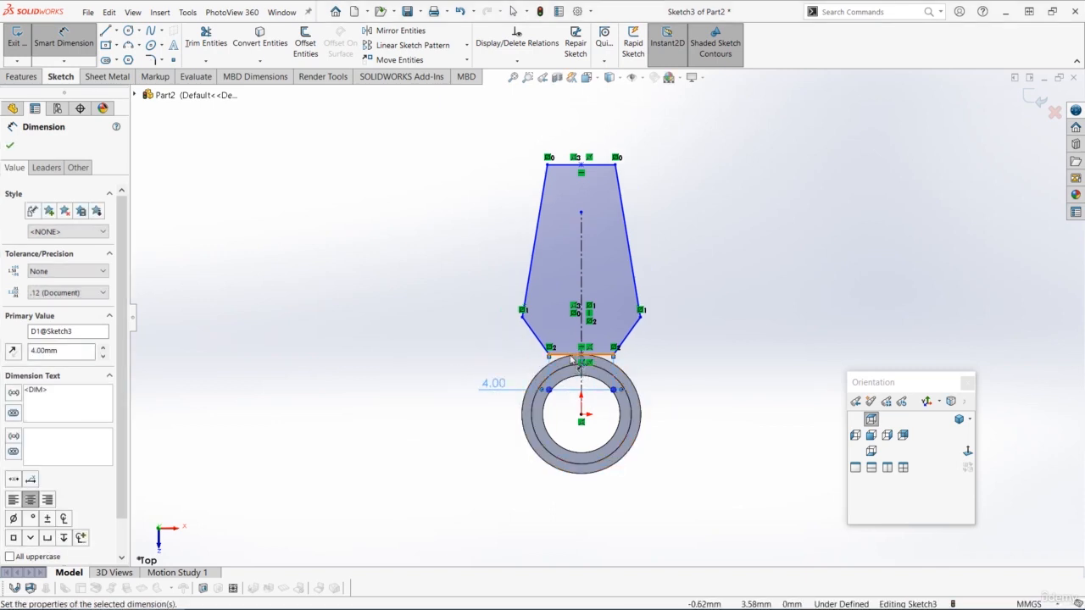
# Dimension the vertical distance from the base edge to the blade's widest corner at 2.85 mm
pyautogui.click(573, 359)
pyautogui.click(522, 312)
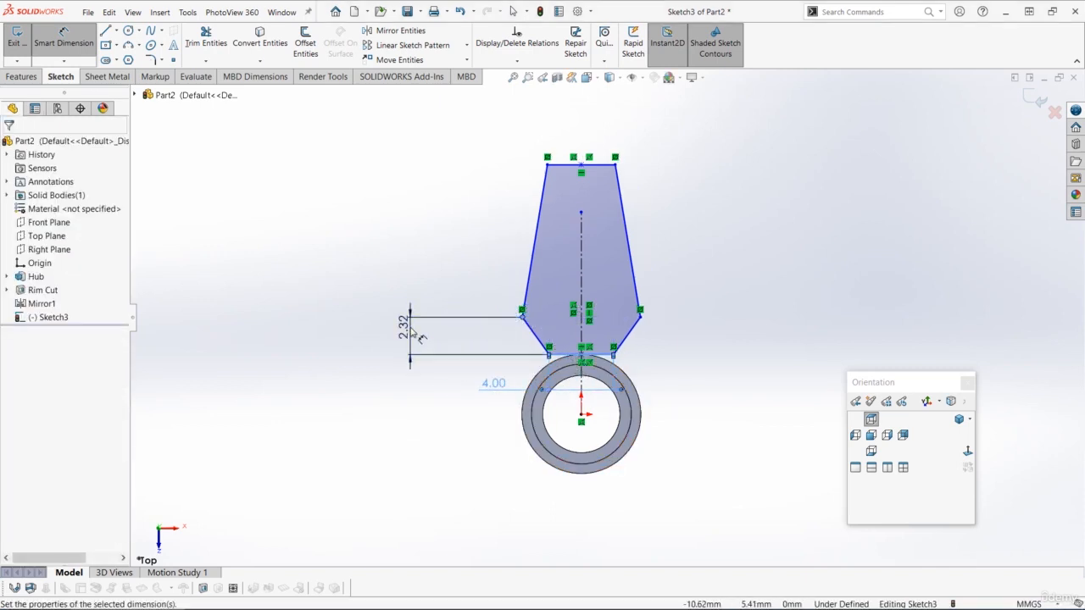
pyautogui.click(411, 332)
pyautogui.write('2.85')
pyautogui.press('Return')
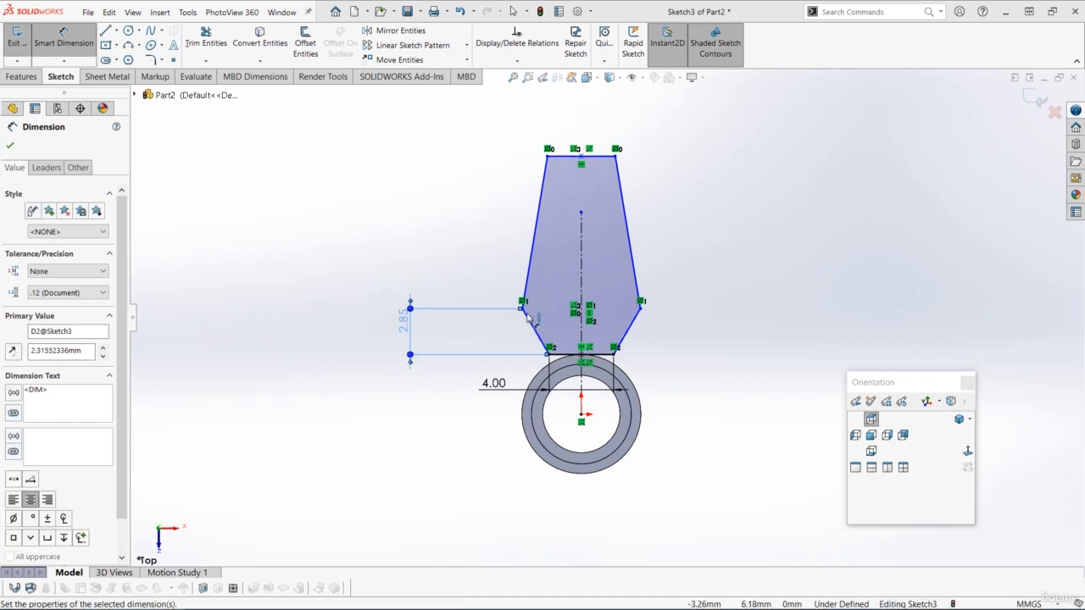
# Dimension the width between the blade's two widest corners at 6.70 mm
pyautogui.click(642, 309)
pyautogui.click(641, 311)
pyautogui.click(731, 330)
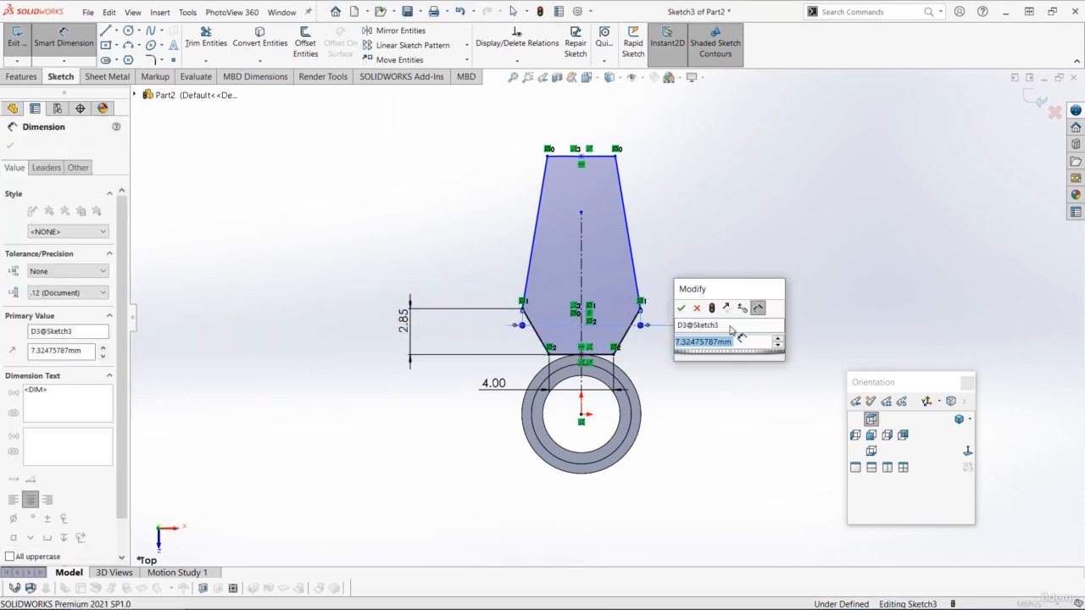
pyautogui.write('6.')
pyautogui.press('Return')
pyautogui.scroll(2, 616, 208)
pyautogui.scroll(-2, 607, 203)
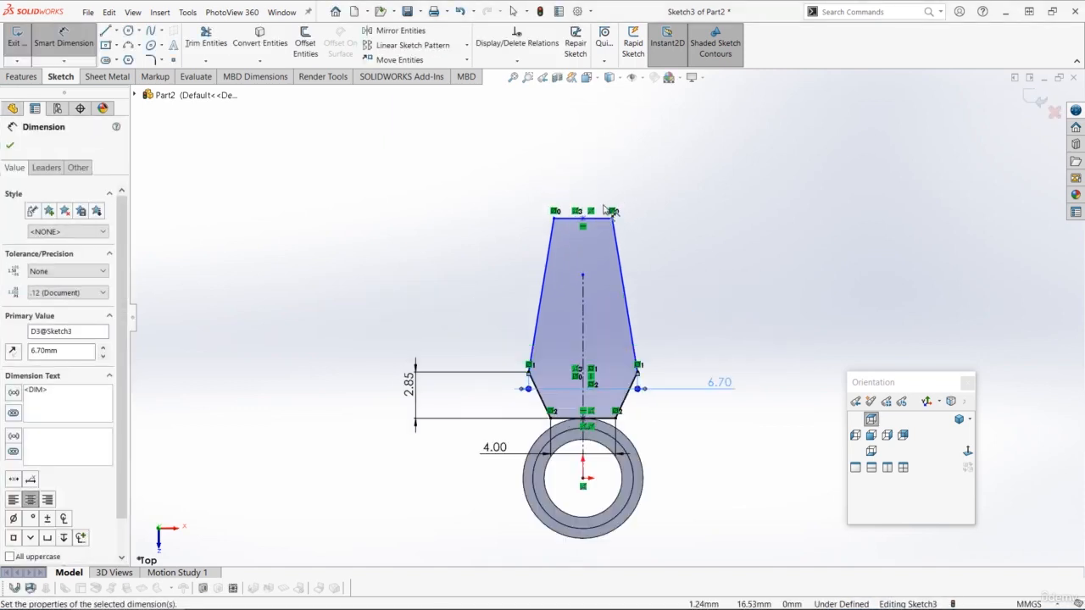
# Dimension the blade's outer end edge at 5.25 mm wide
pyautogui.scroll(1, 606, 209)
pyautogui.click(583, 241)
pyautogui.click(581, 183)
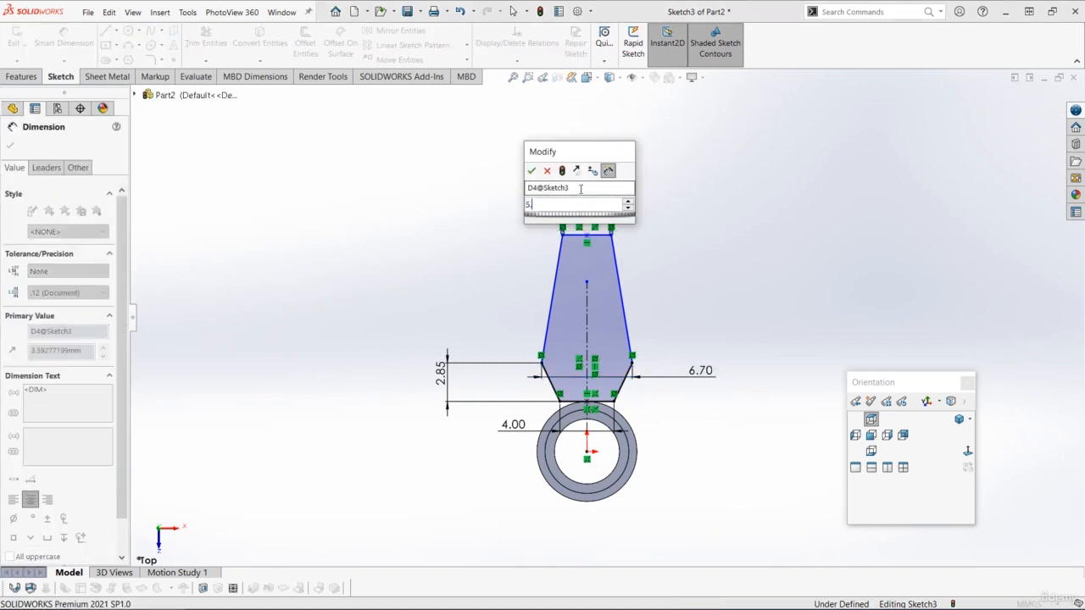
pyautogui.press('Return')
# Dimension the blade's height from its base edge to its outer end edge at 16.80 mm
pyautogui.click(614, 236)
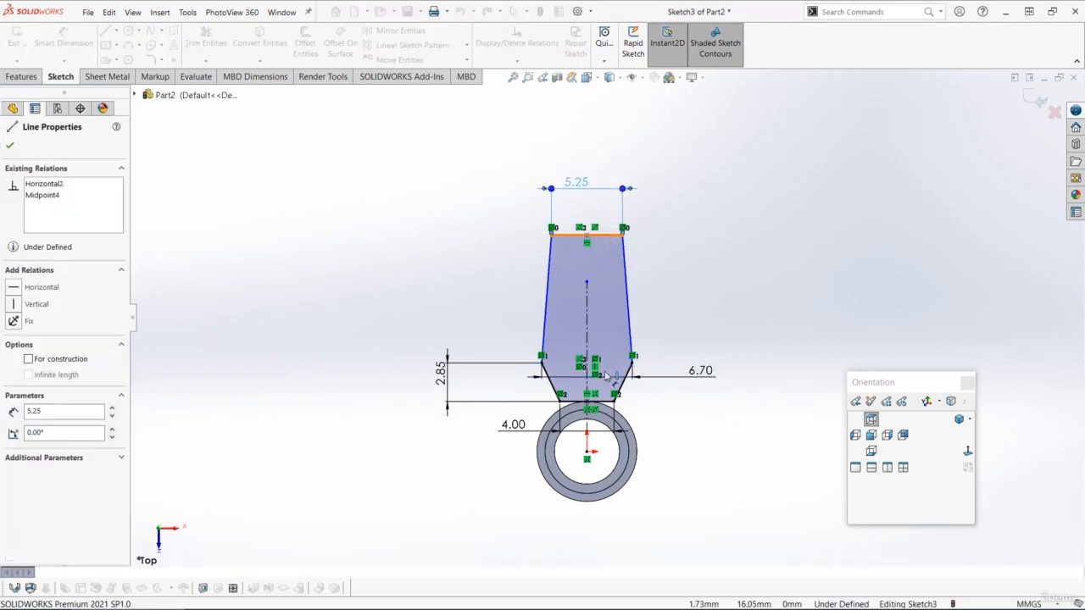
pyautogui.click(599, 401)
pyautogui.click(757, 335)
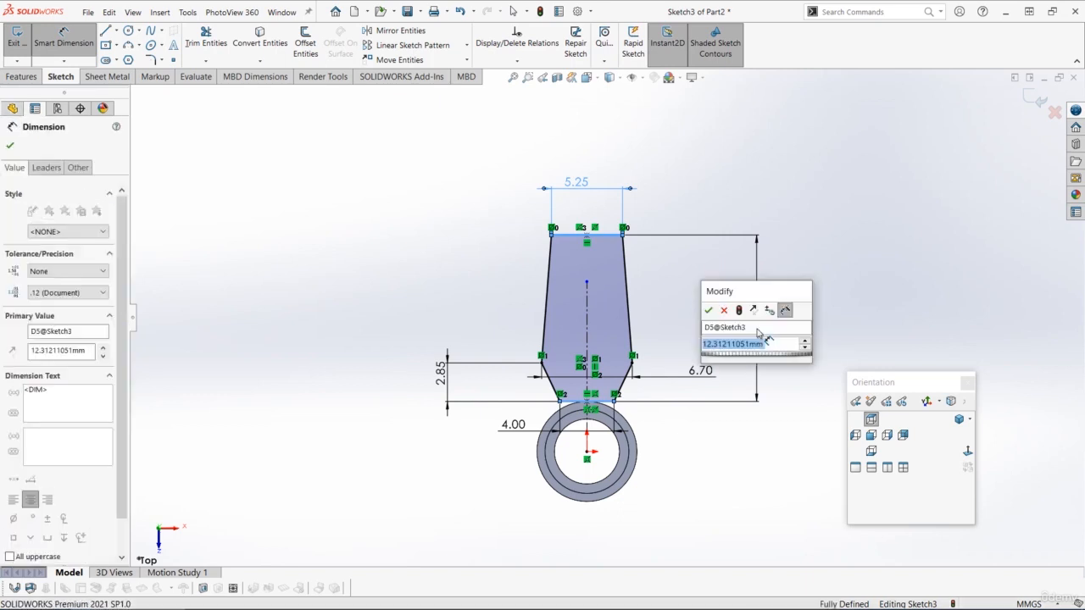
pyautogui.press('Return')
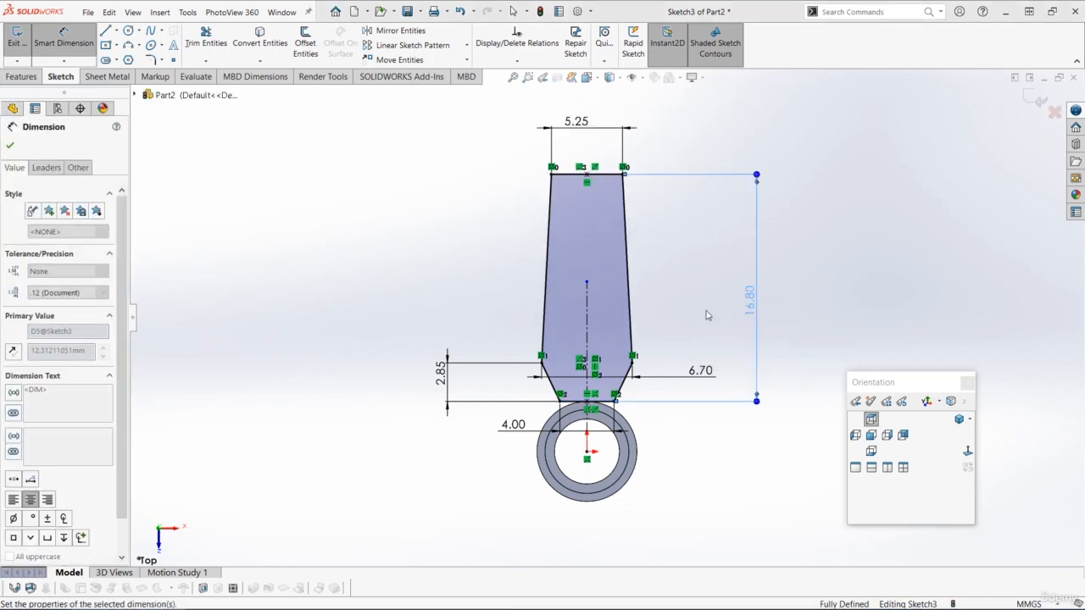
pyautogui.scroll(1, 597, 234)
pyautogui.scroll(-2, 597, 234)
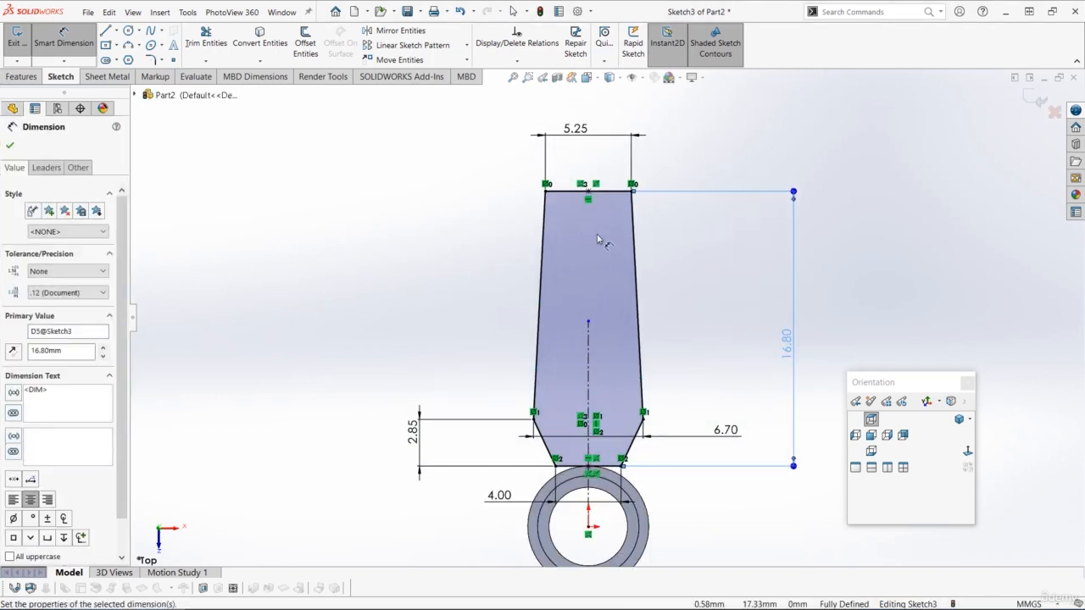
pyautogui.click(683, 265)
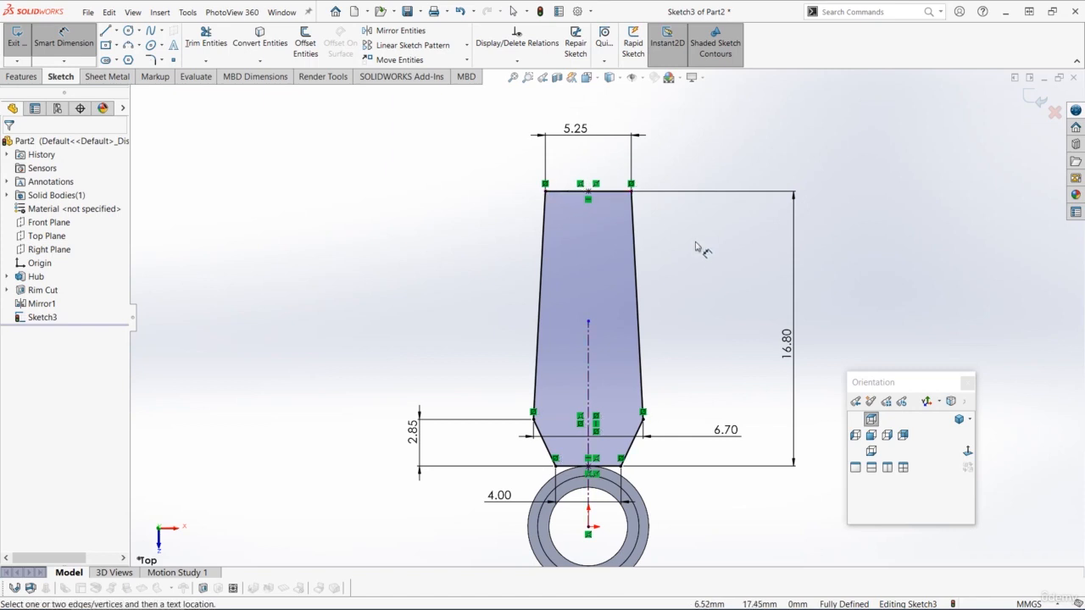
pyautogui.press('Escape')
# Convert the blade's 5.25 mm outer end edge to construction geometry
pyautogui.click(573, 196)
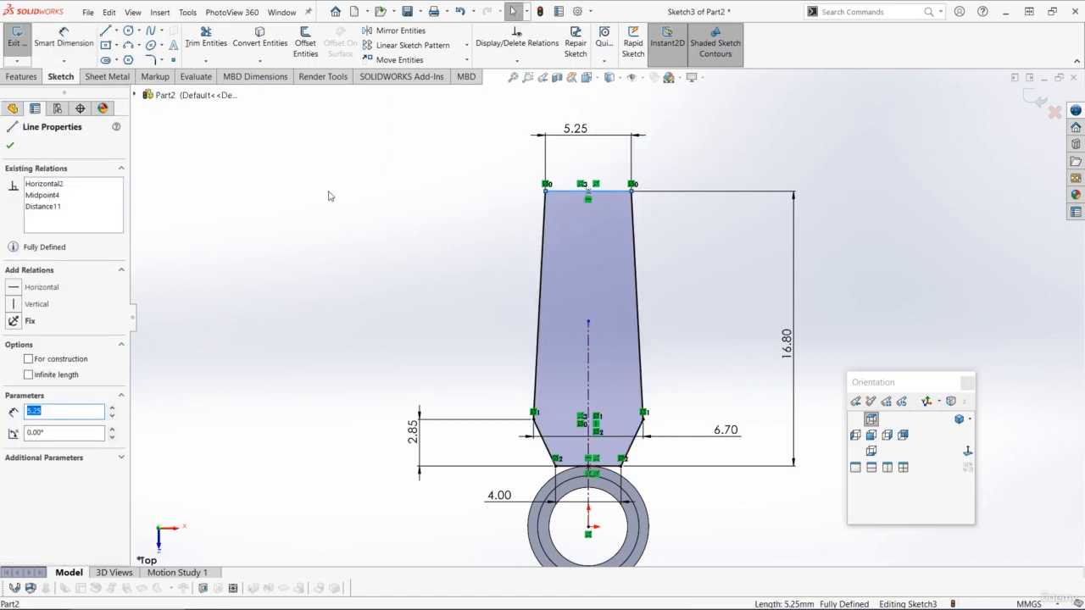
pyautogui.click(30, 360)
pyautogui.click(399, 206)
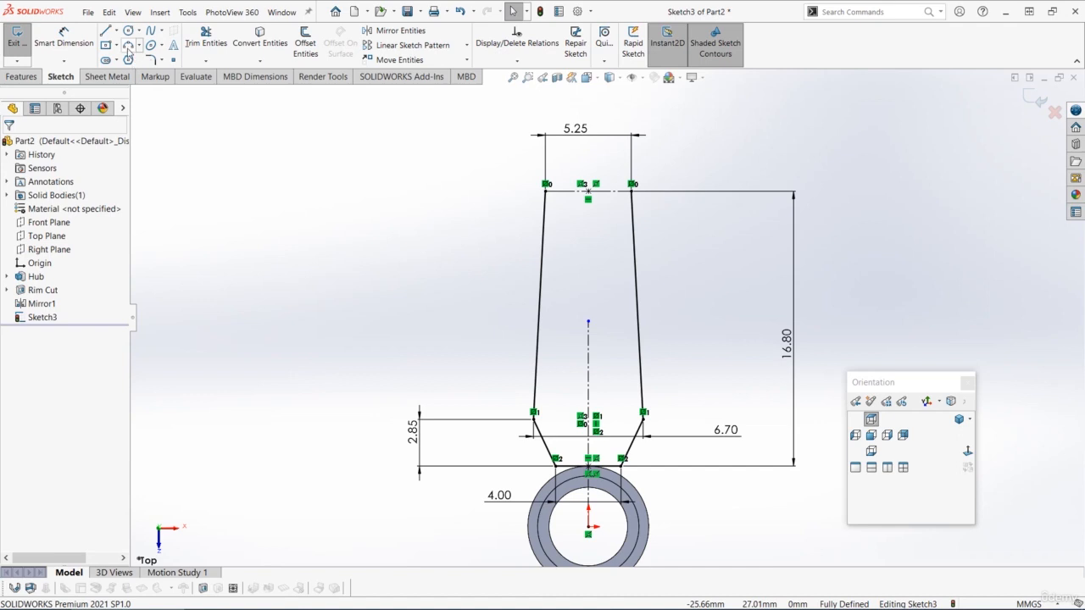
# Draw a three-point arc of about 6.8 mm radius between the outer end edge's endpoints, bulging away from the hub
pyautogui.click(128, 49)
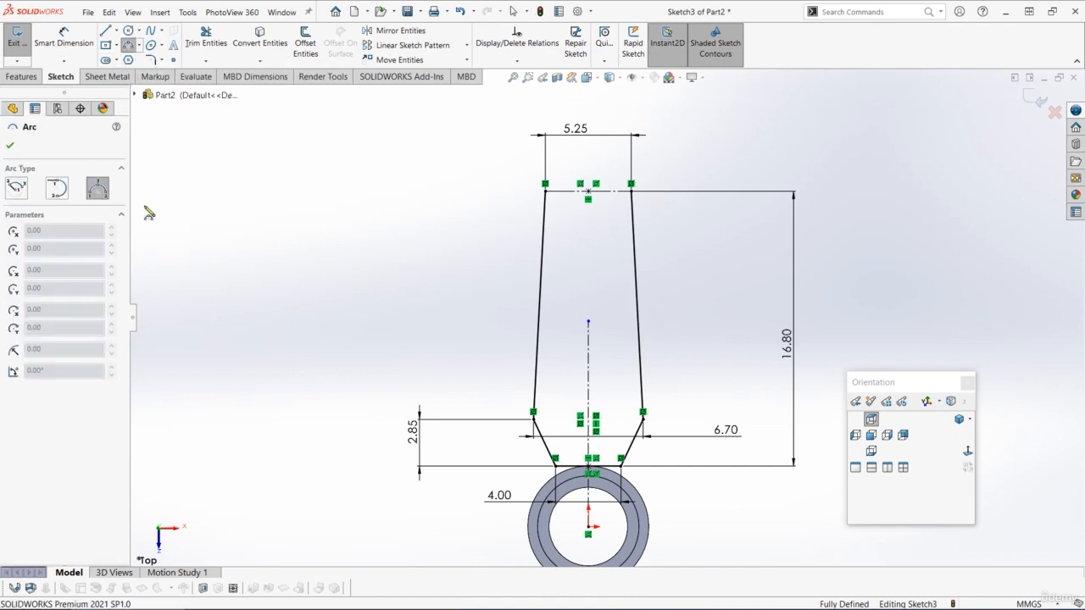
pyautogui.scroll(-3, 618, 194)
pyautogui.click(494, 211)
pyautogui.click(642, 214)
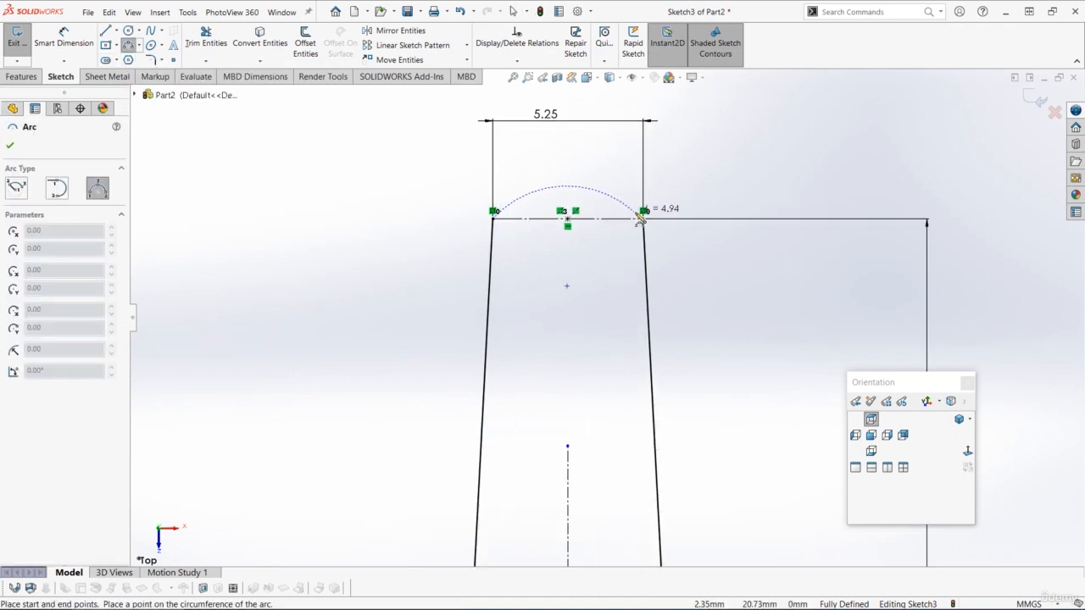
pyautogui.click(567, 204)
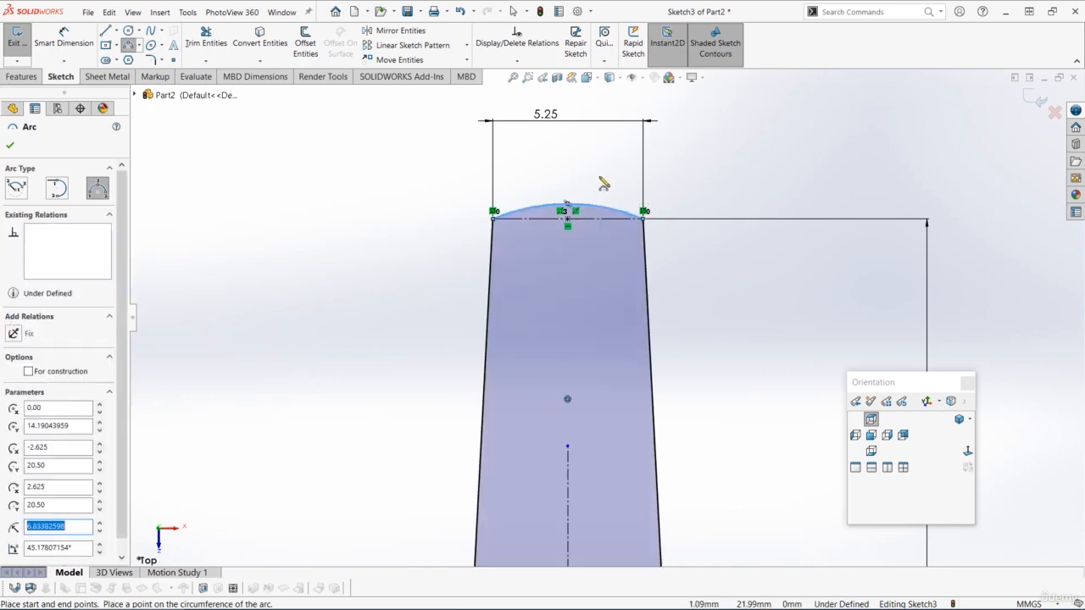
# Dimension the arc's rise above the construction end edge at 1 mm
pyautogui.click(64, 38)
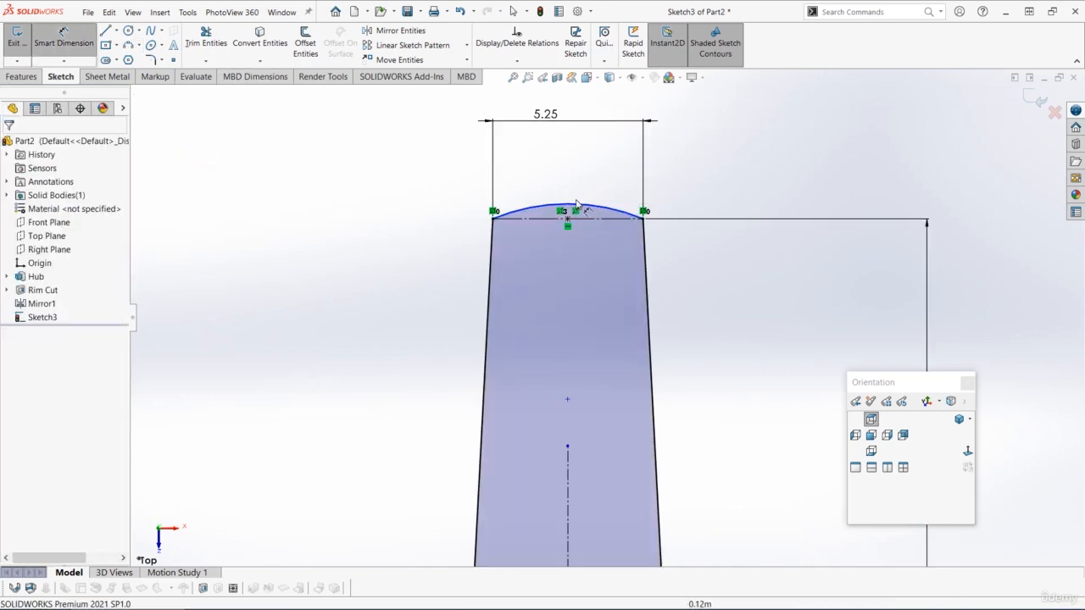
pyautogui.click(530, 218)
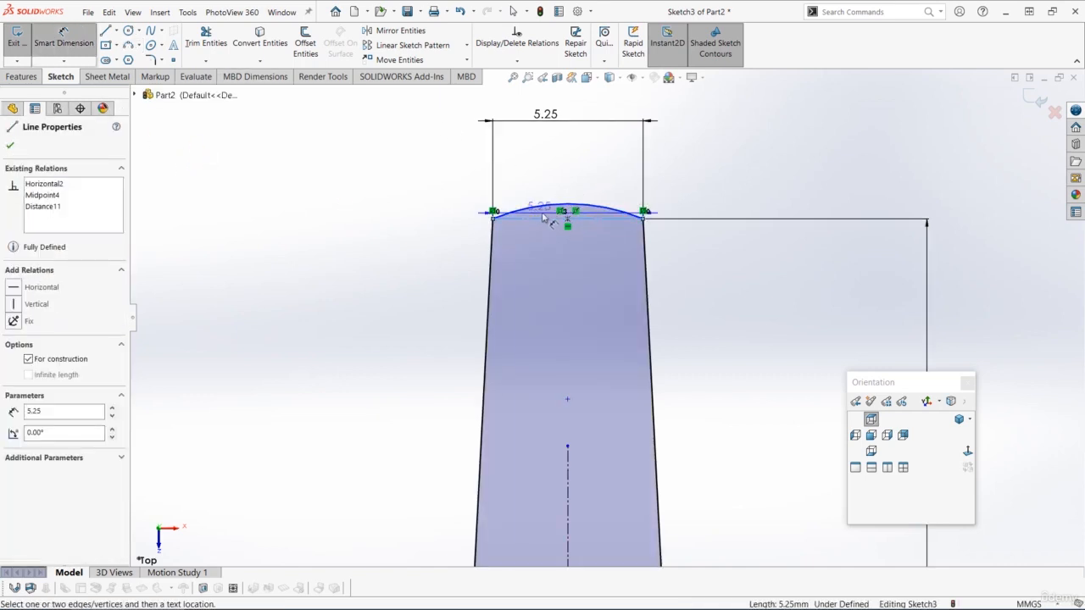
pyautogui.click(567, 207)
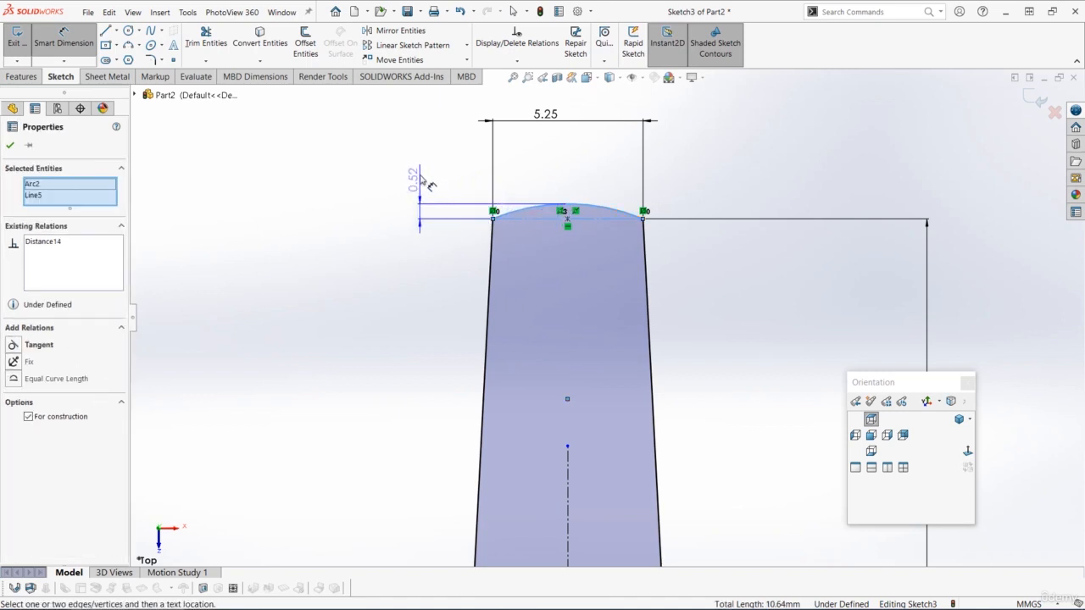
pyautogui.click(426, 178)
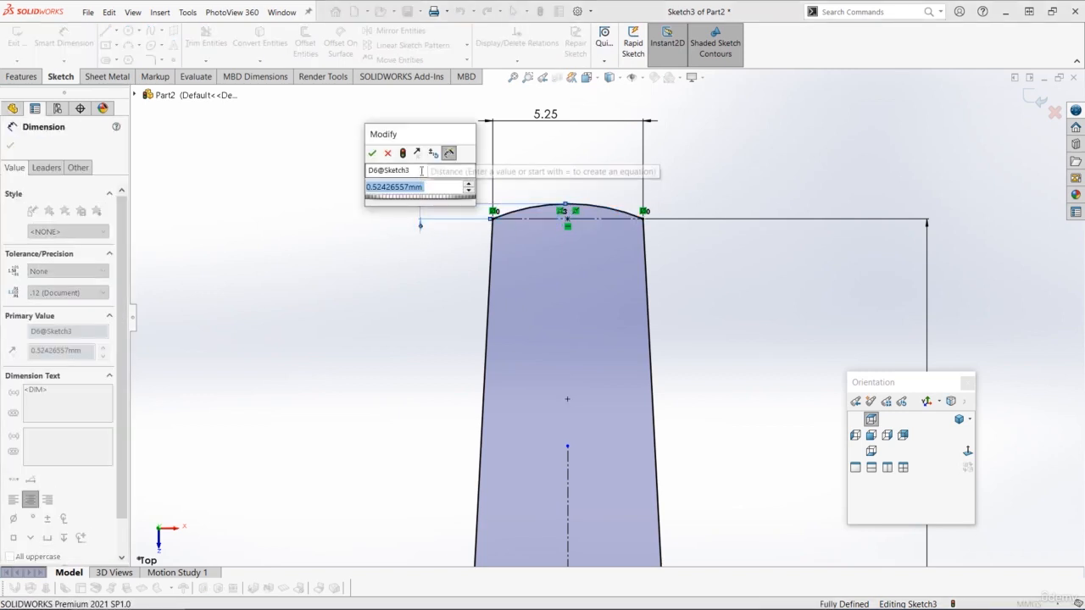
pyautogui.write('1')
pyautogui.press('Return')
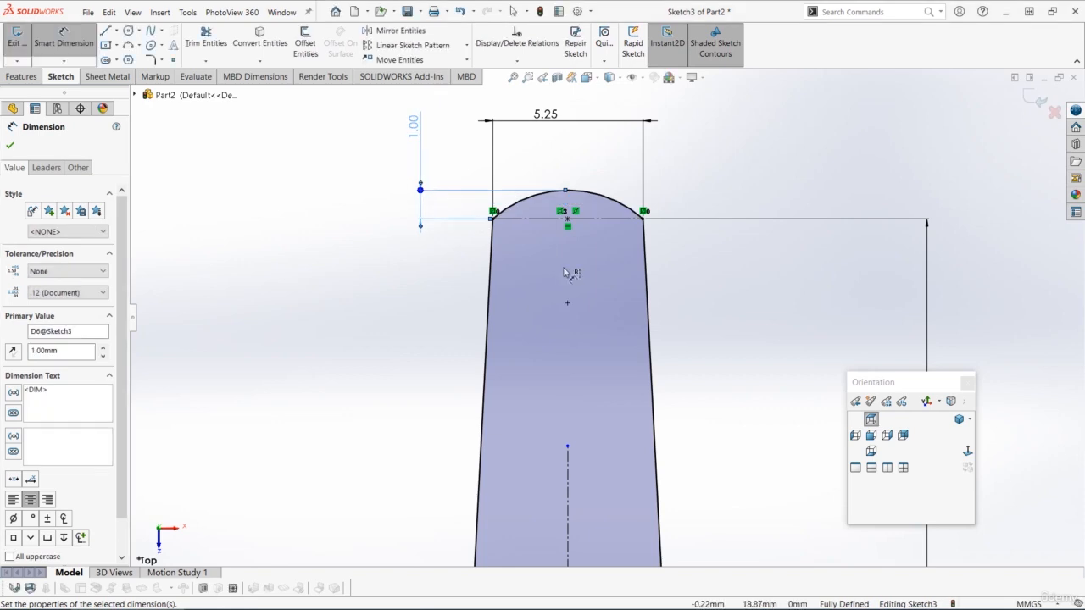
pyautogui.scroll(3, 623, 363)
pyautogui.scroll(-1, 623, 363)
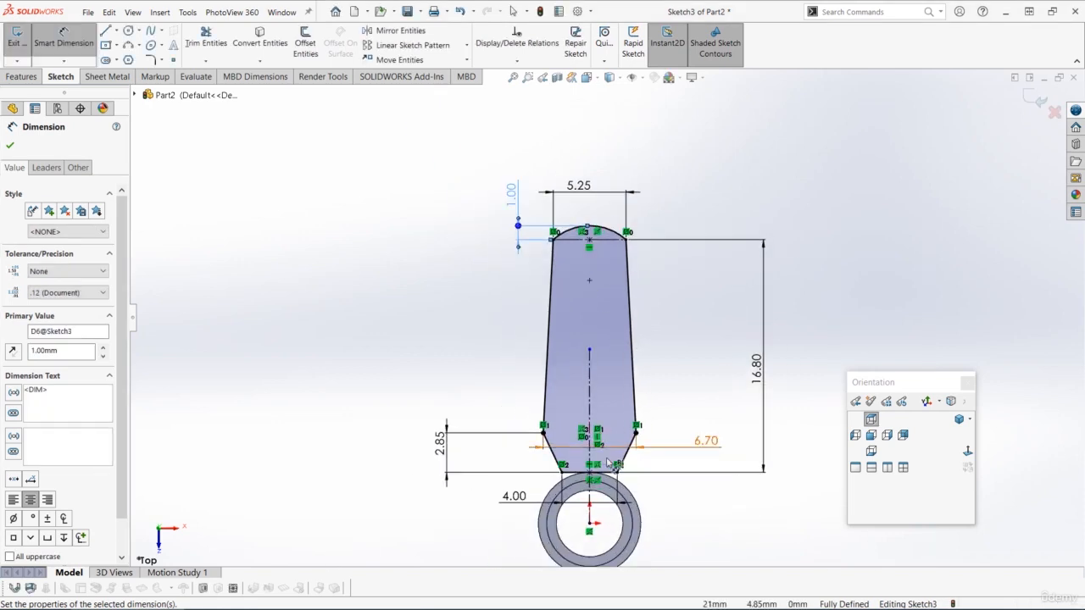
pyautogui.scroll(-2, 591, 485)
pyautogui.scroll(-1, 590, 485)
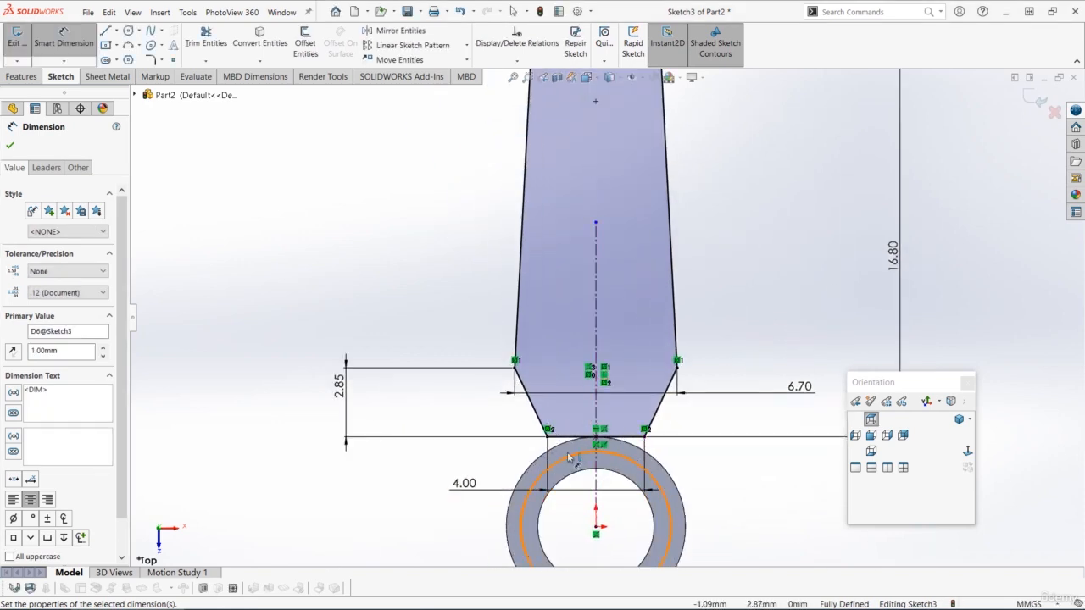
pyautogui.click(381, 291)
pyautogui.press('Escape')
# Convert the blade's 4 mm base edge to construction geometry
pyautogui.scroll(-1, 644, 458)
pyautogui.click(610, 434)
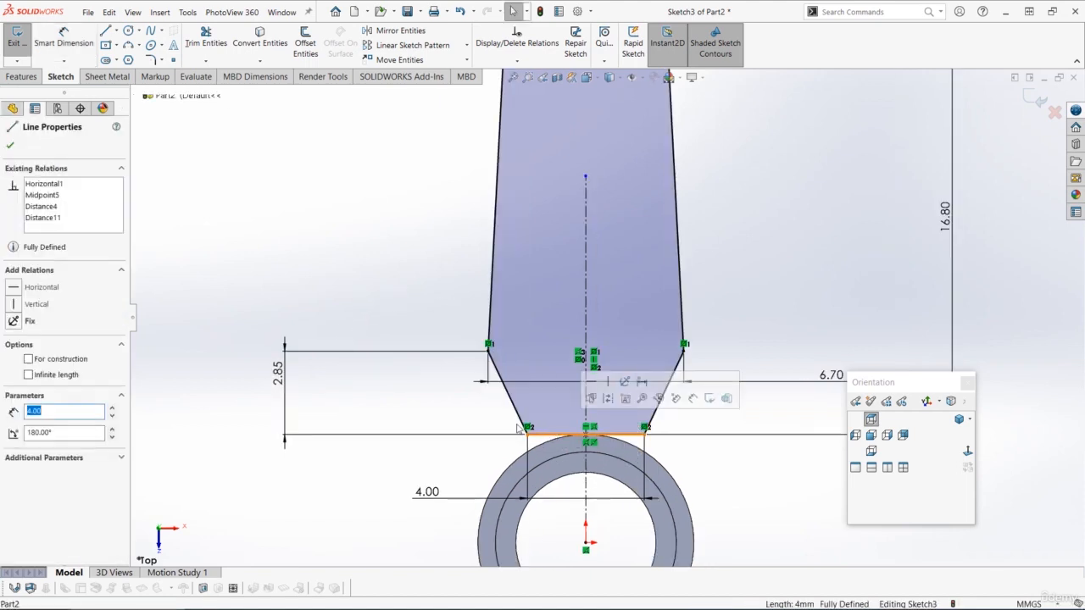
pyautogui.click(51, 359)
pyautogui.click(215, 196)
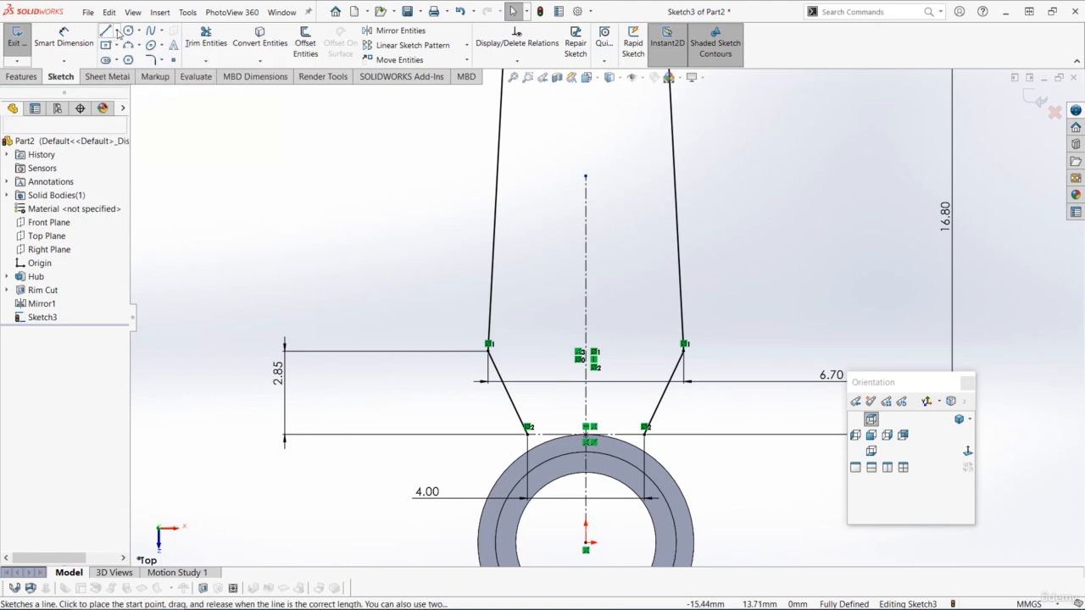
# Draw a horizontal midpoint line about 3.5 mm long, centered on the centerline inside the hub ring, about 2.8 mm above the origin
pyautogui.click(117, 31)
pyautogui.click(135, 75)
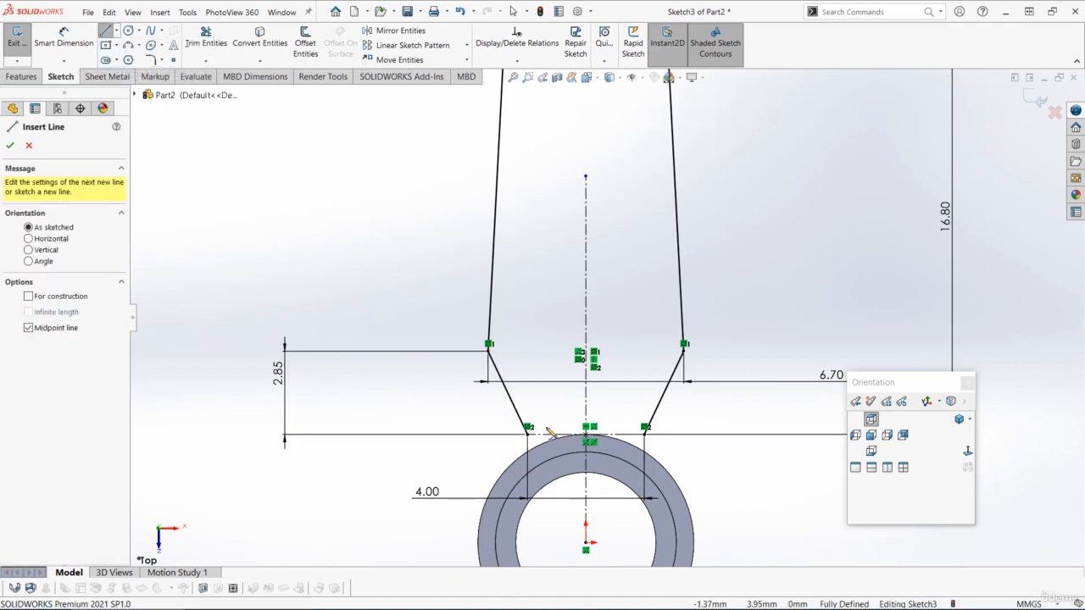
pyautogui.scroll(-5, 593, 449)
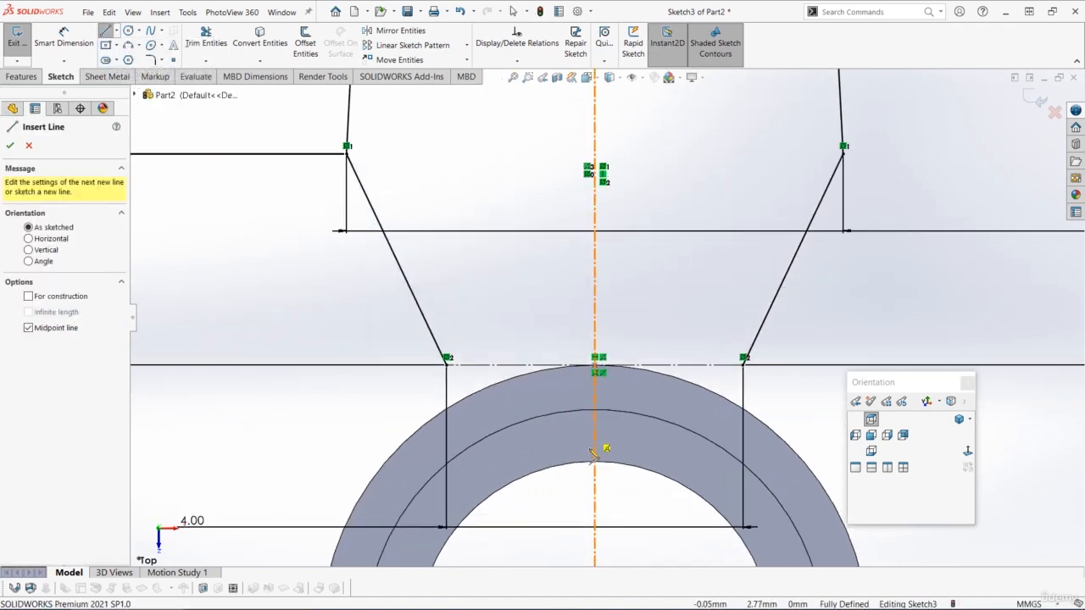
pyautogui.click(594, 433)
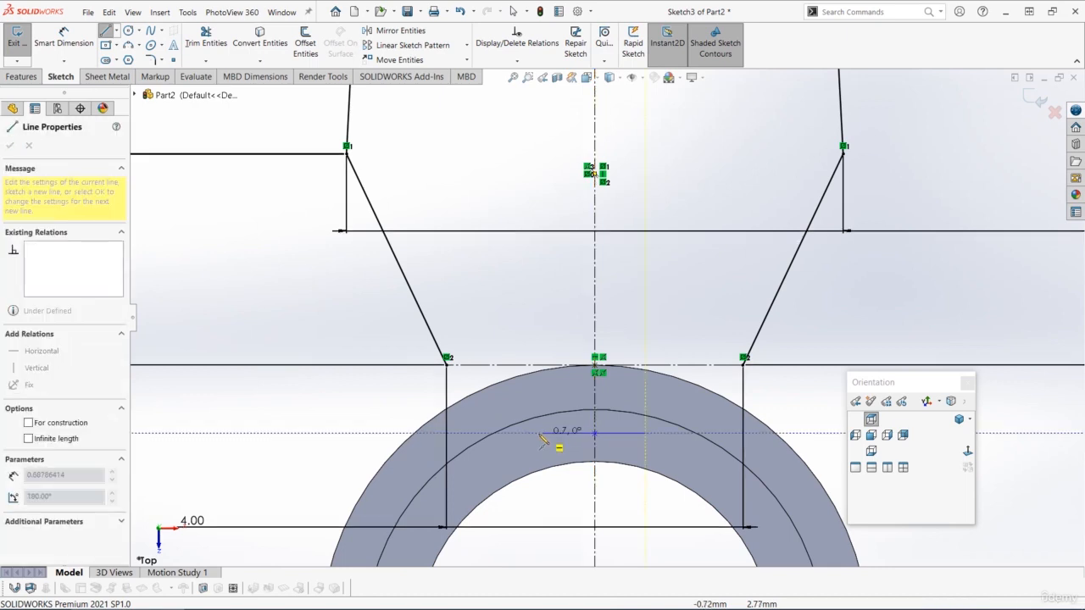
pyautogui.click(469, 440)
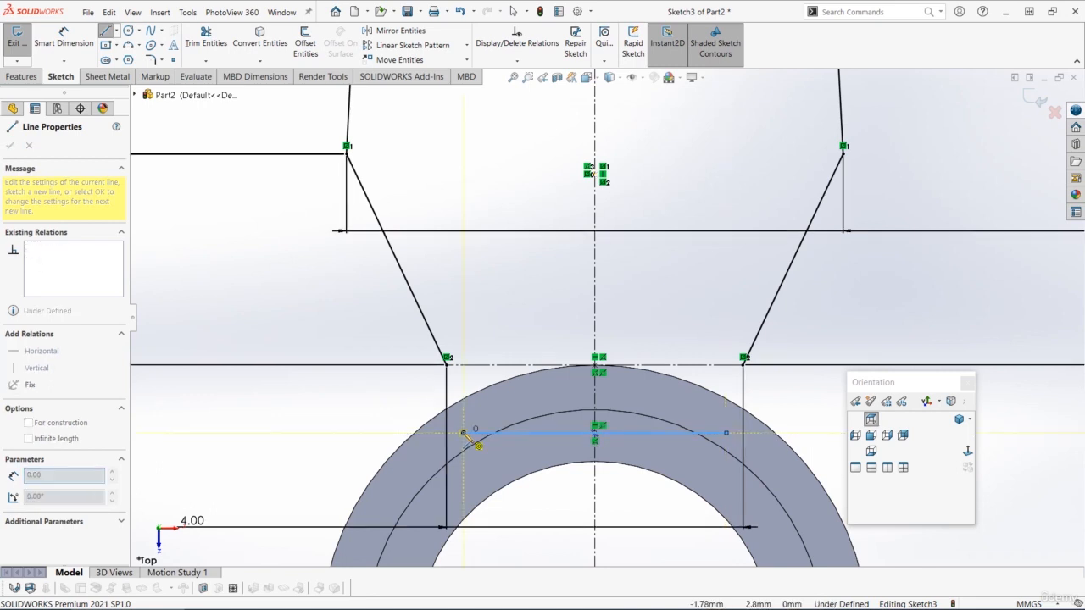
pyautogui.press('Escape')
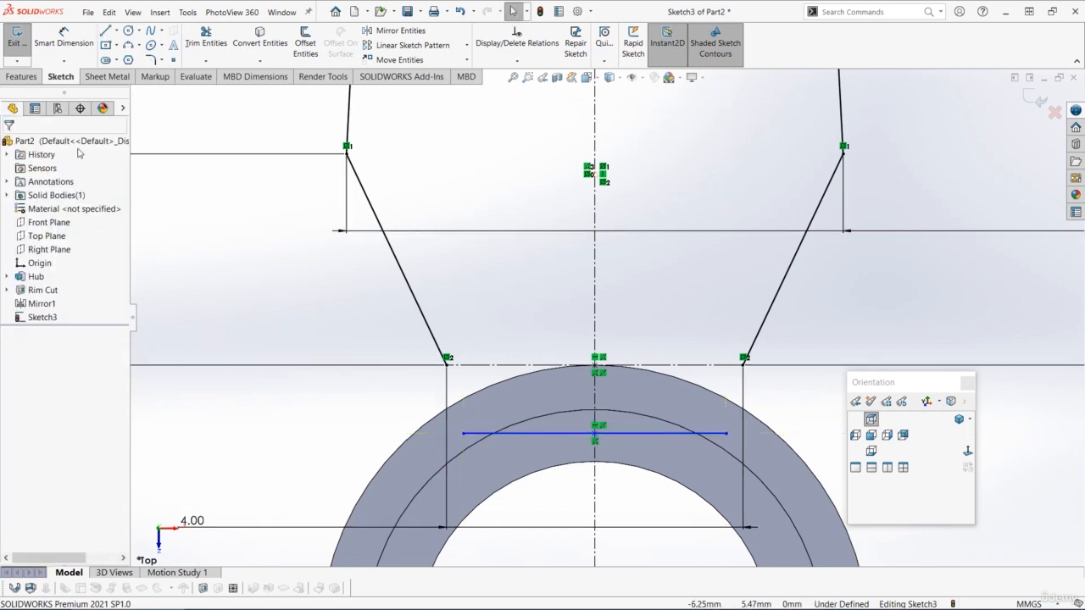
# Extend the left tapered edge inward with a collinear line about 1 mm long, and join the hub's horizontal line's left endpoint to it
pyautogui.click(105, 32)
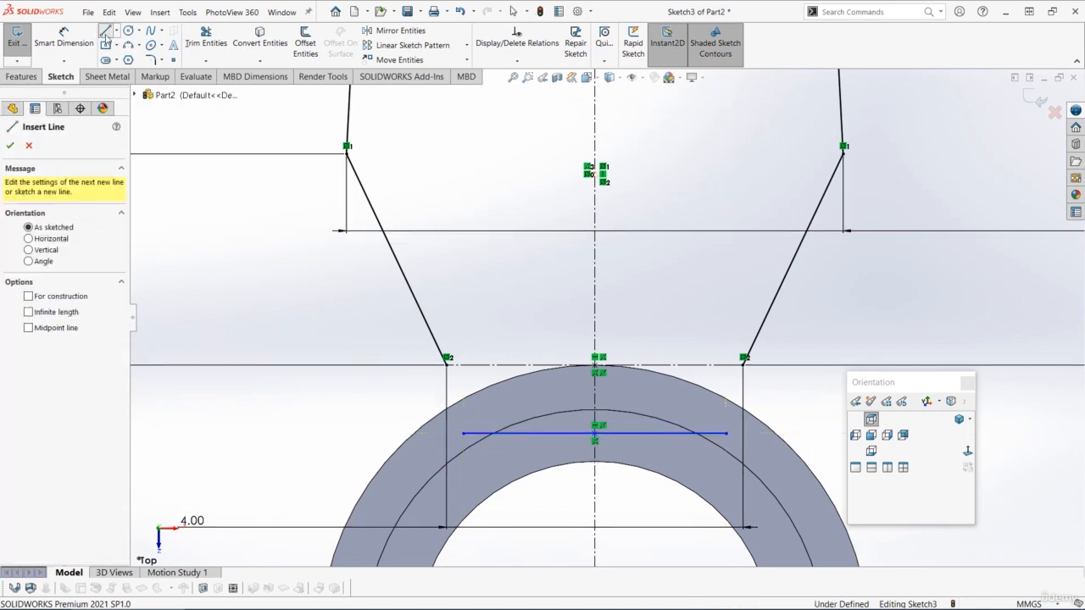
pyautogui.click(447, 360)
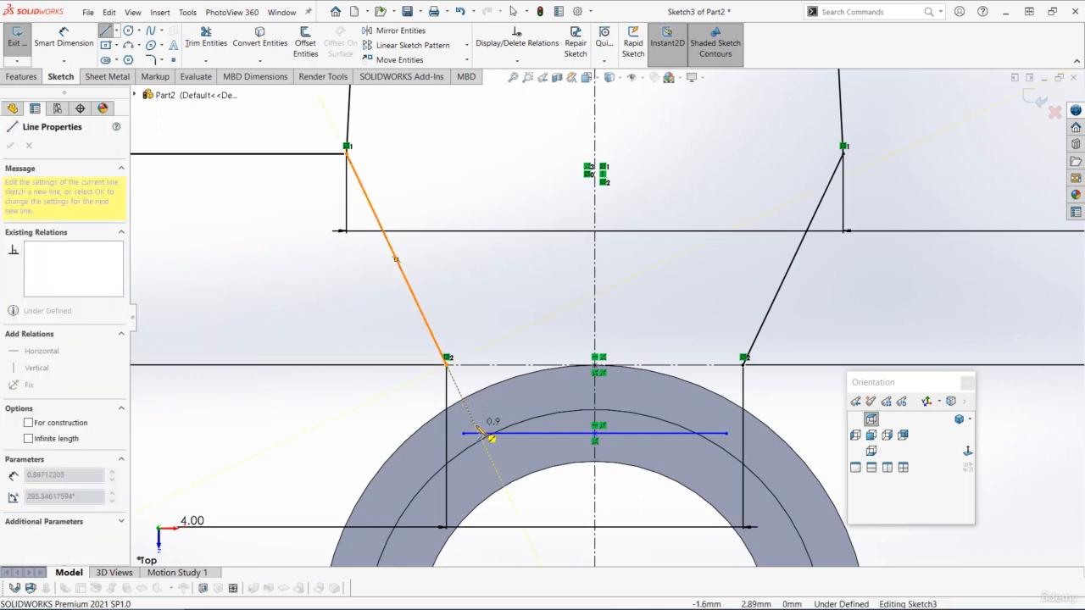
pyautogui.click(478, 434)
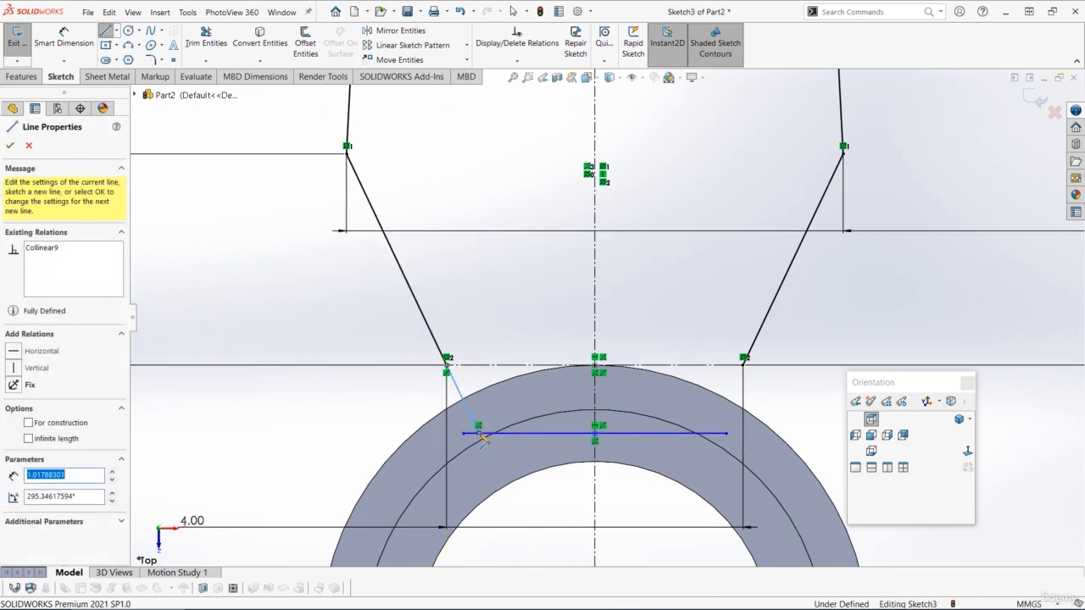
pyautogui.press('Escape')
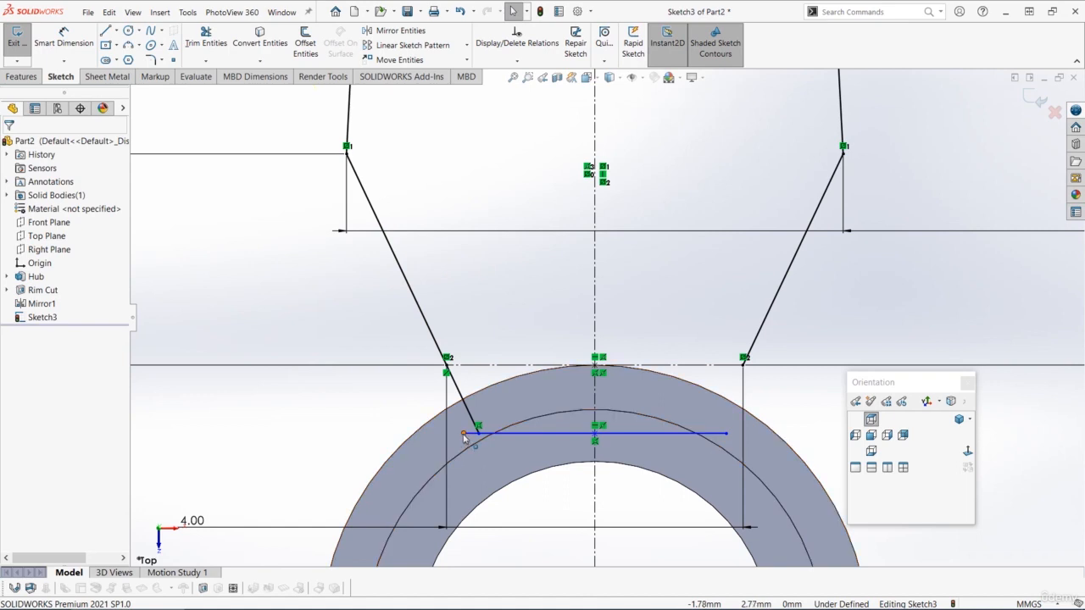
pyautogui.click(464, 434)
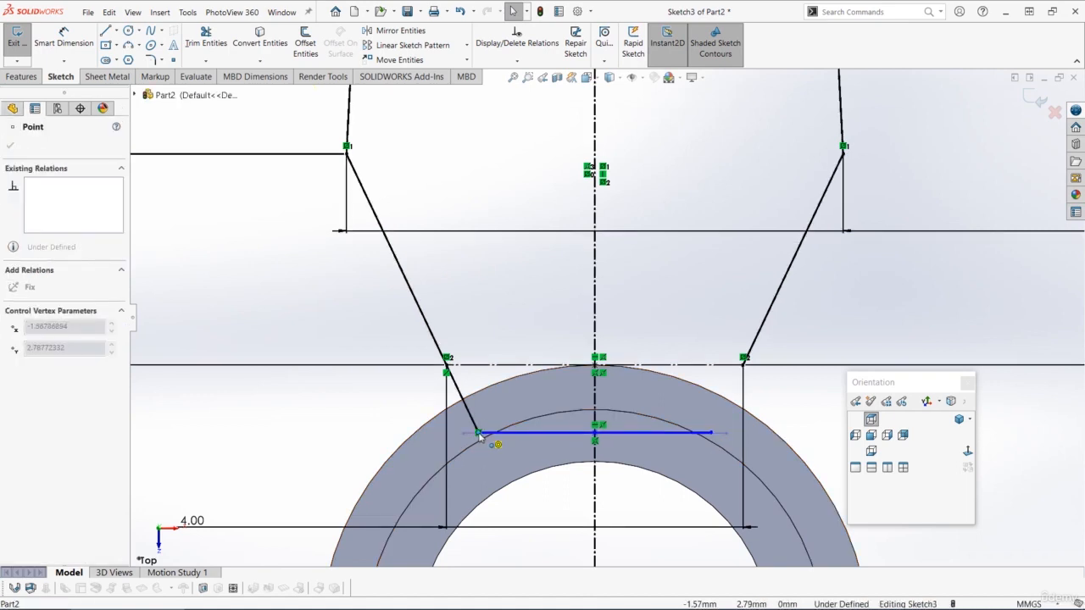
pyautogui.press('Escape')
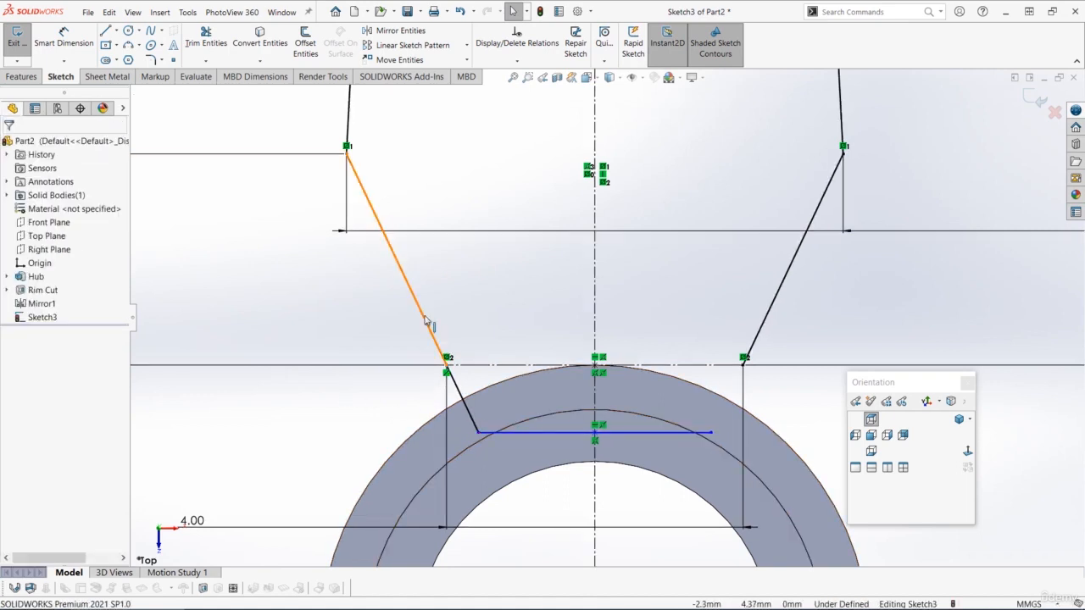
# Mirror the short left extension line about the vertical centerline to close the profile
pyautogui.scroll(-2, 564, 380)
pyautogui.click(462, 401)
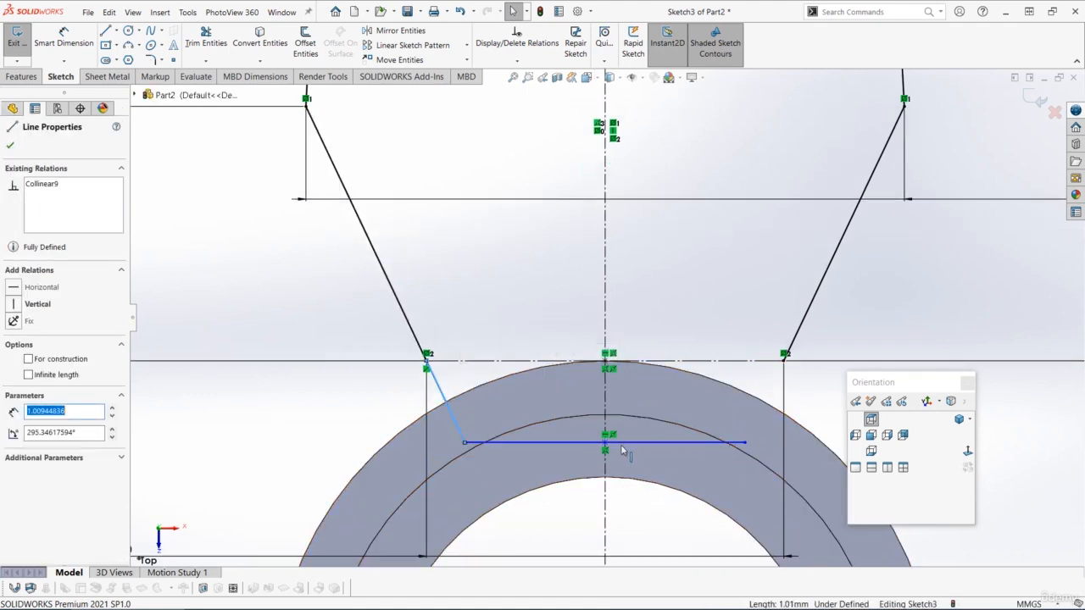
pyautogui.keyDown('ctrl'); pyautogui.click(605, 404); pyautogui.keyUp('ctrl')
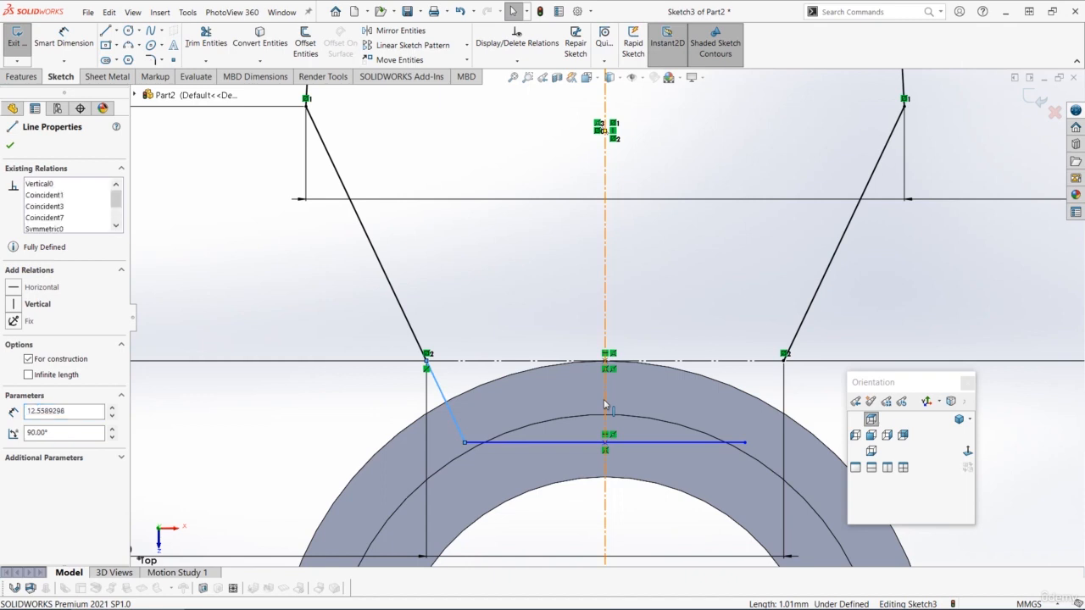
pyautogui.click(397, 32)
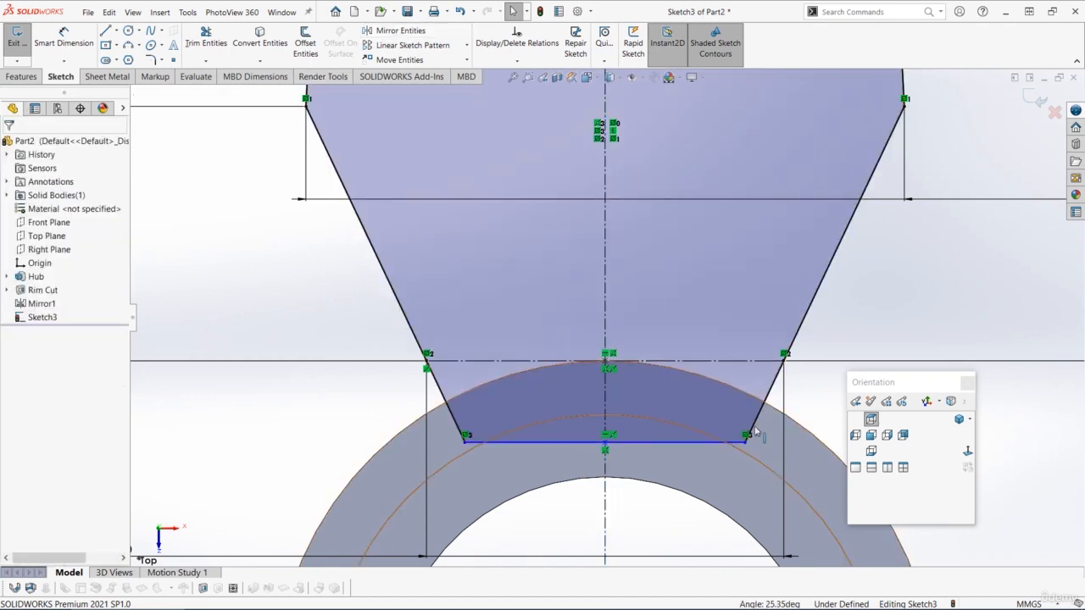
# Move the profile's lower edge toward the hub bore, to about 2.5 mm above the origin
pyautogui.scroll(1, 506, 158)
pyautogui.moveTo(704, 403)
pyautogui.mouseDown()
pyautogui.moveTo(704, 426)
pyautogui.moveTo(717, 416)
pyautogui.moveTo(717, 387)
pyautogui.moveTo(683, 415)
pyautogui.moveTo(695, 417)
pyautogui.mouseUp()
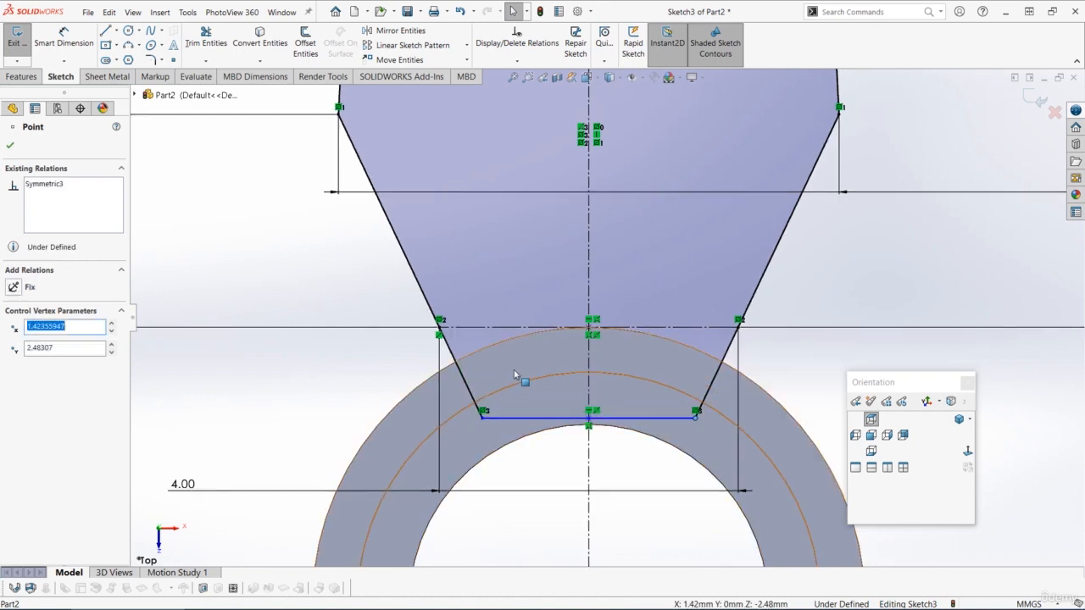
pyautogui.click(364, 381)
# Examine the relations shared by the short left extension line and the tapered edge above it
pyautogui.click(454, 361)
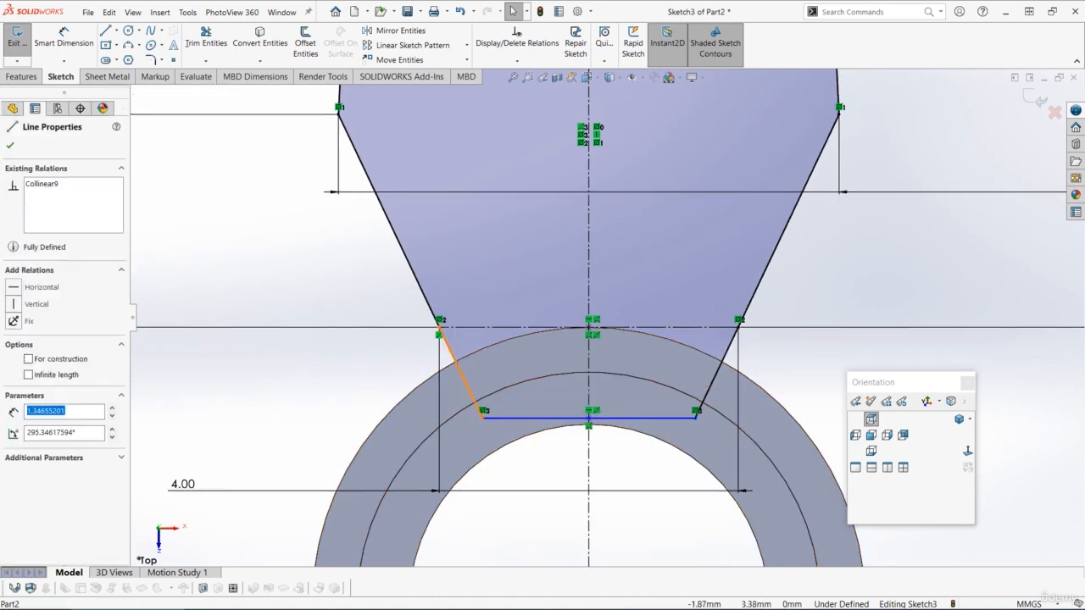
pyautogui.keyDown('ctrl'); pyautogui.click(423, 299); pyautogui.keyUp('ctrl')
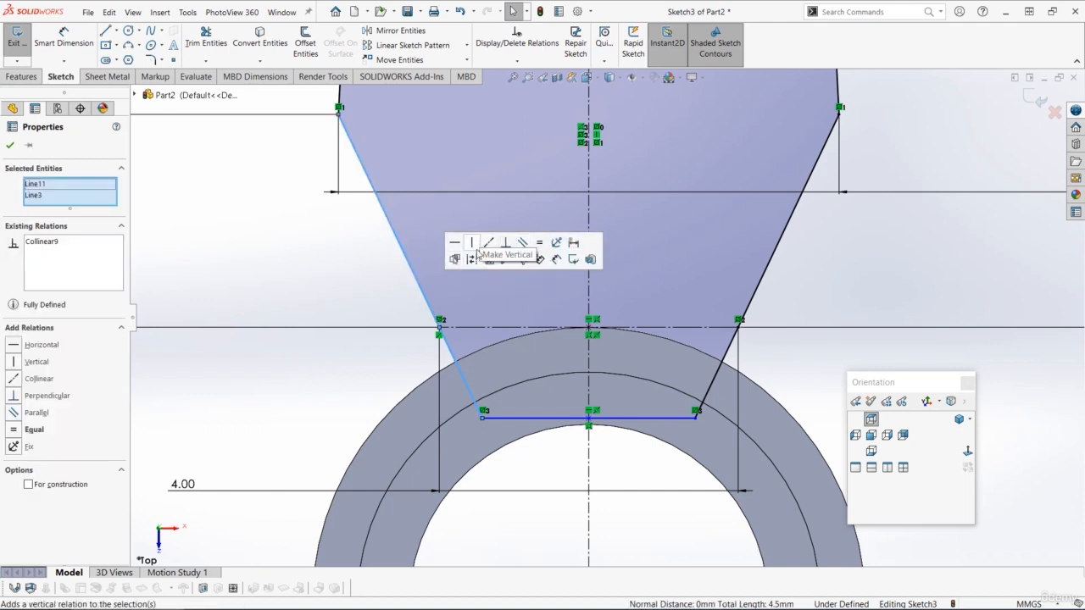
pyautogui.click(344, 379)
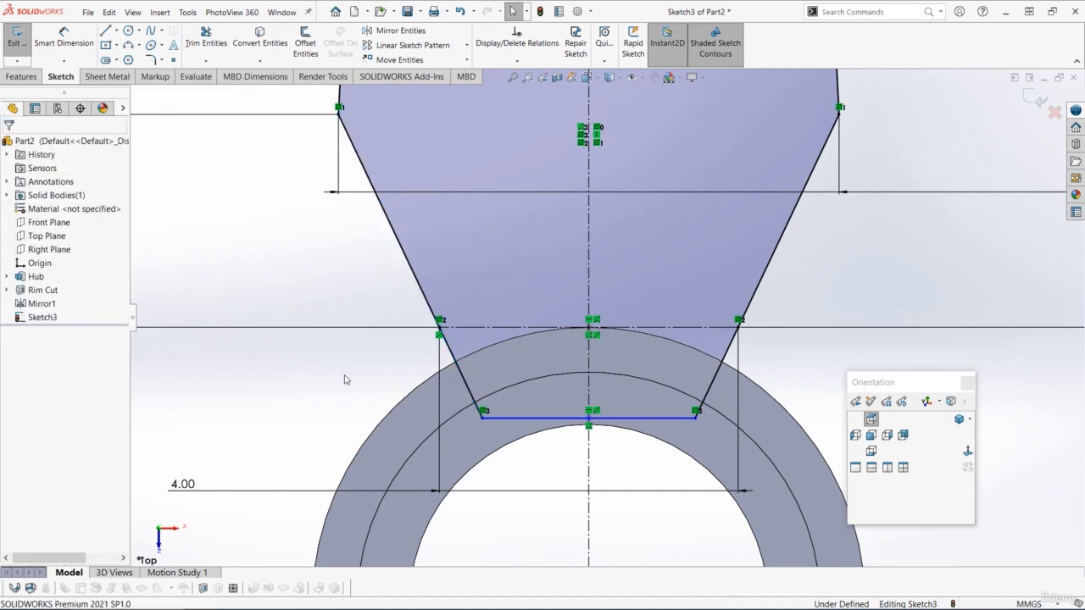
# Dimension the distance from the hub's outer tangent point to the profile's lower edge at 1 mm
pyautogui.click(70, 52)
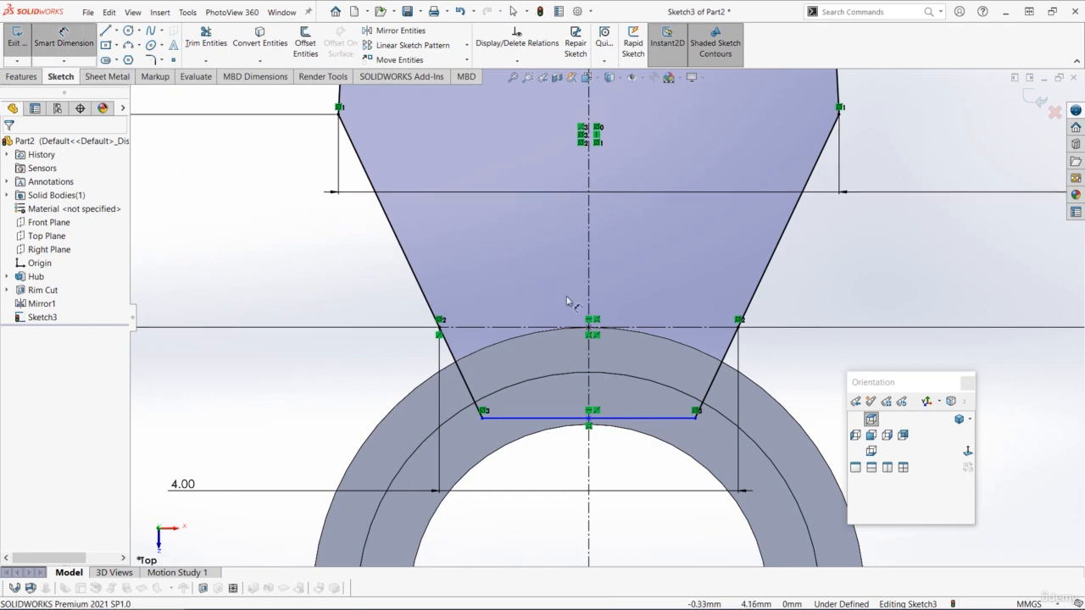
pyautogui.click(580, 417)
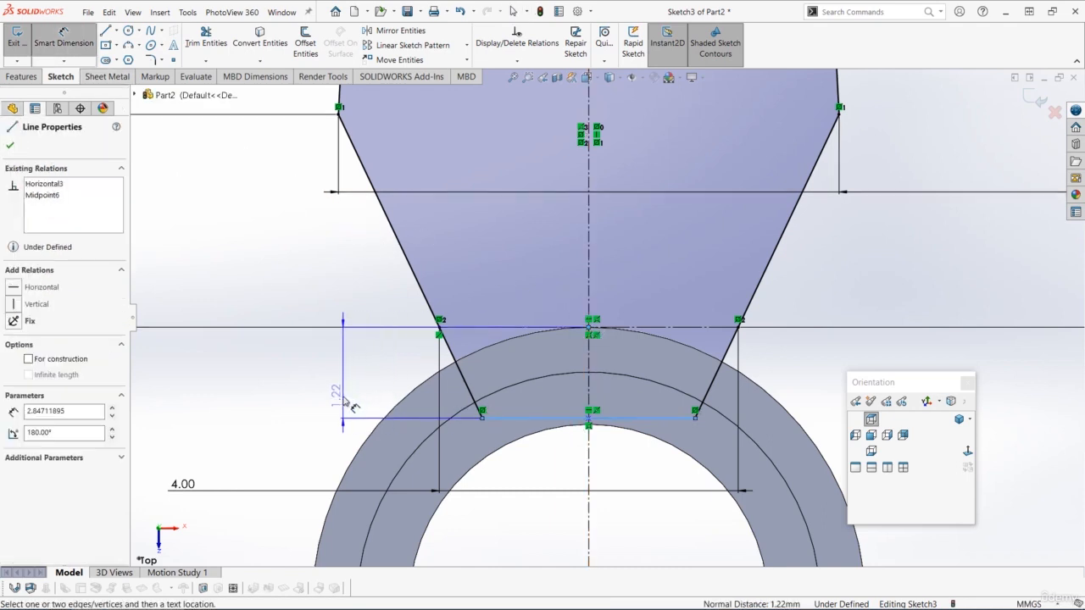
pyautogui.click(339, 382)
pyautogui.press('Return')
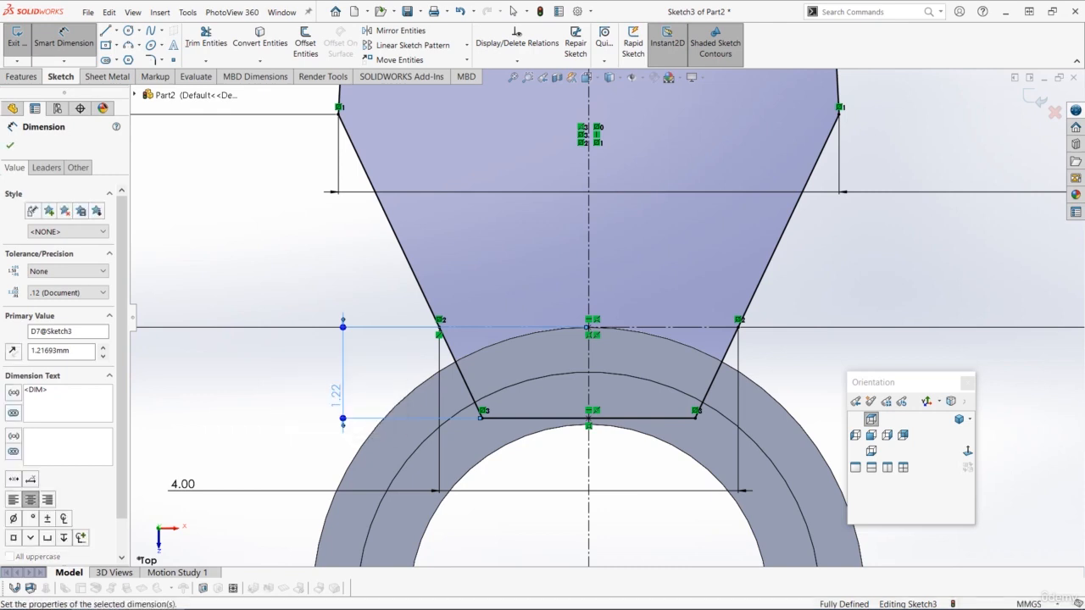
# Extrude the blade profile 2.2 mm with the Mid Plane end condition, without merging it into the hub body
pyautogui.scroll(8, 542, 318)
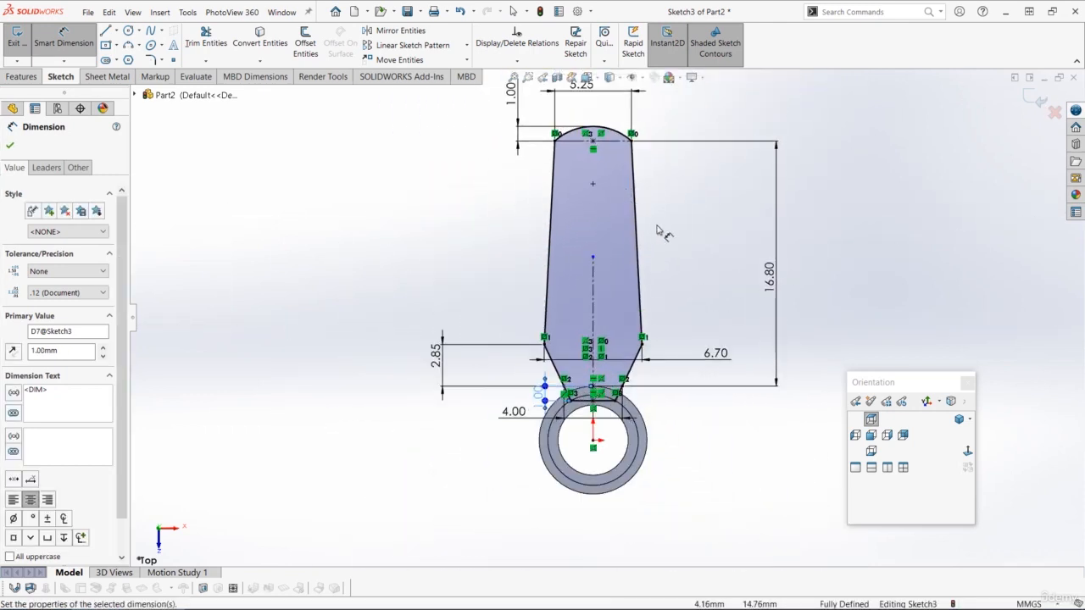
pyautogui.scroll(-2, 623, 290)
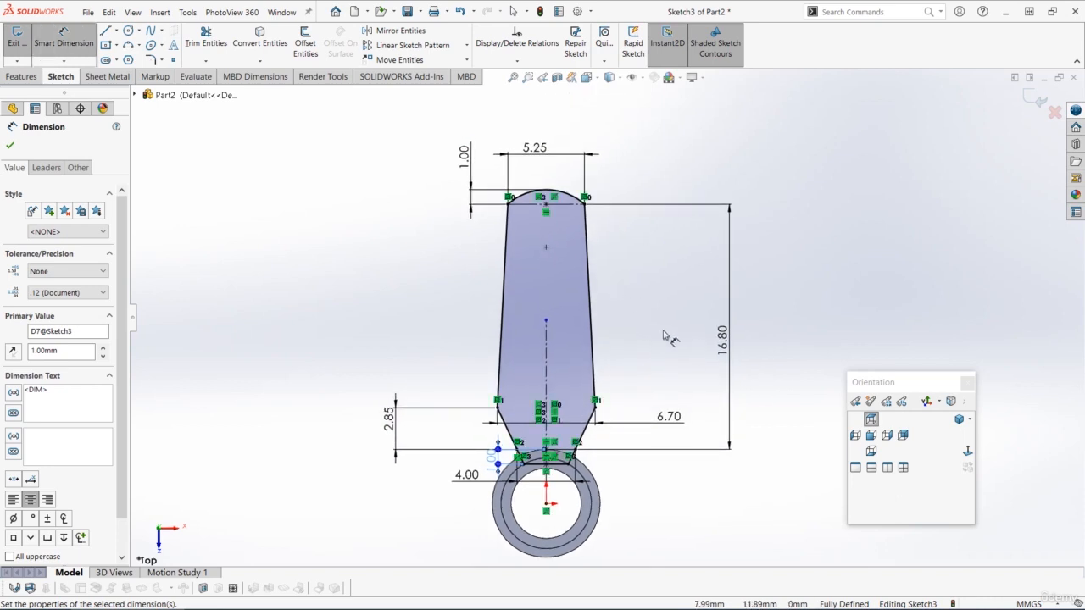
pyautogui.moveTo(663, 336)
pyautogui.mouseDown(button='middle')
pyautogui.moveTo(669, 291)
pyautogui.moveTo(554, 350)
pyautogui.moveTo(651, 392)
pyautogui.mouseUp(button='middle')
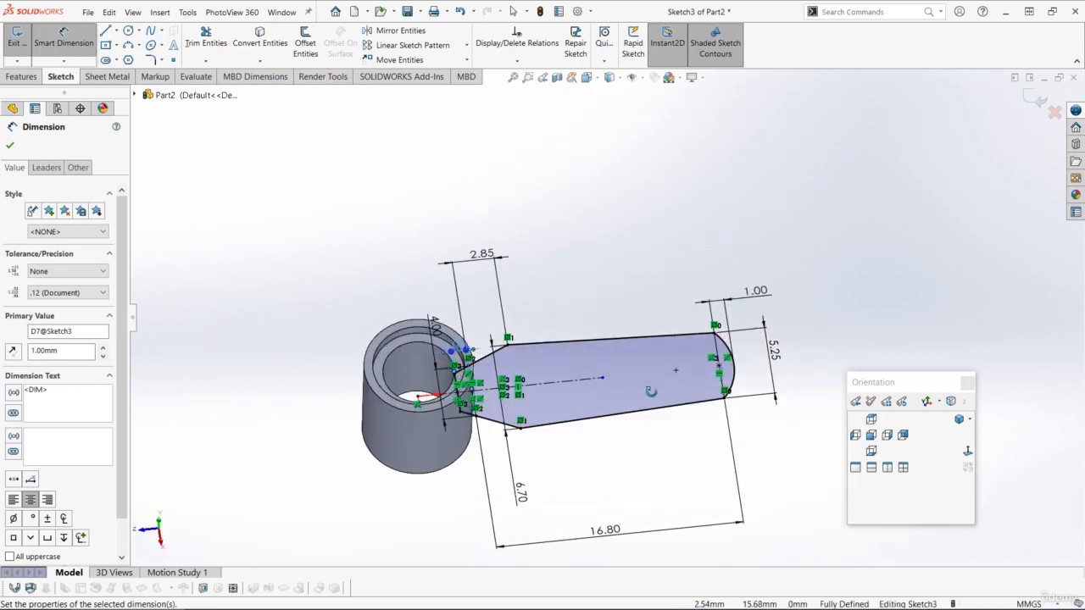
pyautogui.click(21, 77)
pyautogui.click(22, 43)
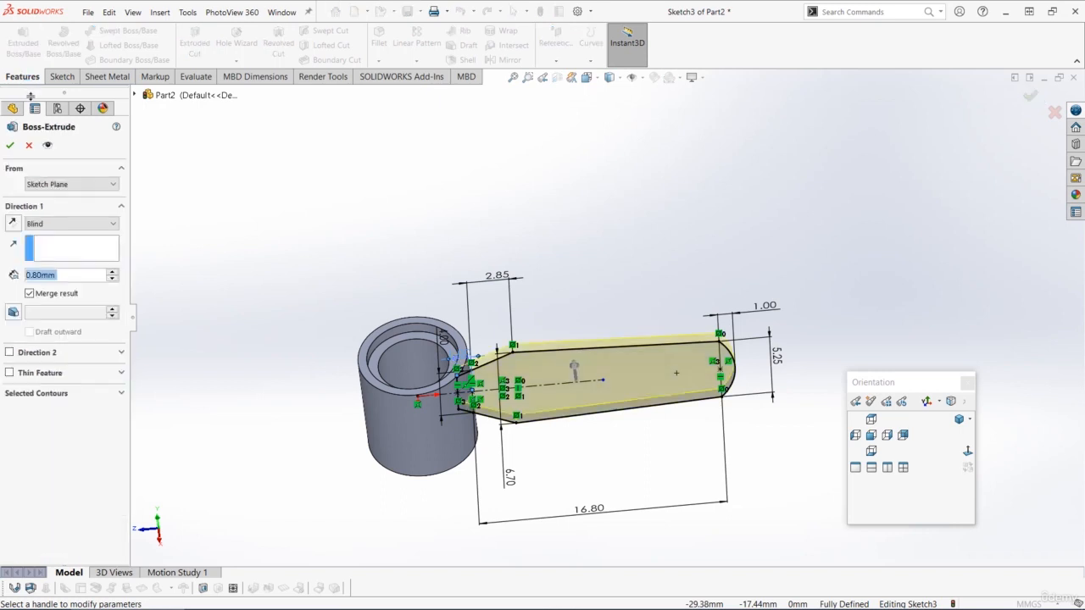
pyautogui.write('2')
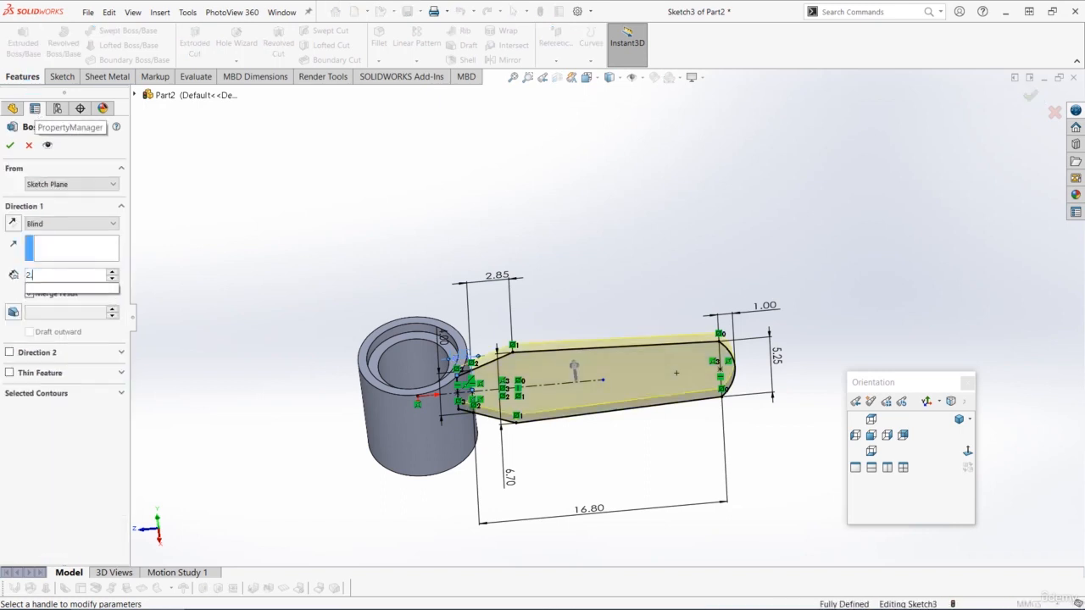
pyautogui.press('Return')
pyautogui.click(72, 223)
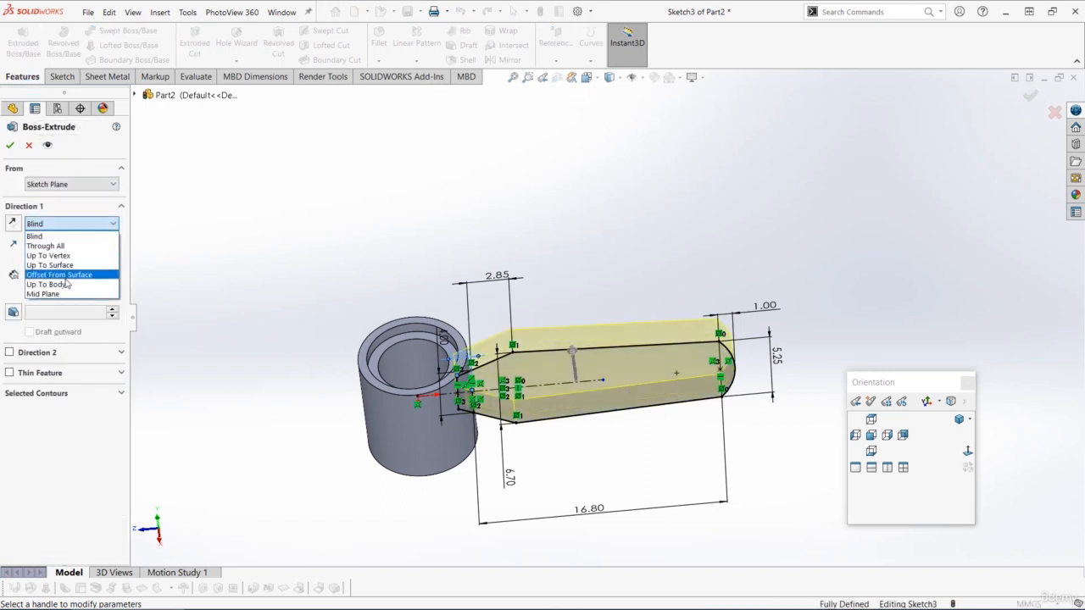
pyautogui.click(63, 294)
pyautogui.moveTo(399, 278); pyautogui.dragTo(355, 244, button='middle')
pyautogui.moveTo(606, 363); pyautogui.dragTo(605, 324, button='middle')
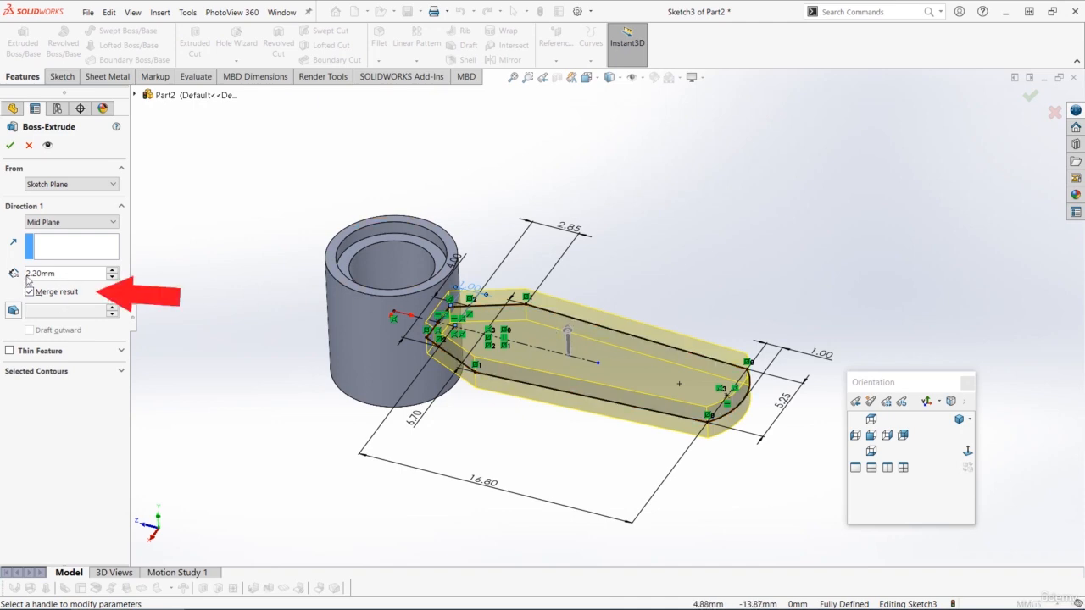
pyautogui.click(10, 146)
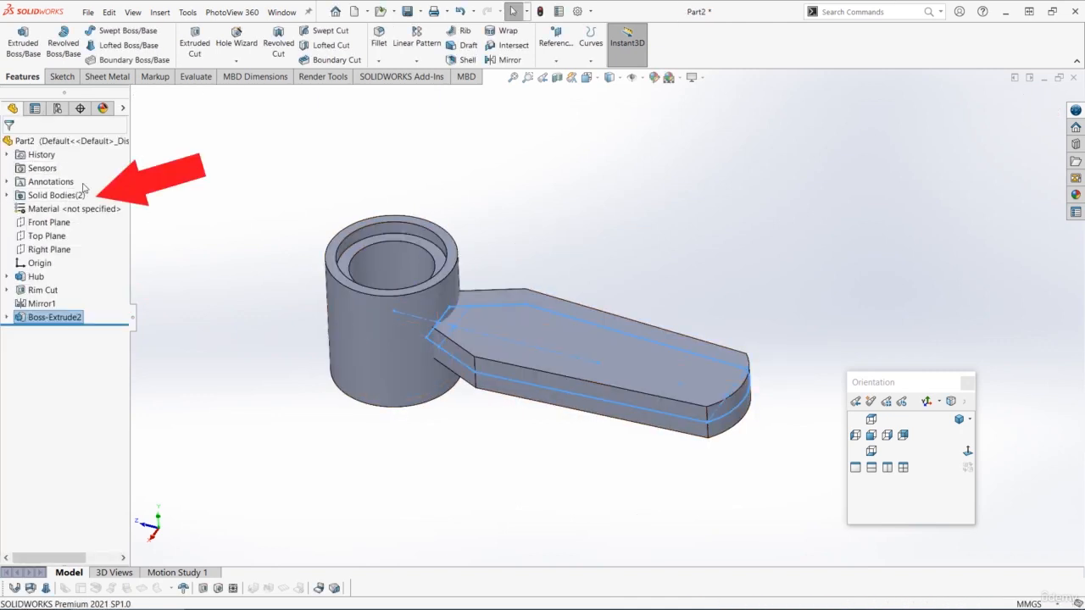
# Expand the solid bodies list and highlight the hub body and the blade body in turn
pyautogui.click(8, 195)
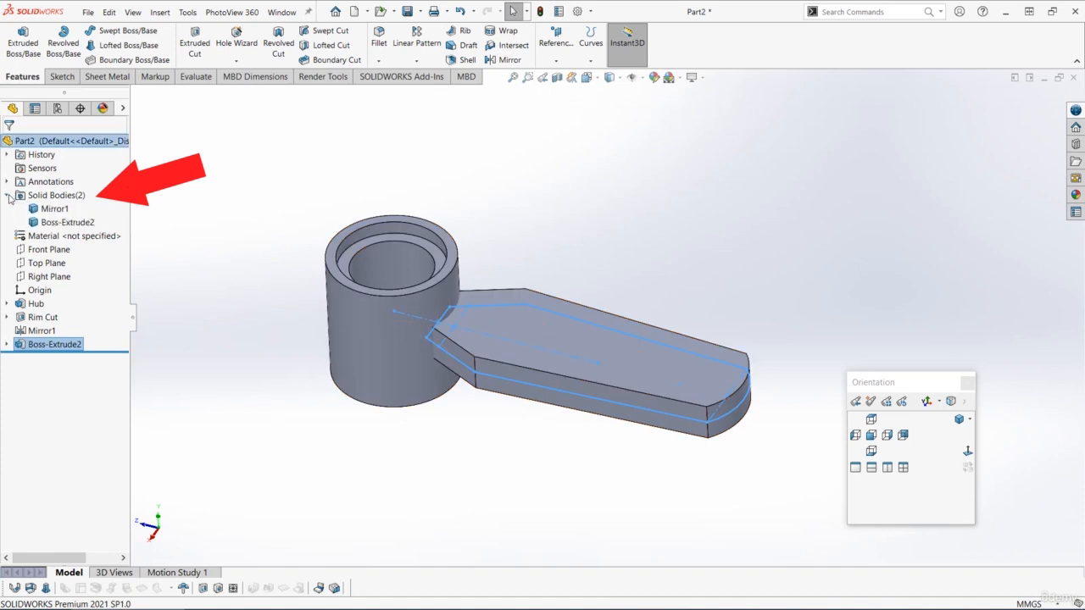
pyautogui.click(51, 209)
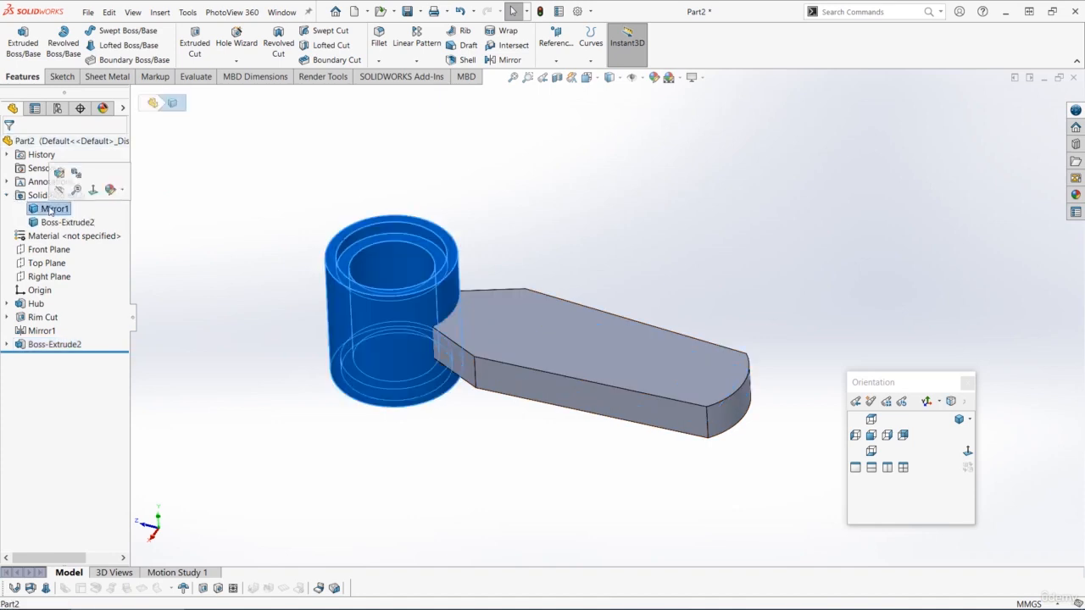
pyautogui.click(48, 223)
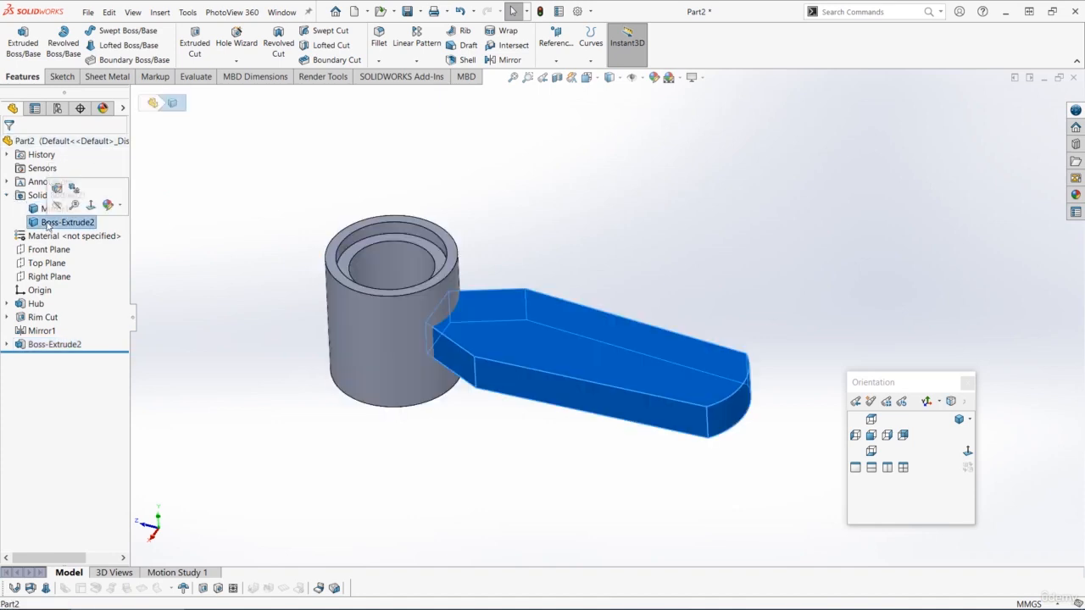
pyautogui.click(227, 284)
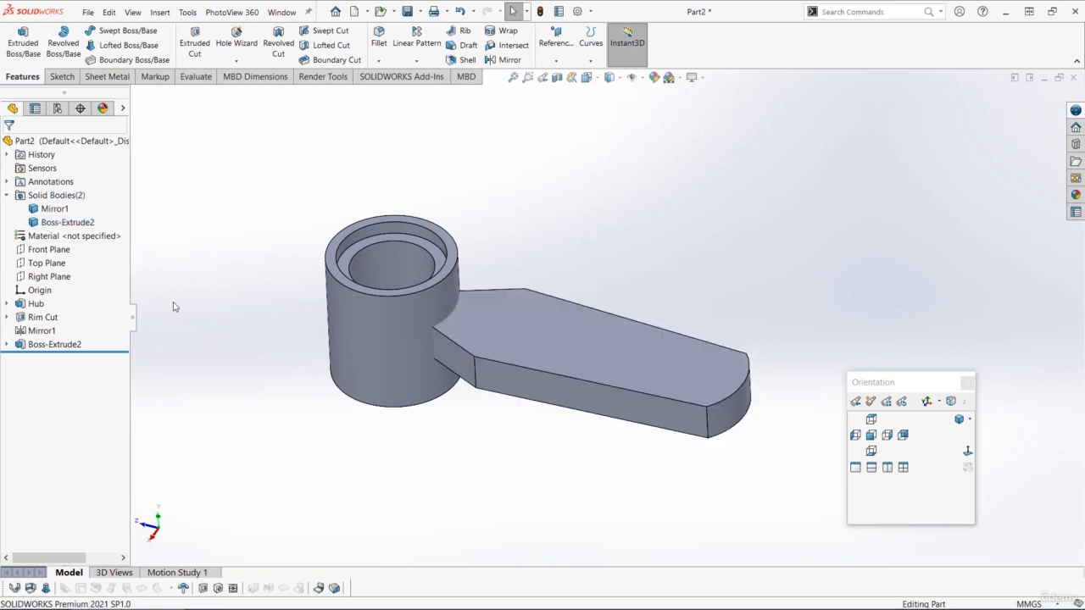
# Rename the blade's extrude feature as Blade
pyautogui.click(53, 345)
pyautogui.click(53, 345)
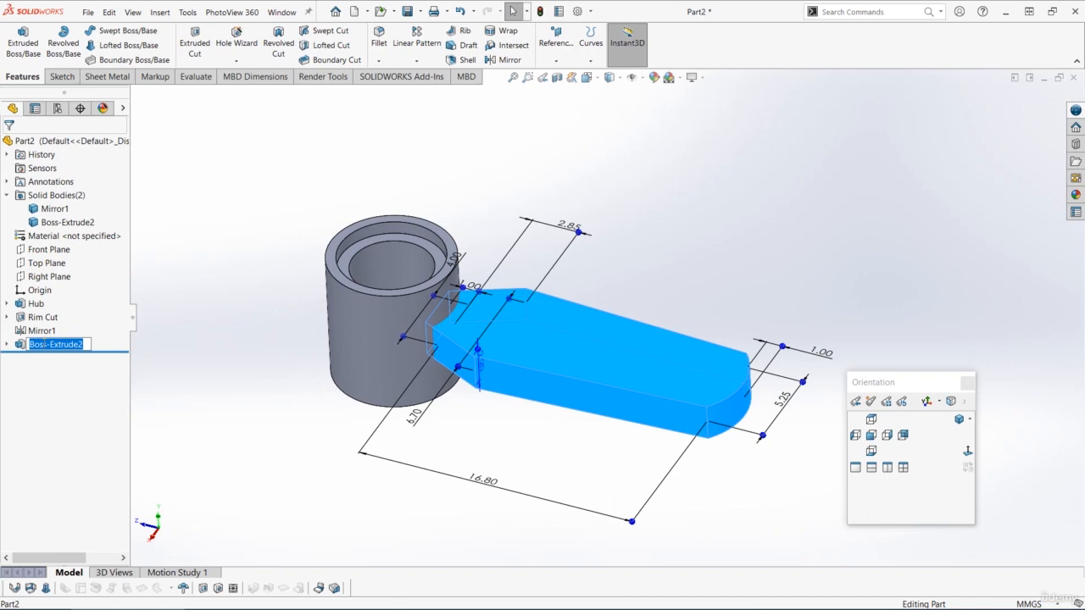
pyautogui.write('Blade')
pyautogui.press('Return')
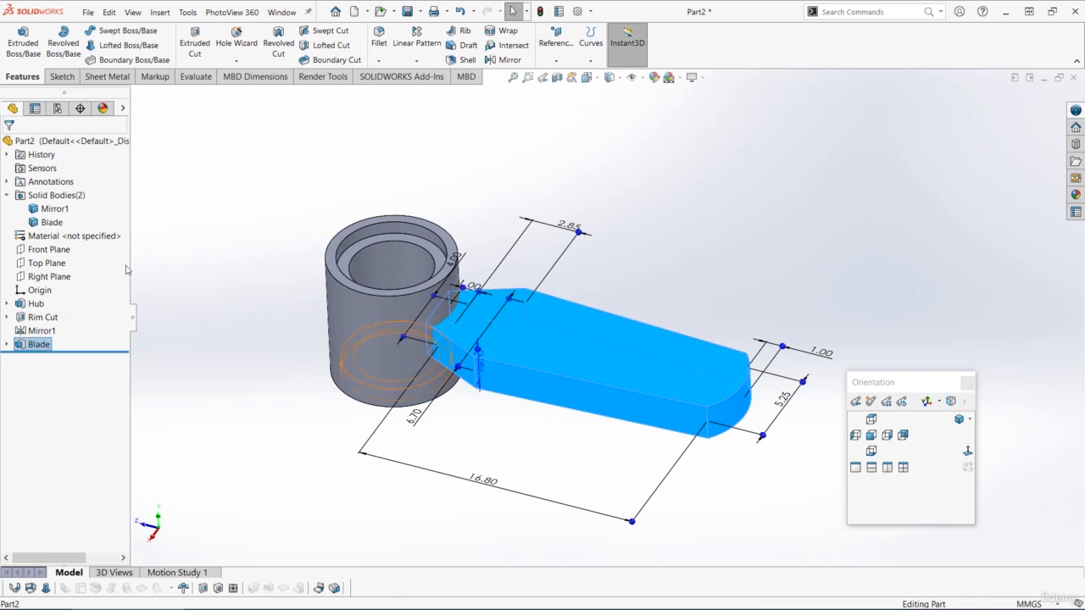
pyautogui.click(242, 216)
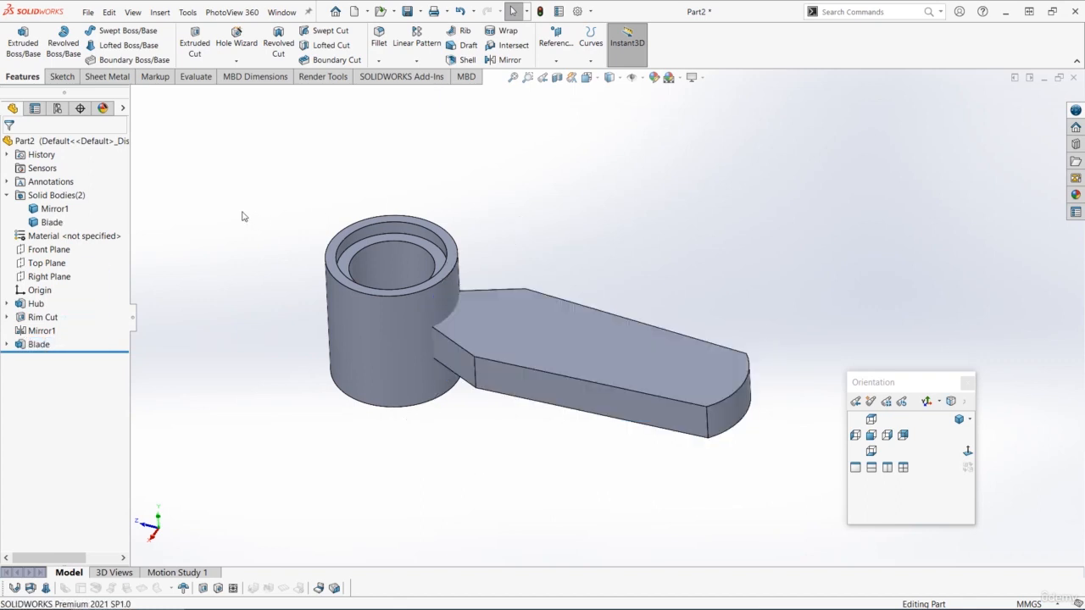
# Start a new sketch on the Front Plane and orient the view normal to it
pyautogui.moveTo(290, 348); pyautogui.dragTo(249, 302, button='middle')
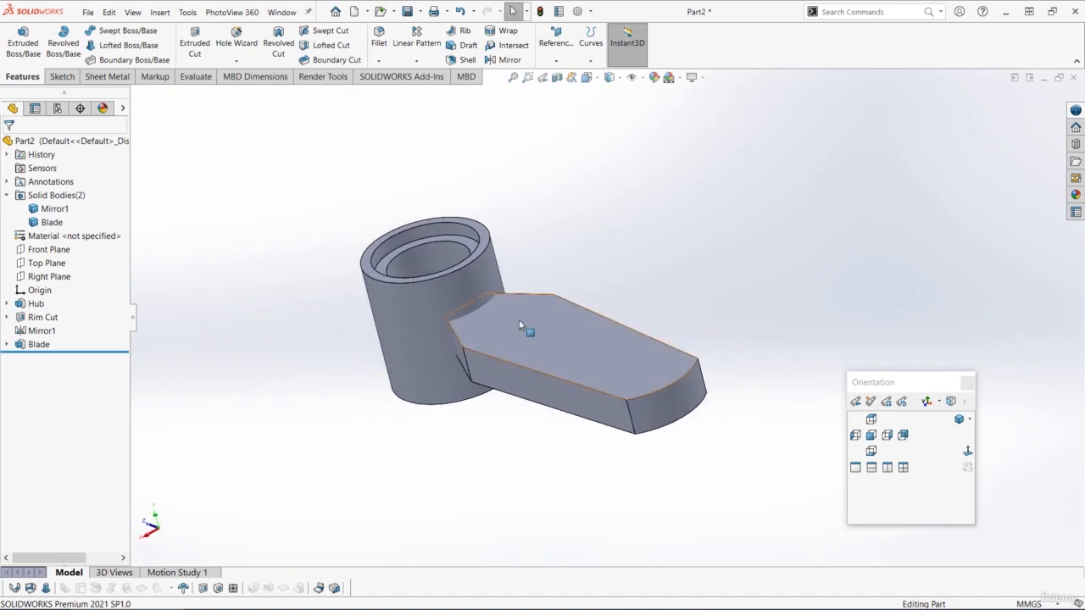
pyautogui.click(53, 250)
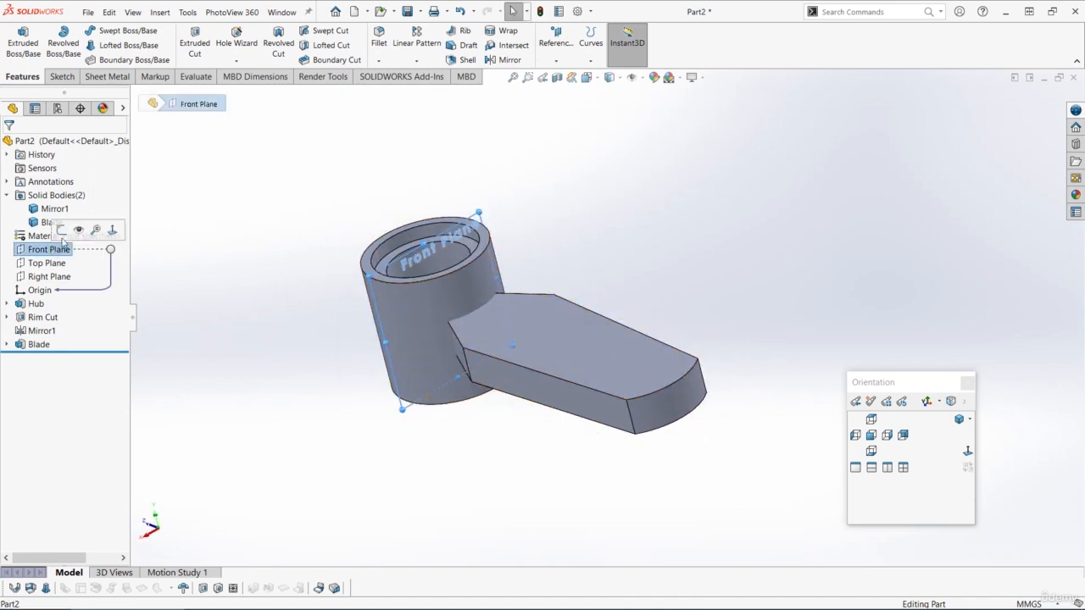
pyautogui.click(69, 234)
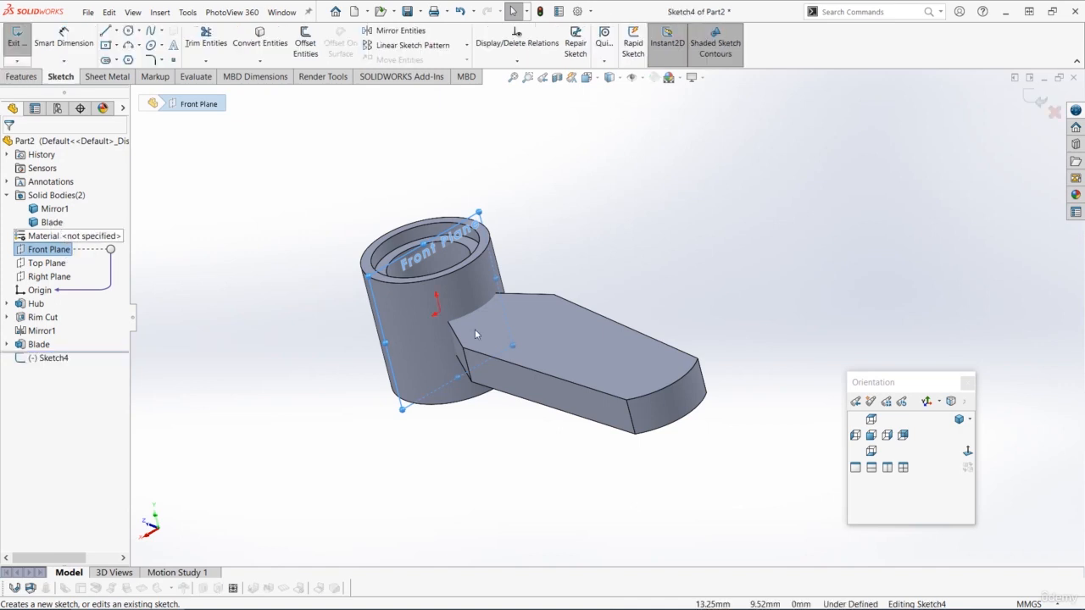
pyautogui.click(967, 452)
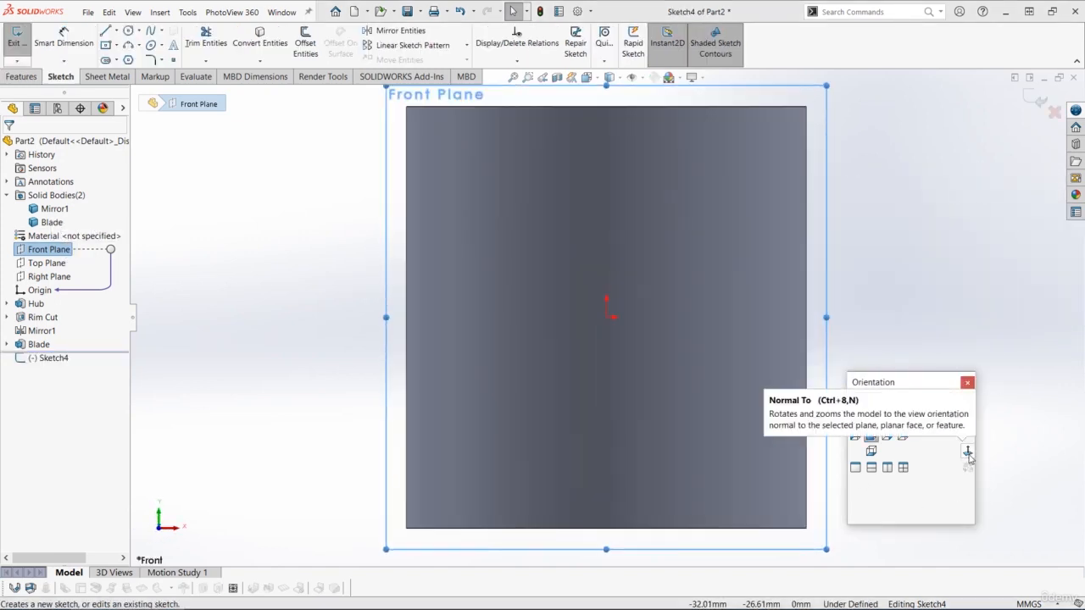
# Sketch a horizontal line about 6.7 mm long across the full width of the blade's upper edge
pyautogui.click(967, 453)
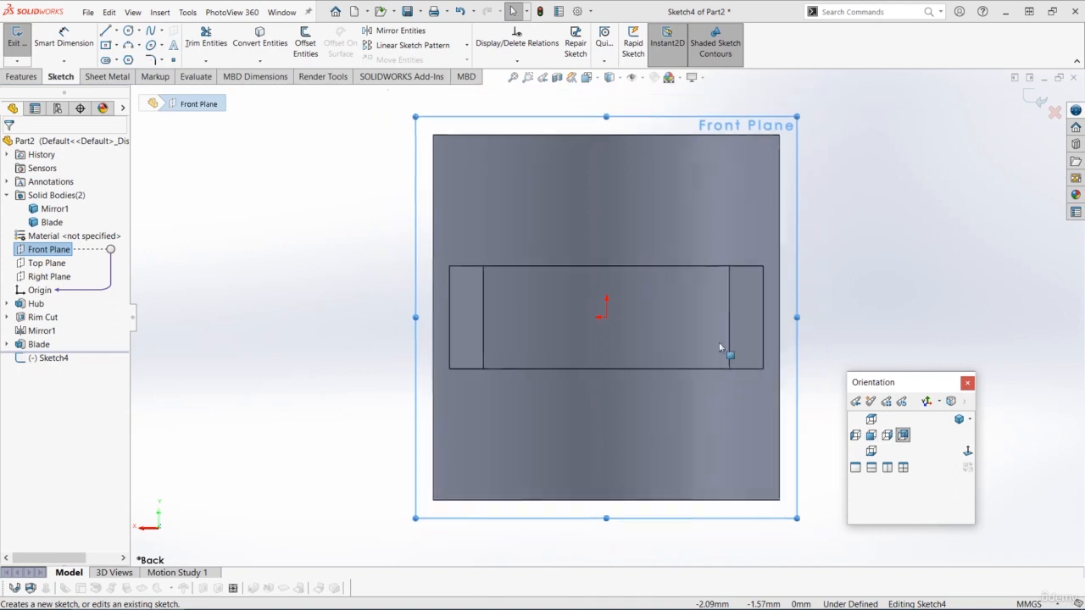
pyautogui.scroll(1, 610, 316)
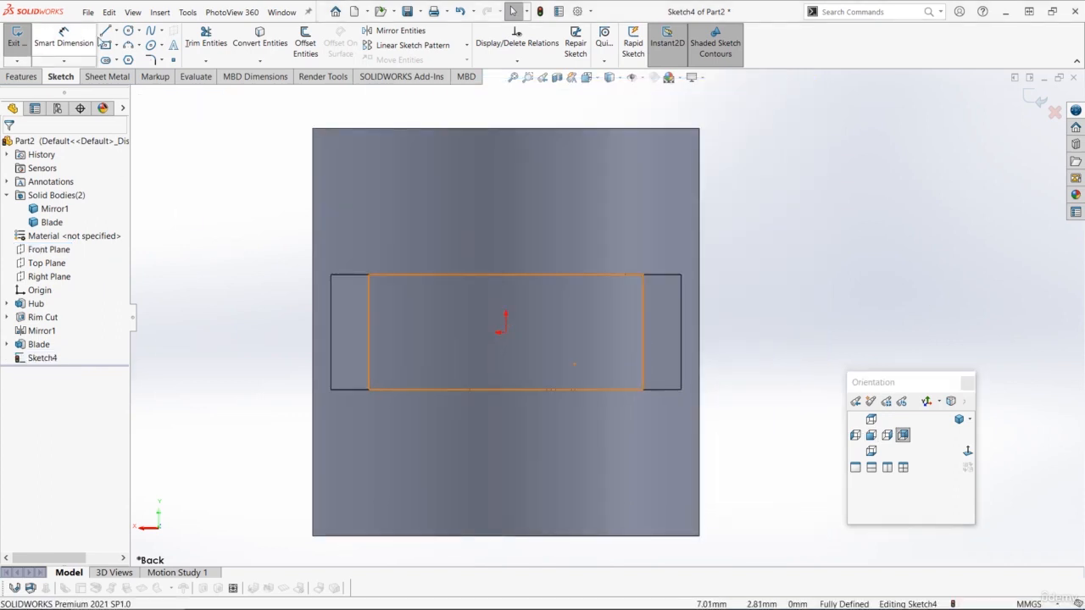
pyautogui.click(105, 31)
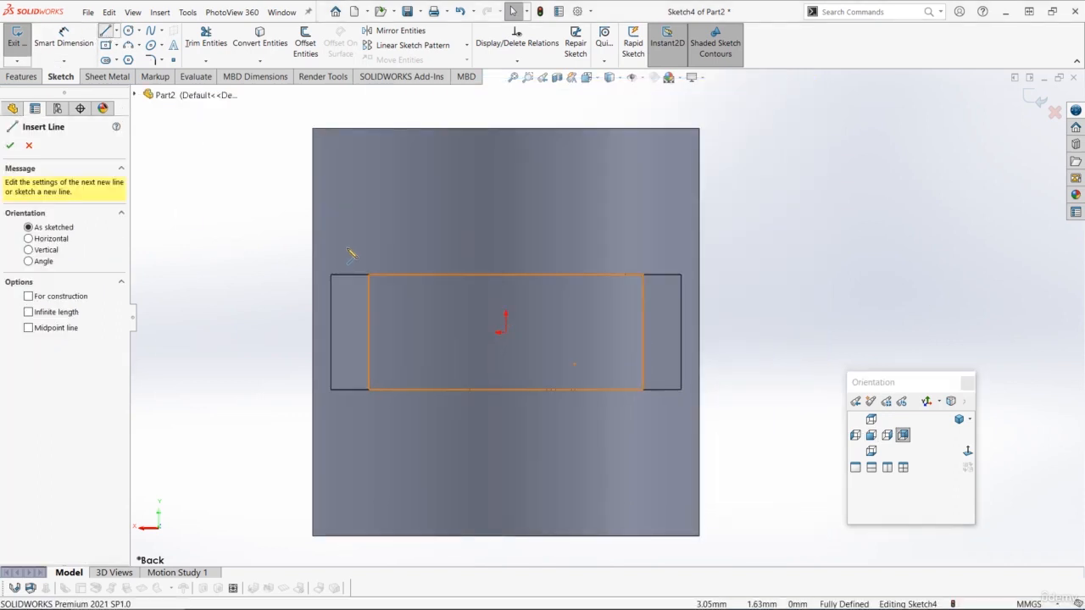
pyautogui.click(348, 275)
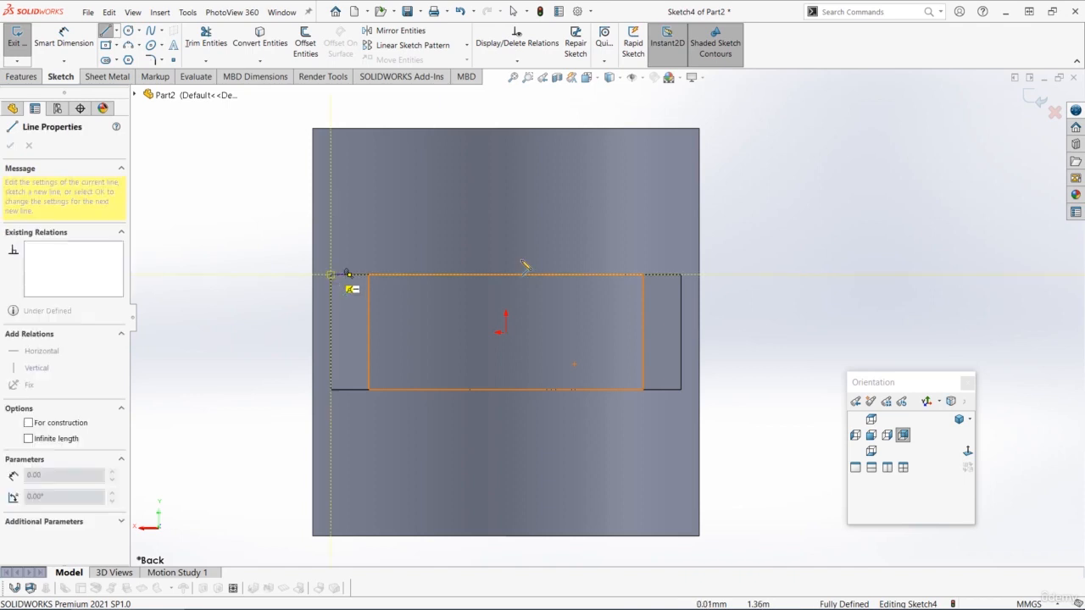
pyautogui.click(696, 285)
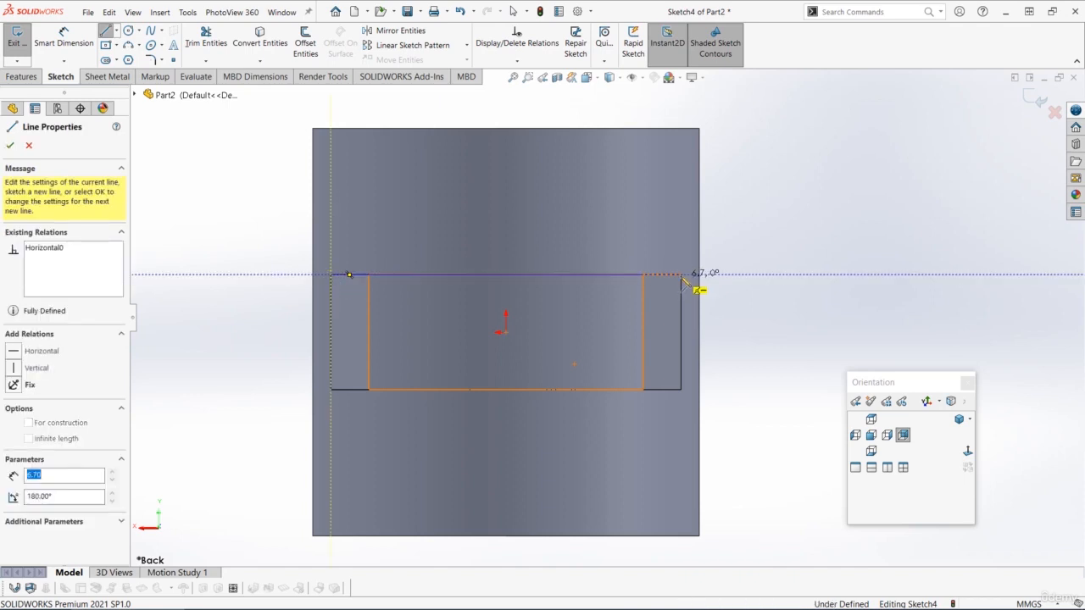
pyautogui.press('Escape')
pyautogui.scroll(-2, 574, 307)
pyautogui.scroll(1, 583, 310)
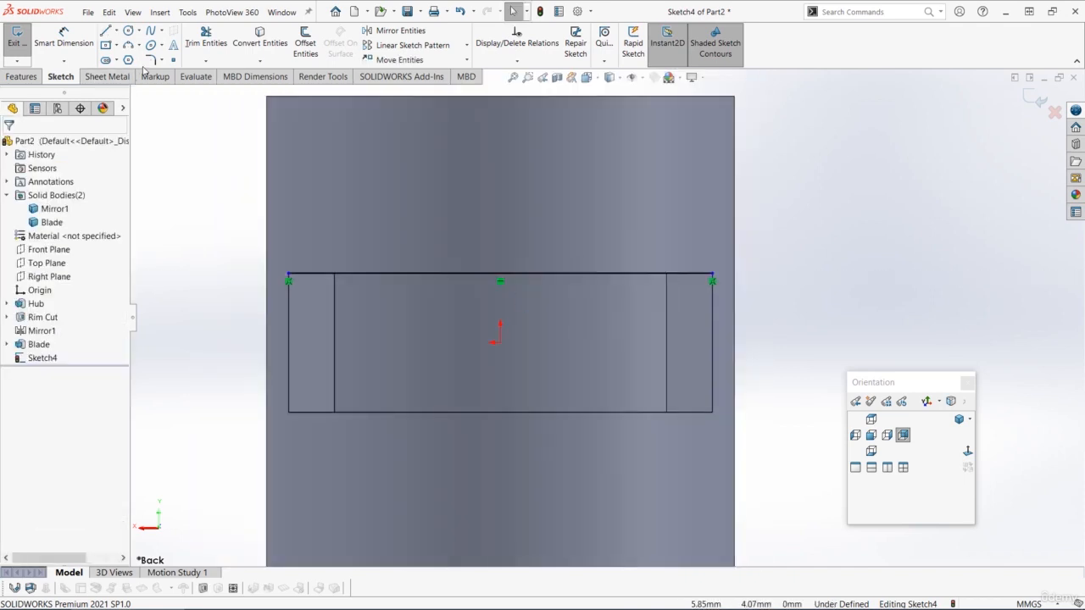
# Sketch a shallow three-point arc bulging upward below the line, spanning between the blade's two outer side edges
pyautogui.click(128, 45)
pyautogui.press('Escape')
pyautogui.click(128, 45)
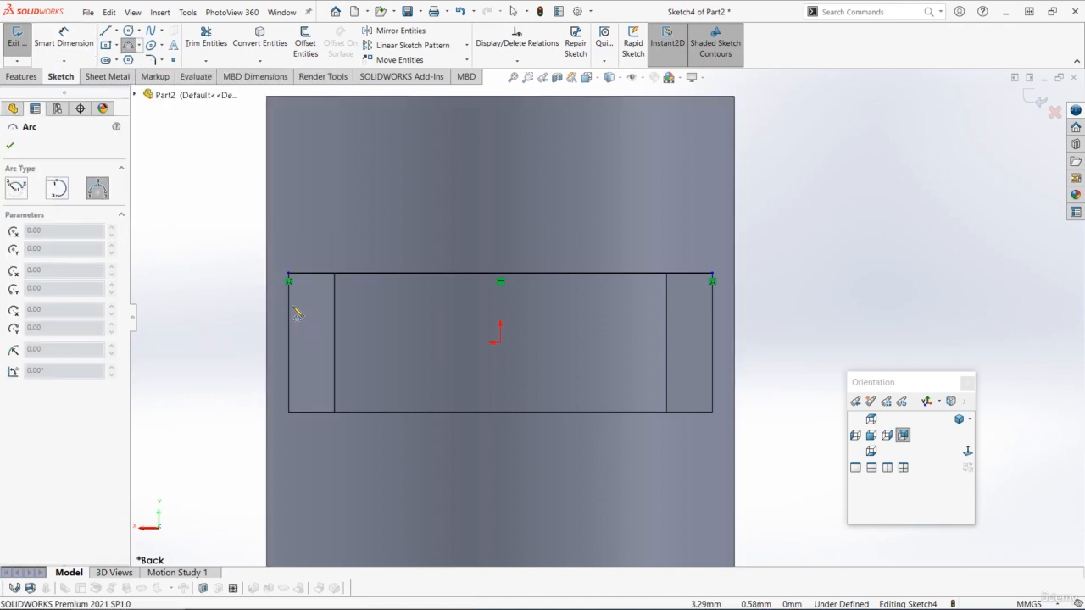
pyautogui.click(290, 310)
pyautogui.click(711, 308)
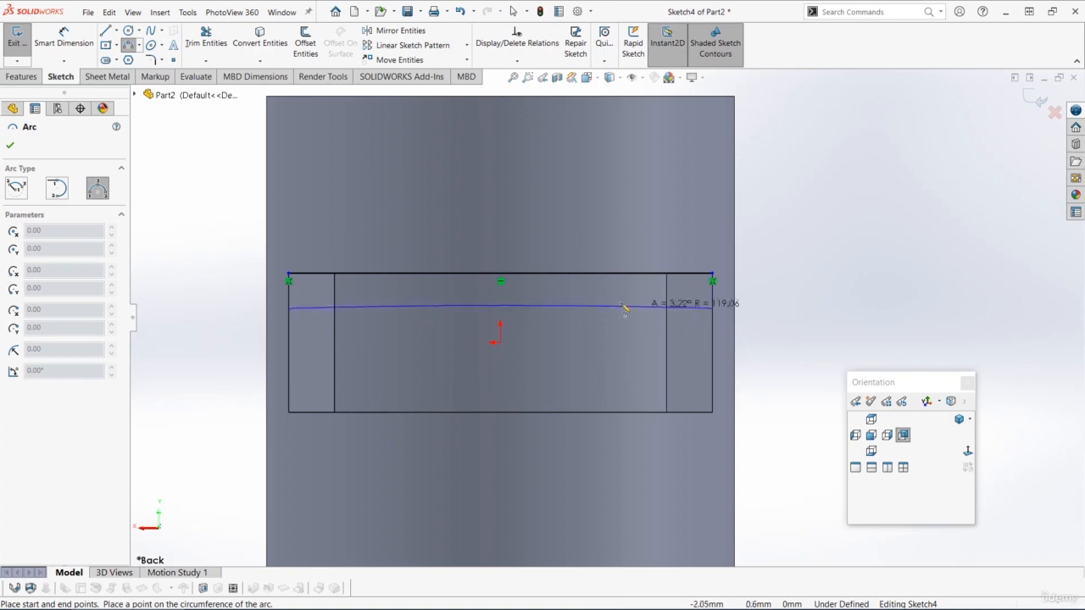
pyautogui.click(525, 286)
pyautogui.press('Escape')
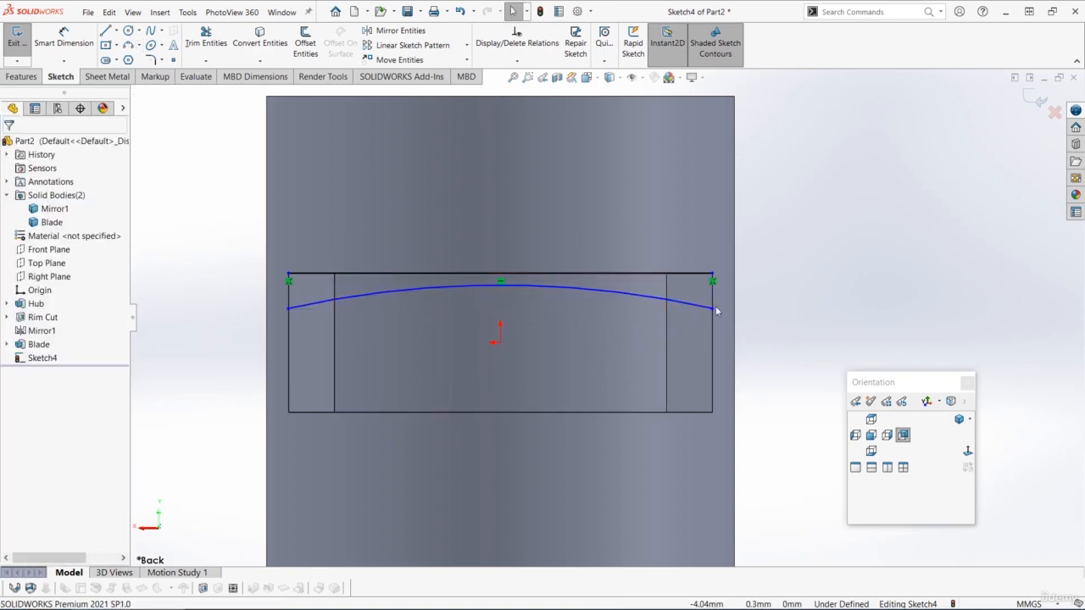
# Add vertical relations between the line's endpoints and the arc's corresponding endpoints on both sides
pyautogui.click(289, 275)
pyautogui.keyDown('ctrl'); pyautogui.click(289, 307); pyautogui.keyUp('ctrl')
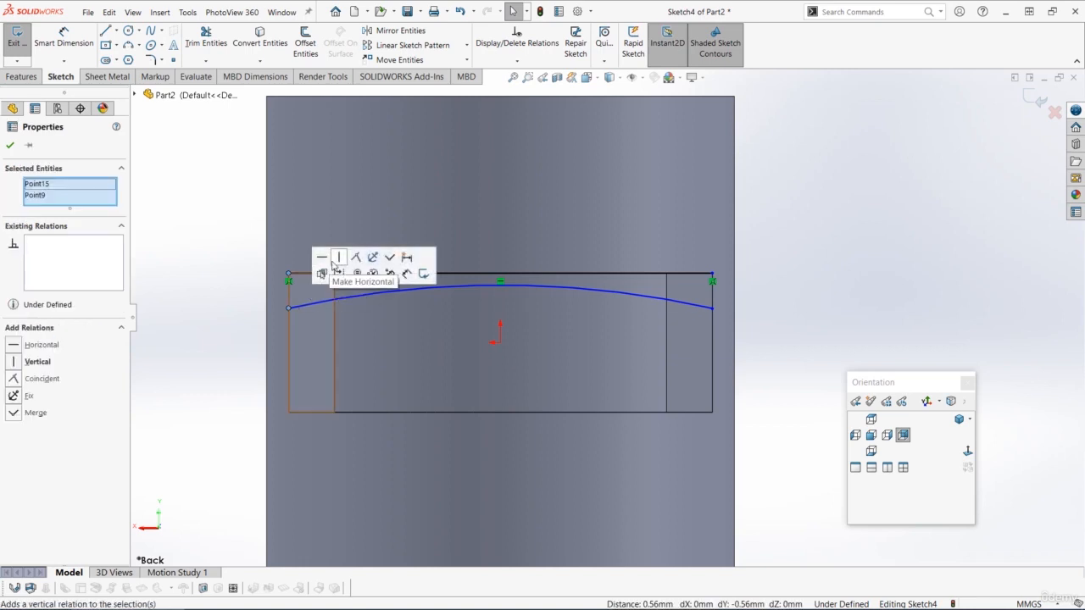
pyautogui.click(339, 258)
pyautogui.press('Escape')
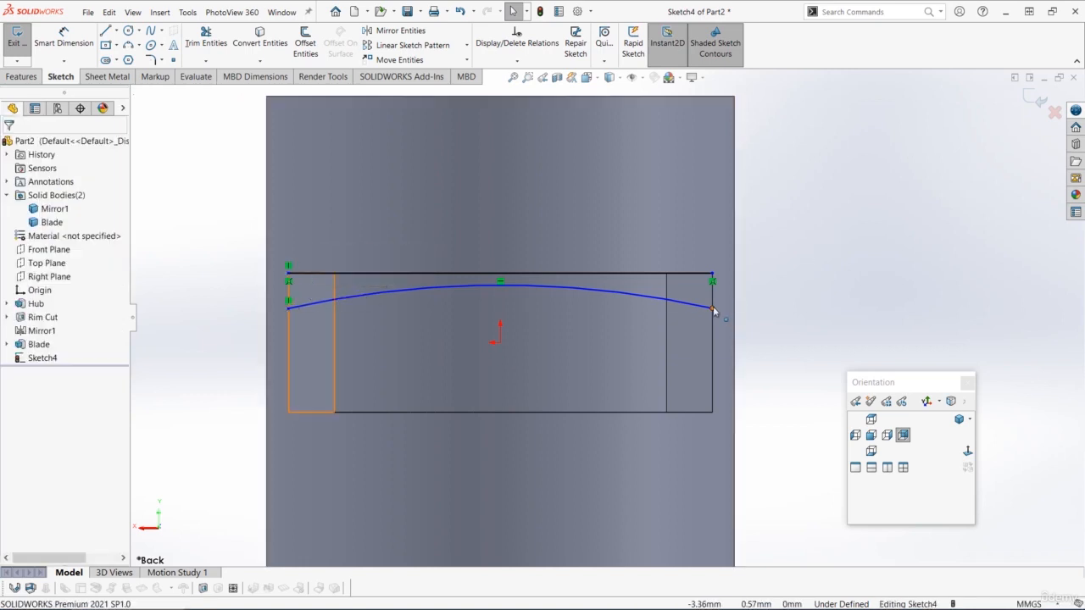
pyautogui.click(711, 275)
pyautogui.keyDown('ctrl'); pyautogui.click(711, 308); pyautogui.keyUp('ctrl')
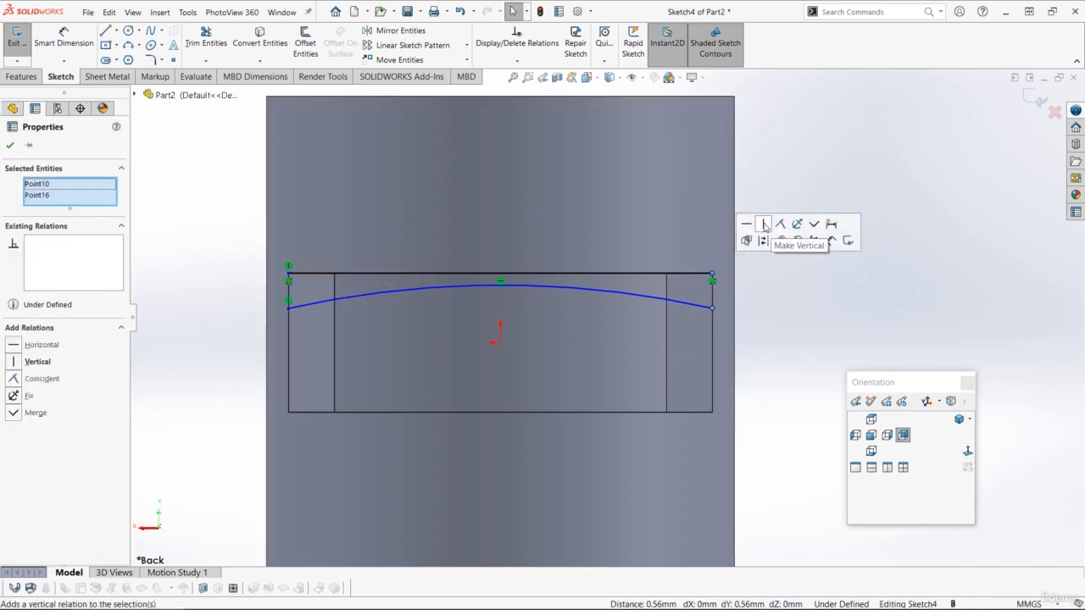
pyautogui.click(778, 239)
pyautogui.press('Escape')
# Make the arc tangent to the horizontal line
pyautogui.click(594, 288)
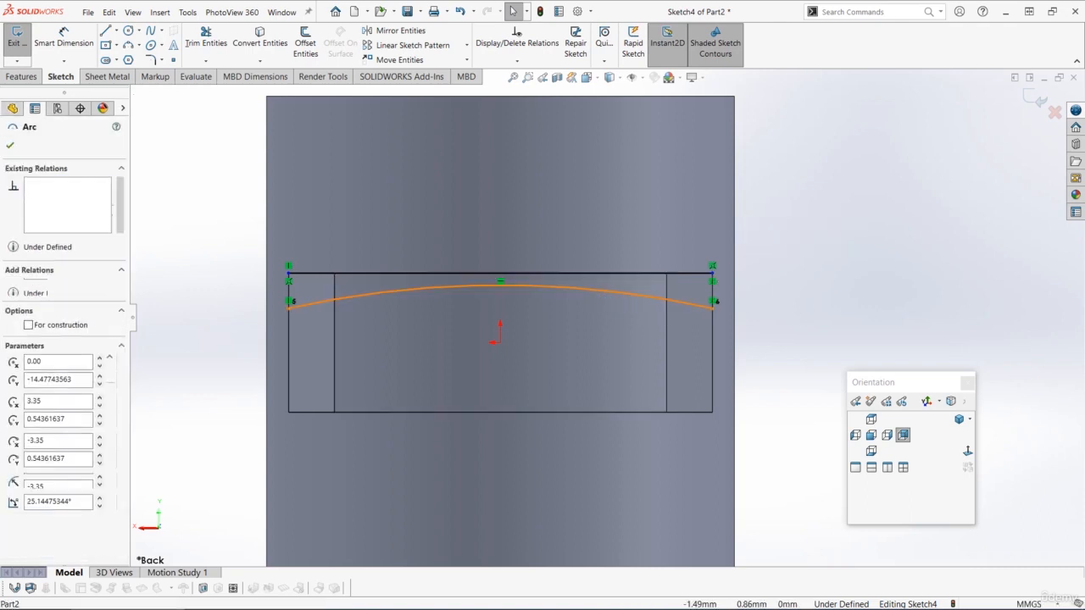
pyautogui.keyDown('ctrl'); pyautogui.click(565, 272); pyautogui.keyUp('ctrl')
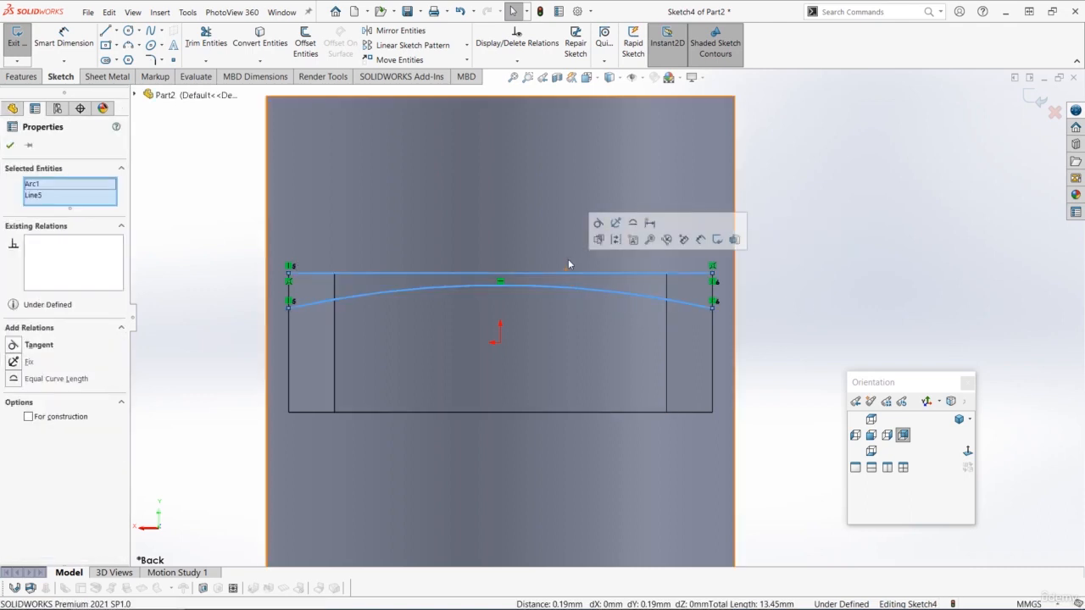
pyautogui.click(598, 222)
pyautogui.click(833, 252)
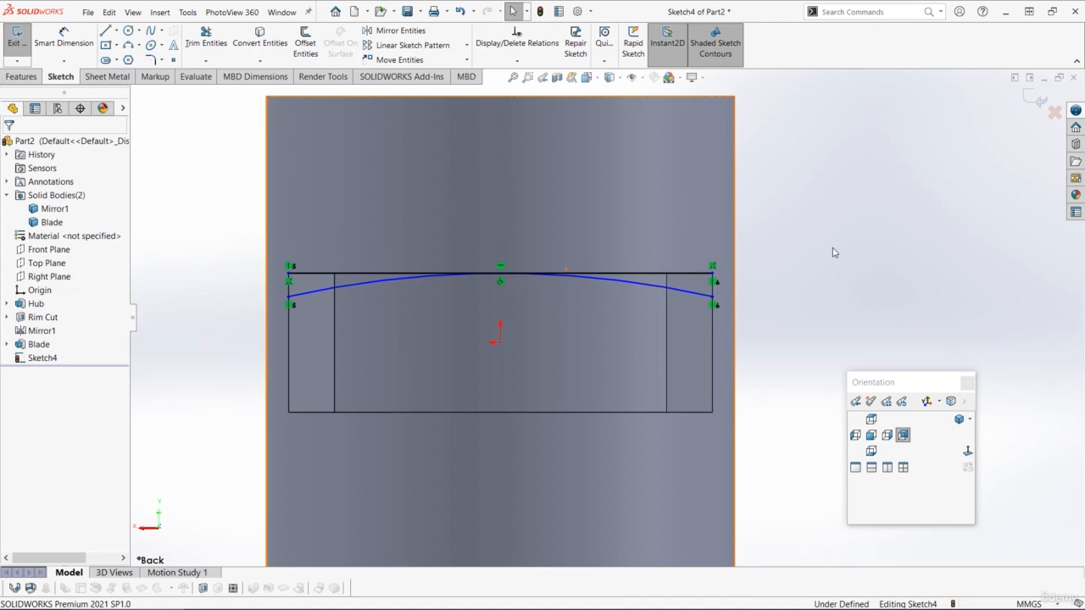
# Dimension the vertical distance between the left ends of the line and arc as 0.5 mm
pyautogui.click(63, 38)
pyautogui.click(291, 302)
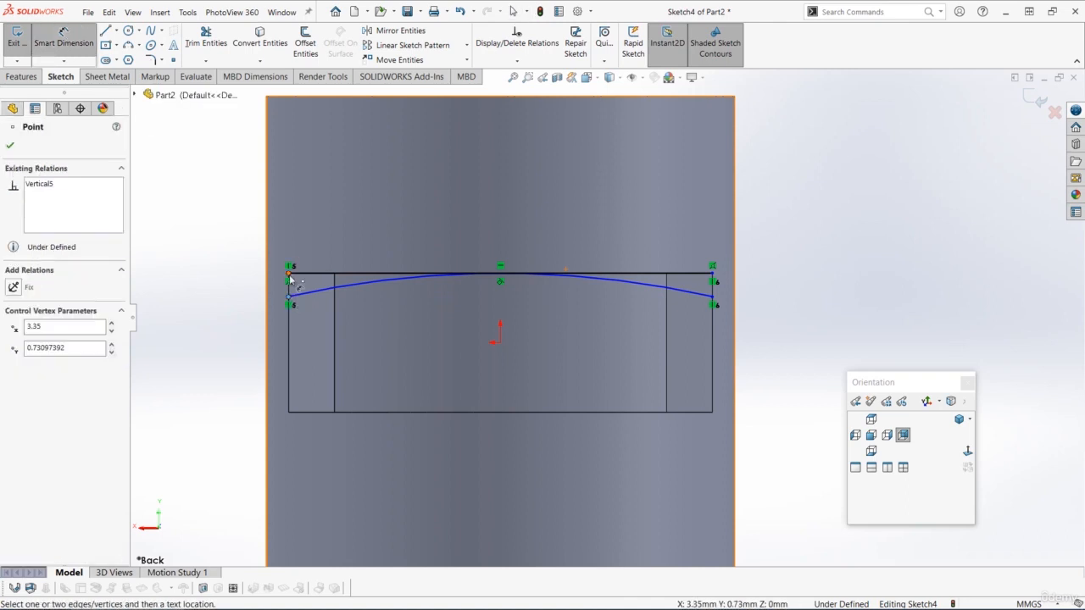
pyautogui.click(289, 272)
pyautogui.click(203, 241)
pyautogui.write('0.5')
pyautogui.press('Return')
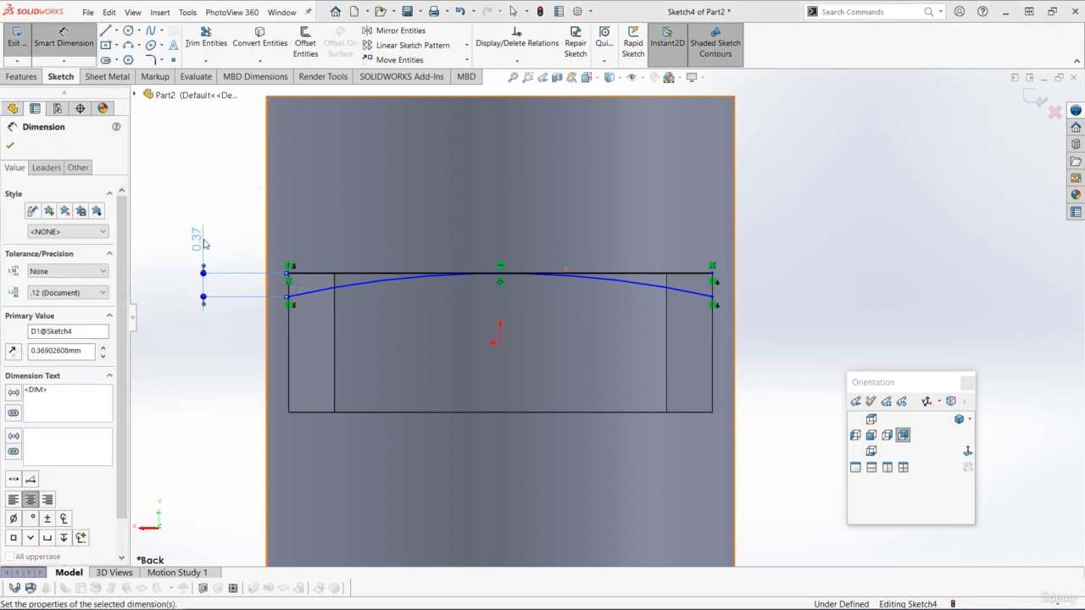
# Test the profile's loose right end by pulling it outward from the blade
pyautogui.scroll(2, 683, 336)
pyautogui.moveTo(683, 331); pyautogui.dragTo(679, 341, button='middle')
pyautogui.scroll(-1, 679, 338)
pyautogui.moveTo(555, 305); pyautogui.dragTo(478, 252, button='middle')
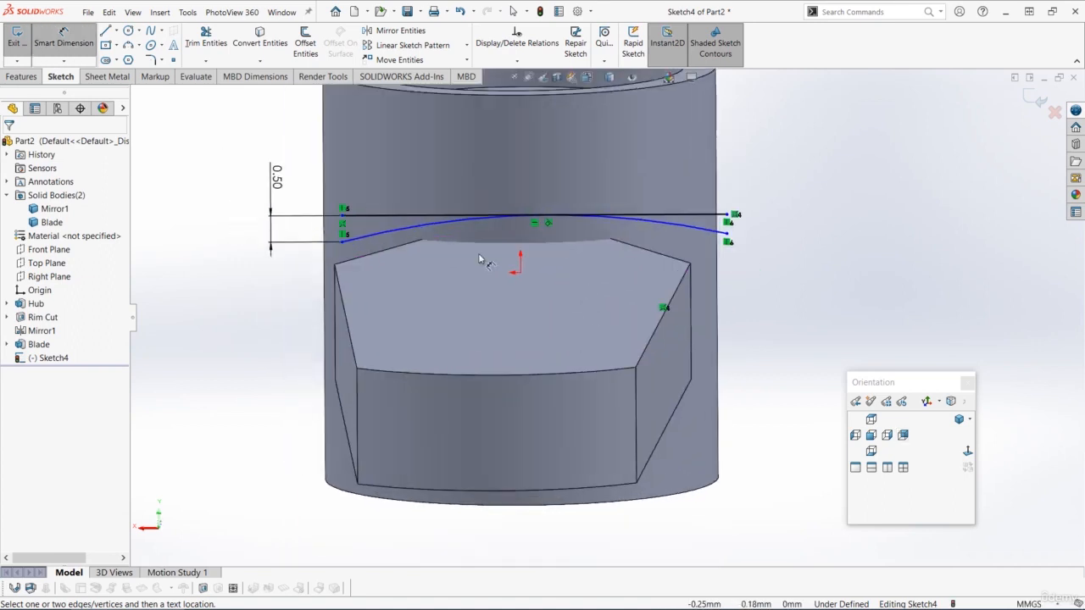
pyautogui.click(726, 231)
pyautogui.press('Escape')
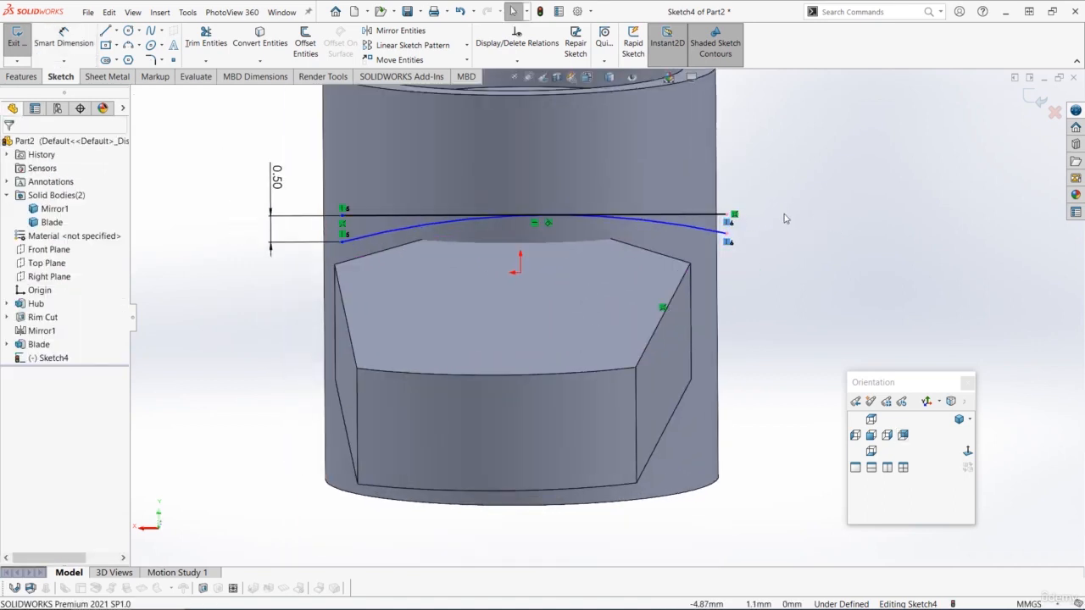
pyautogui.moveTo(727, 237); pyautogui.dragTo(746, 241)
# Make the line's right endpoint coincident with the blade's vertical side edge
pyautogui.click(744, 216)
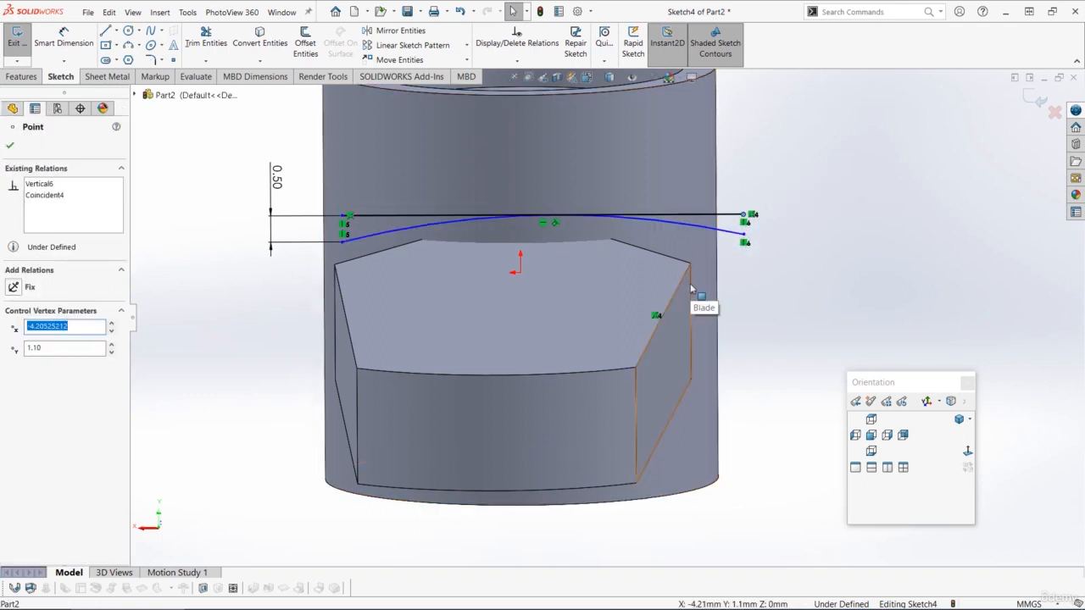
pyautogui.moveTo(698, 290); pyautogui.dragTo(745, 310, button='middle')
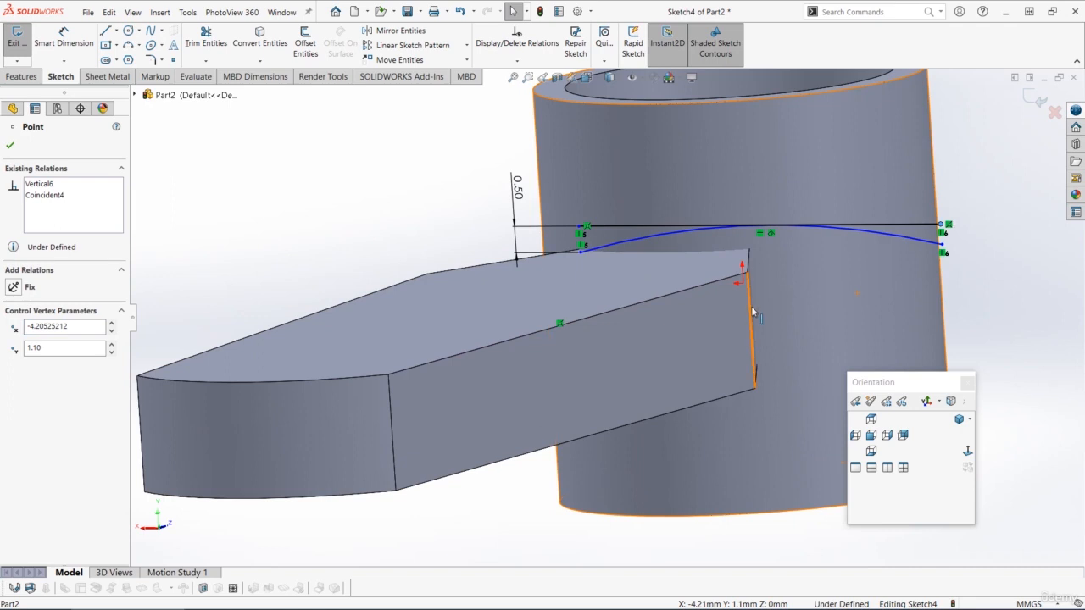
pyautogui.keyDown('ctrl'); pyautogui.click(751, 308); pyautogui.keyUp('ctrl')
pyautogui.click(805, 260)
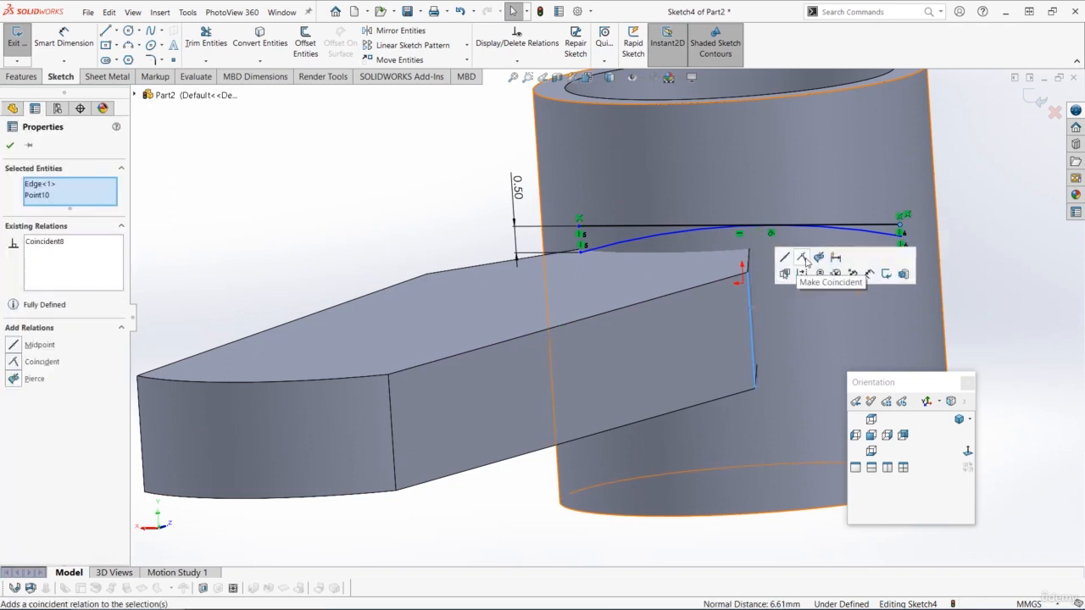
pyautogui.click(980, 172)
# Make the line's left endpoint coincident with the vertical edge on the blade's opposite side
pyautogui.scroll(1, 840, 246)
pyautogui.moveTo(841, 245)
pyautogui.mouseDown(button='middle')
pyautogui.moveTo(813, 252)
pyautogui.moveTo(847, 257)
pyautogui.mouseUp(button='middle')
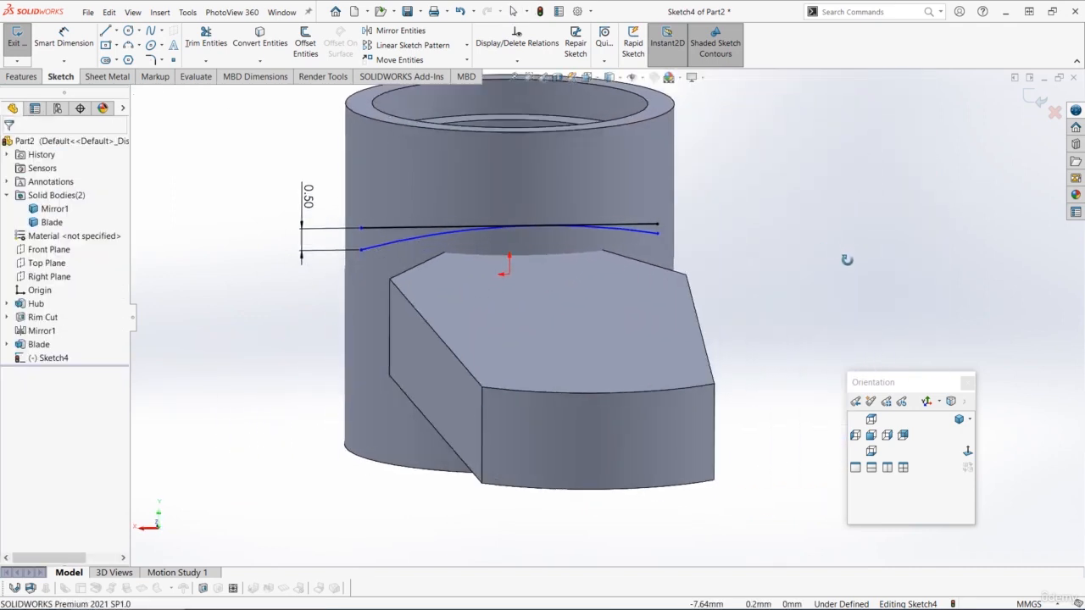
pyautogui.click(362, 227)
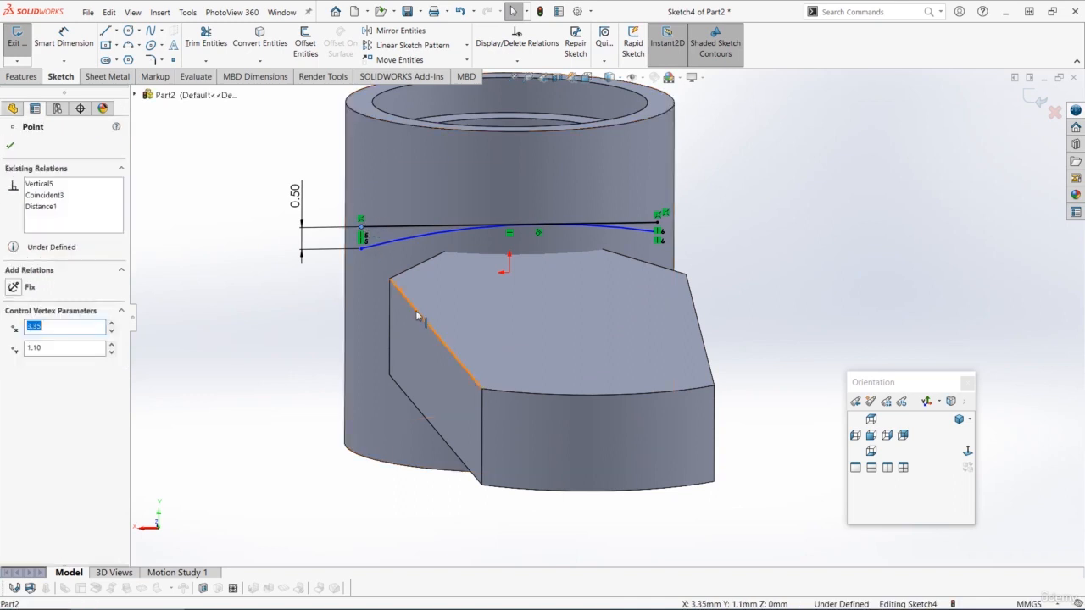
pyautogui.moveTo(392, 316); pyautogui.dragTo(411, 339, button='middle')
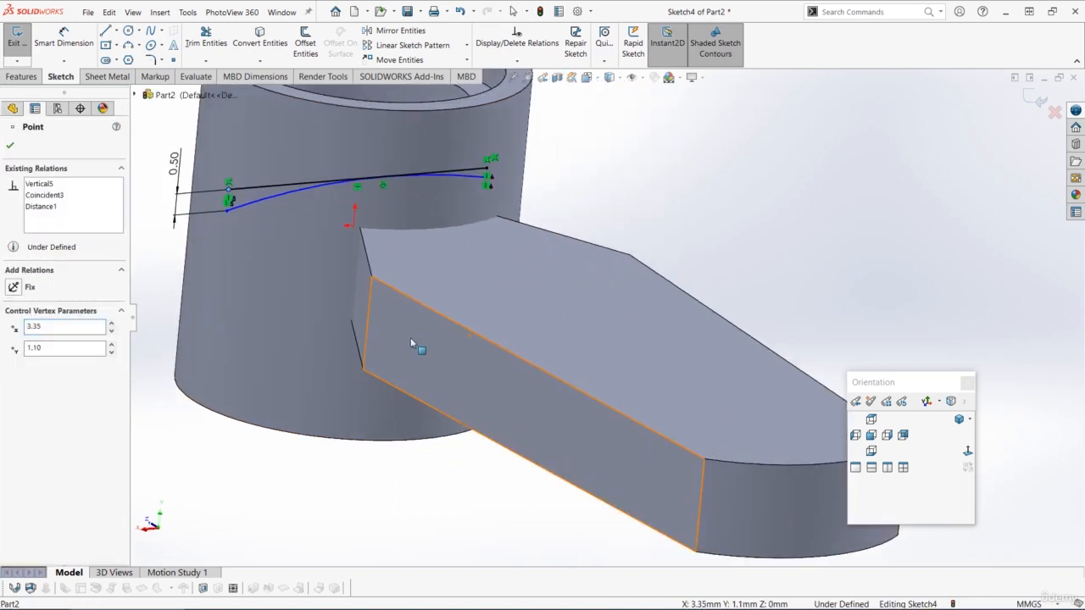
pyautogui.keyDown('ctrl'); pyautogui.click(370, 309); pyautogui.keyUp('ctrl')
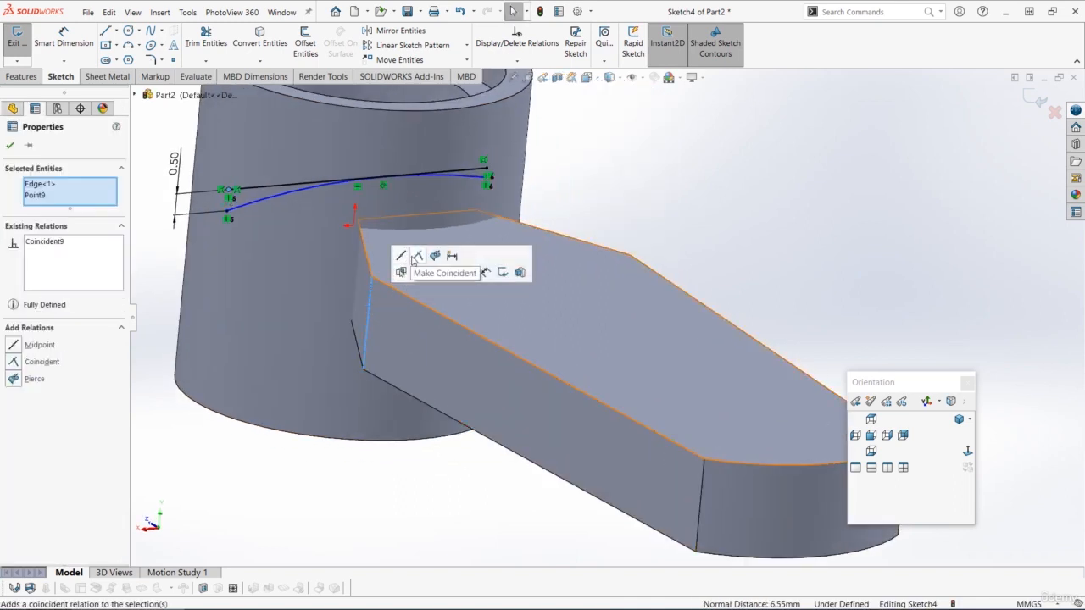
pyautogui.click(415, 257)
pyautogui.click(870, 435)
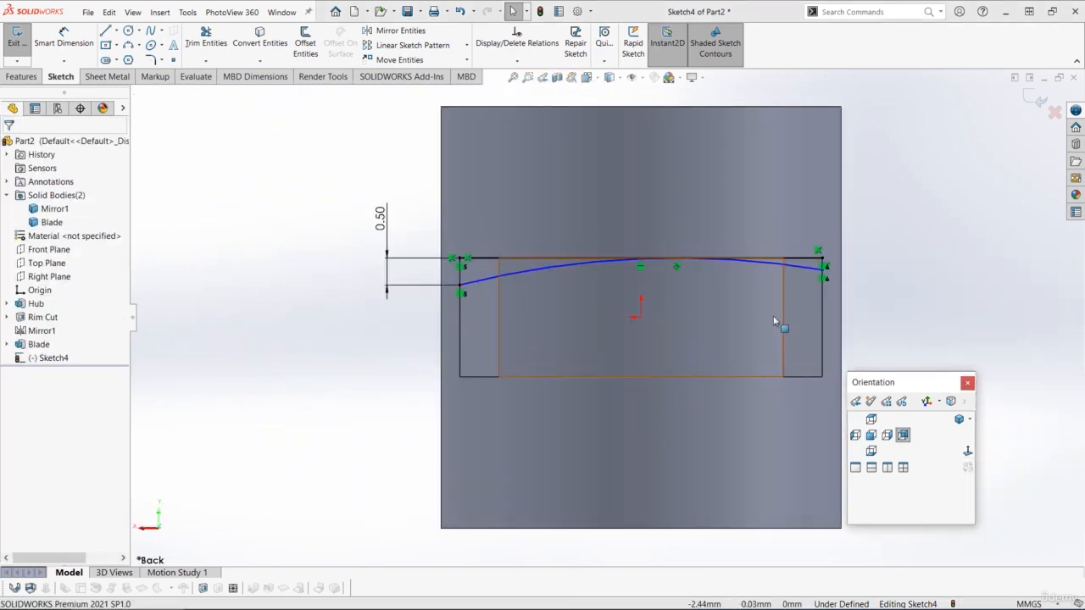
# Add a horizontal relation between the arc's two endpoints to level them
pyautogui.scroll(-1, 800, 312)
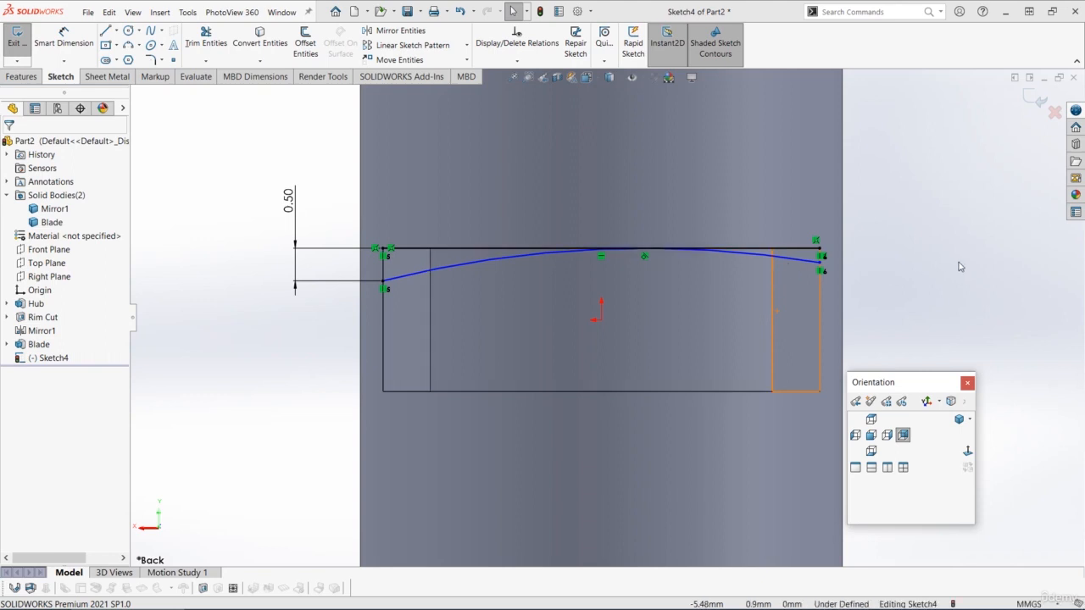
pyautogui.click(384, 280)
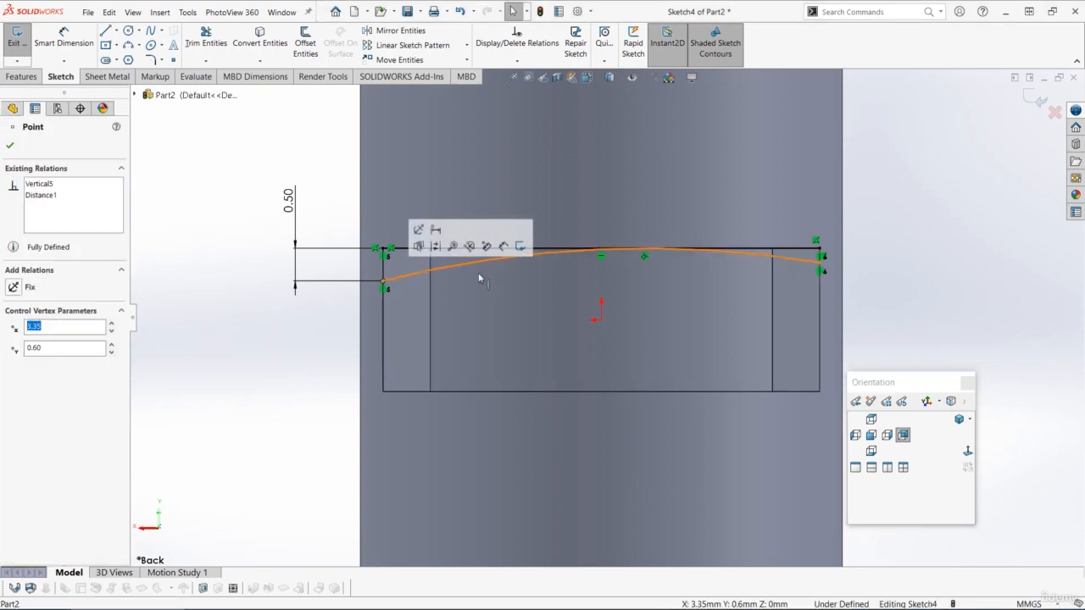
pyautogui.keyDown('ctrl'); pyautogui.click(820, 263); pyautogui.keyUp('ctrl')
pyautogui.click(855, 214)
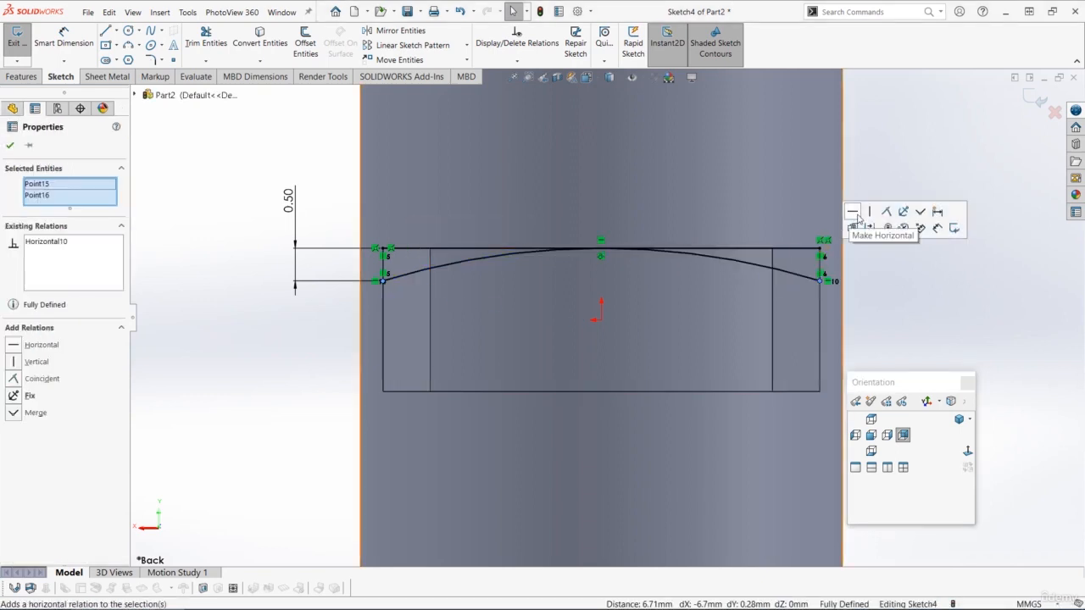
pyautogui.click(958, 308)
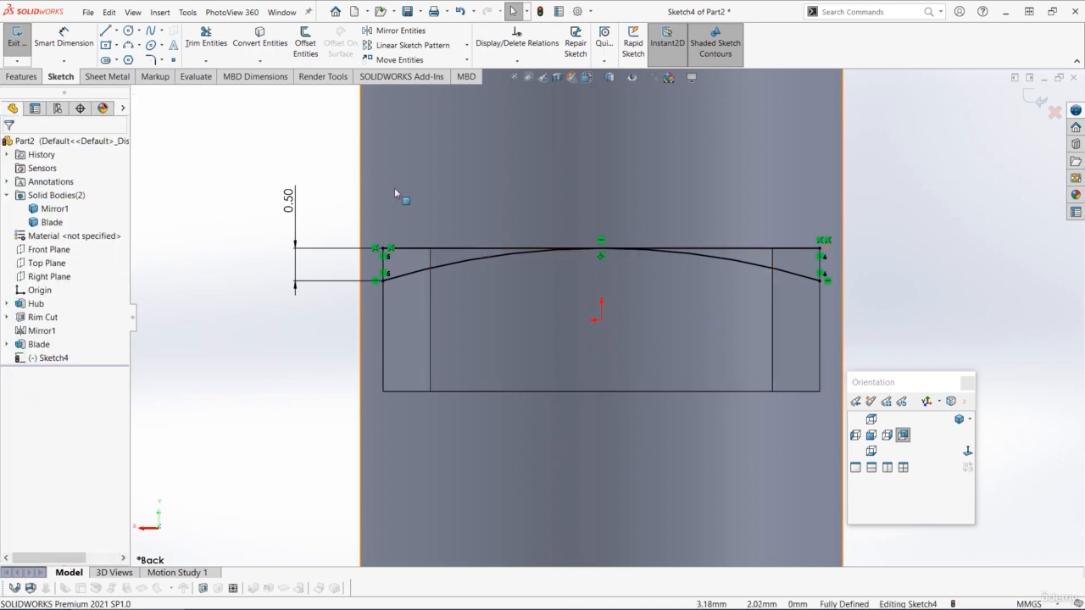
# Close the profile with vertical lines joining the arc's ends to the horizontal line's ends on both sides
pyautogui.click(105, 31)
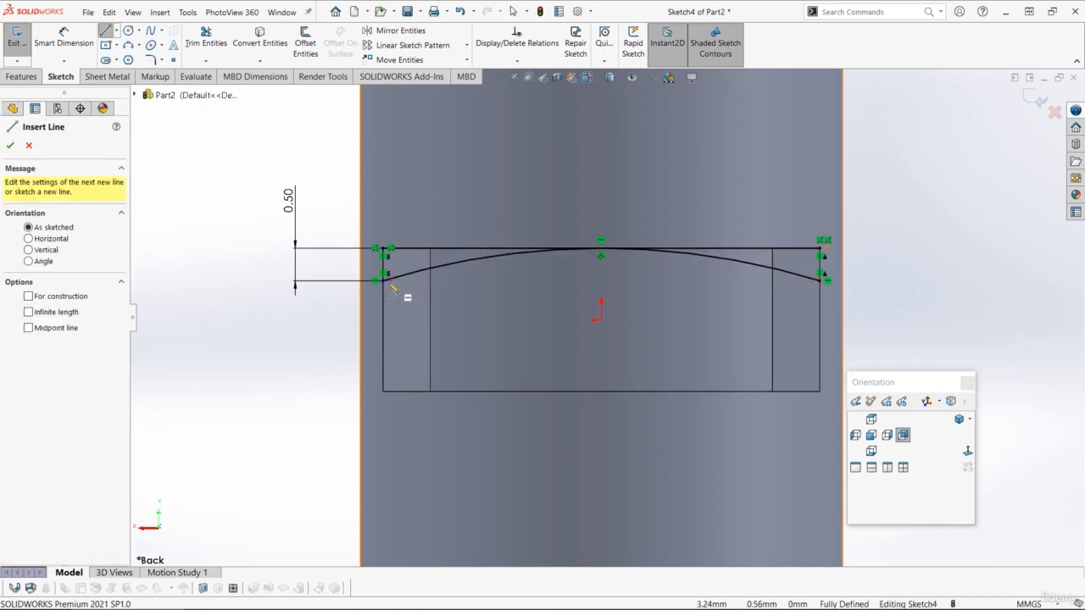
pyautogui.moveTo(384, 280); pyautogui.dragTo(383, 249)
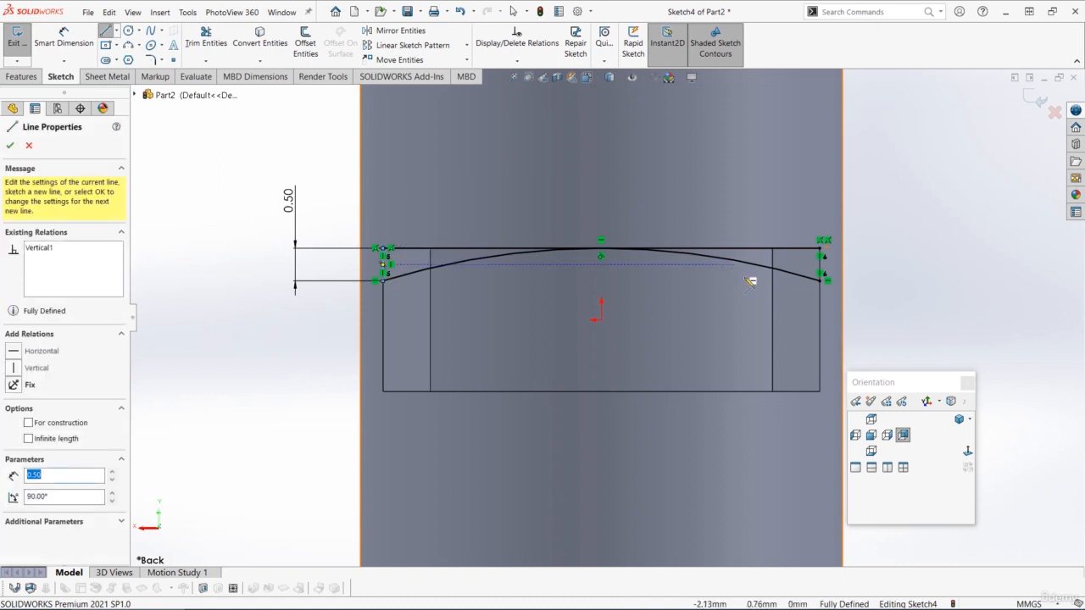
pyautogui.moveTo(820, 282); pyautogui.dragTo(821, 251)
pyautogui.press('f')
pyautogui.press('Escape')
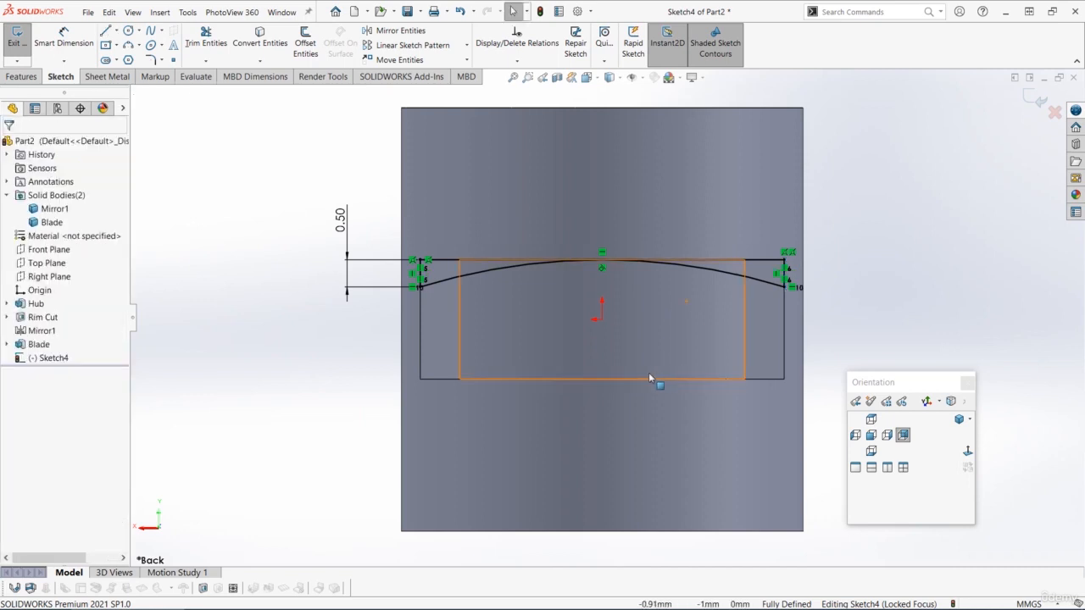
# Draw a horizontal centerline about 2.5 mm long from the origin and mirror the whole arc-topped profile about it
pyautogui.click(117, 31)
pyautogui.click(136, 58)
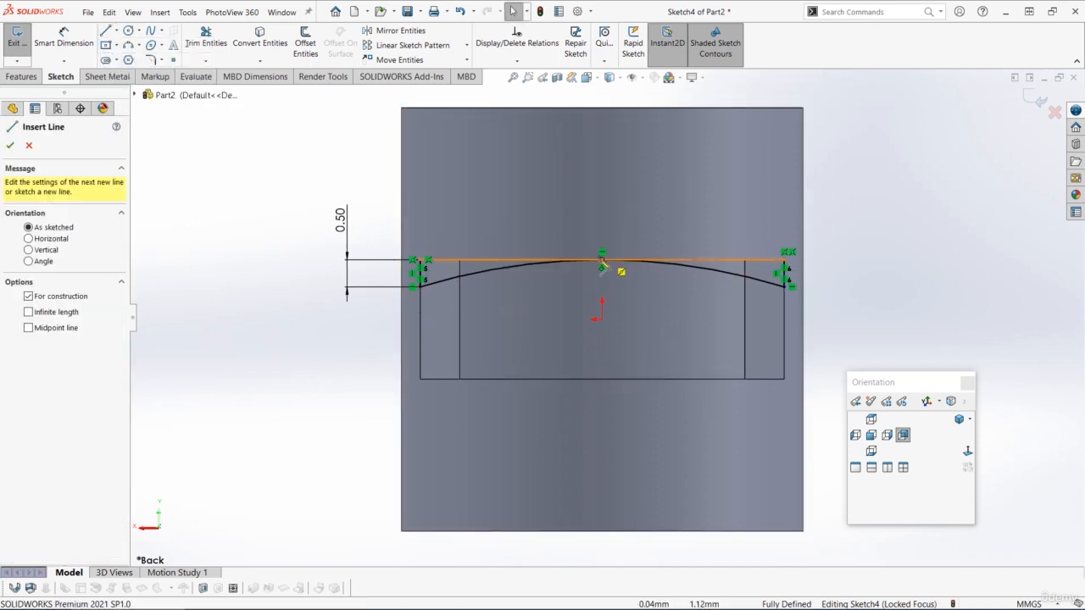
pyautogui.click(601, 320)
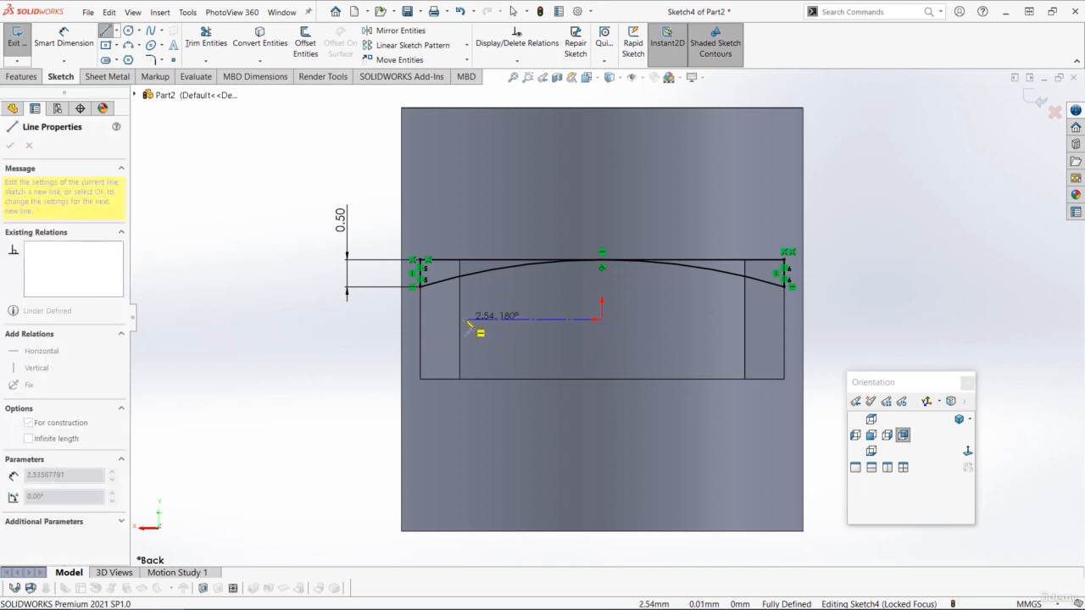
pyautogui.click(465, 319)
pyautogui.press('Escape')
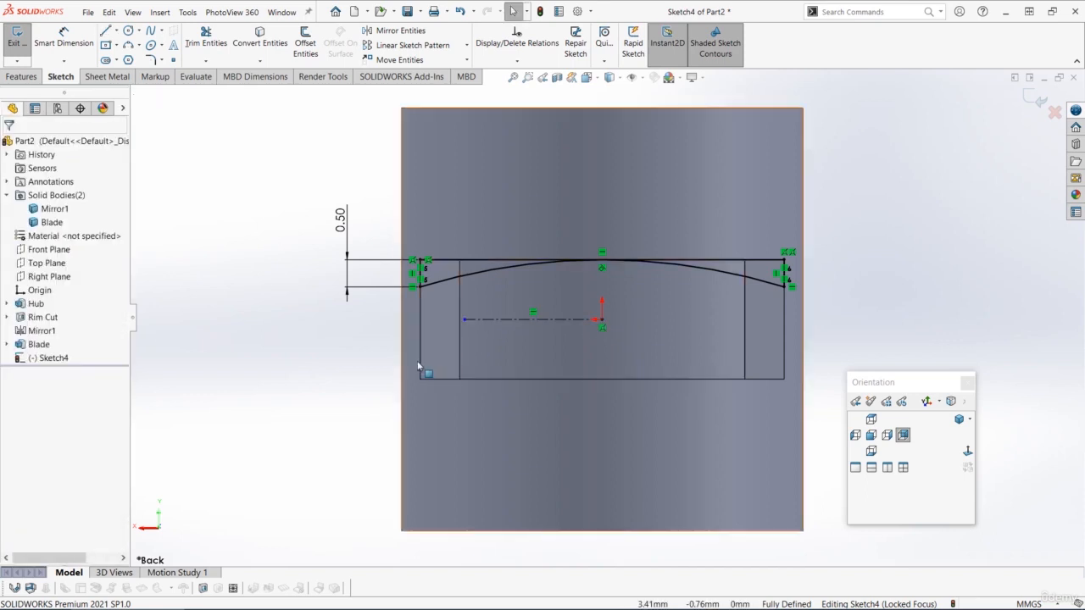
pyautogui.hotkey('ctrl', 'a')
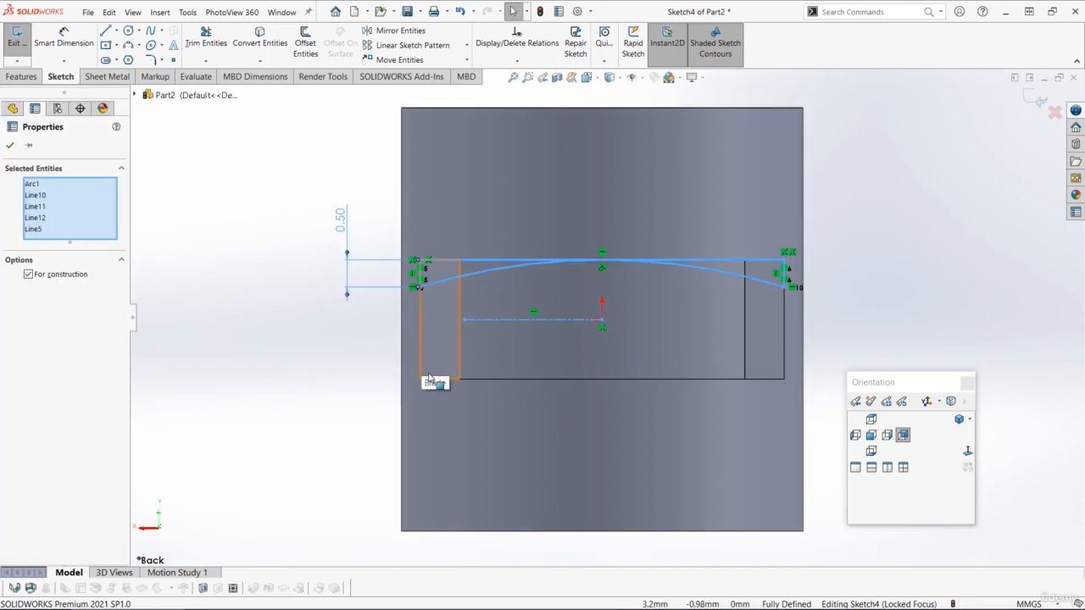
pyautogui.click(382, 34)
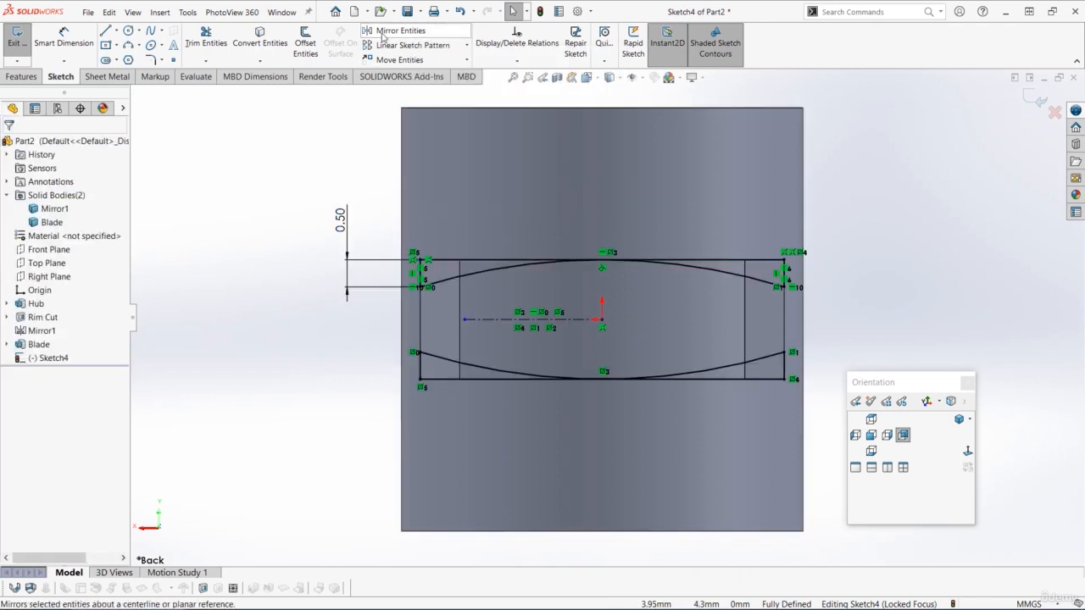
# Start an extruded cut and choose the four sketch regions between the two arcs and their straight outer lines as contours
pyautogui.scroll(1, 605, 324)
pyautogui.moveTo(605, 323); pyautogui.dragTo(536, 262, button='middle')
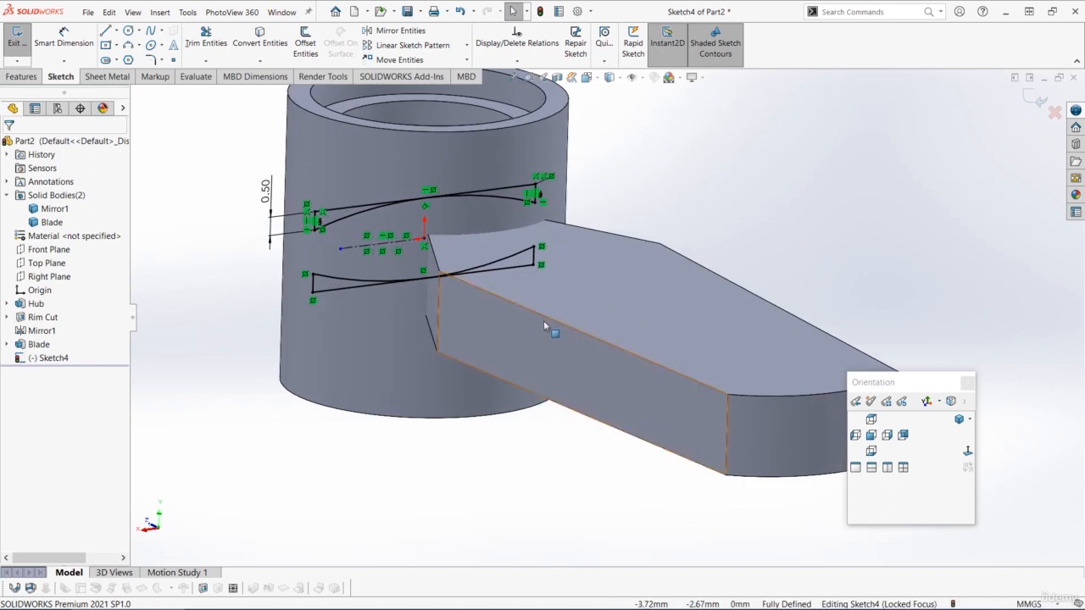
pyautogui.click(22, 77)
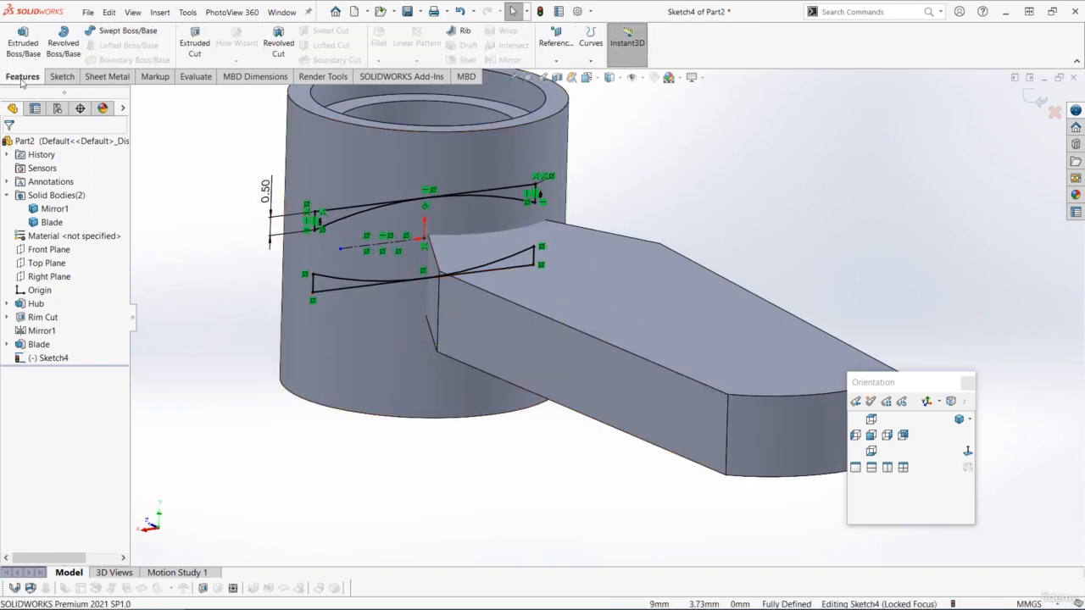
pyautogui.click(203, 40)
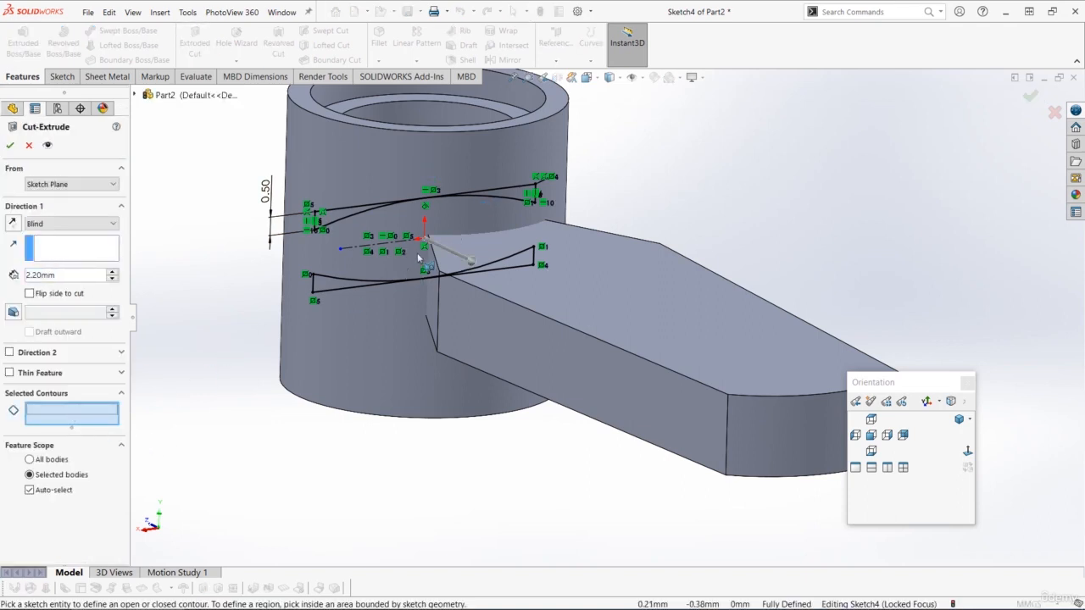
pyautogui.scroll(-2, 373, 246)
pyautogui.click(315, 211)
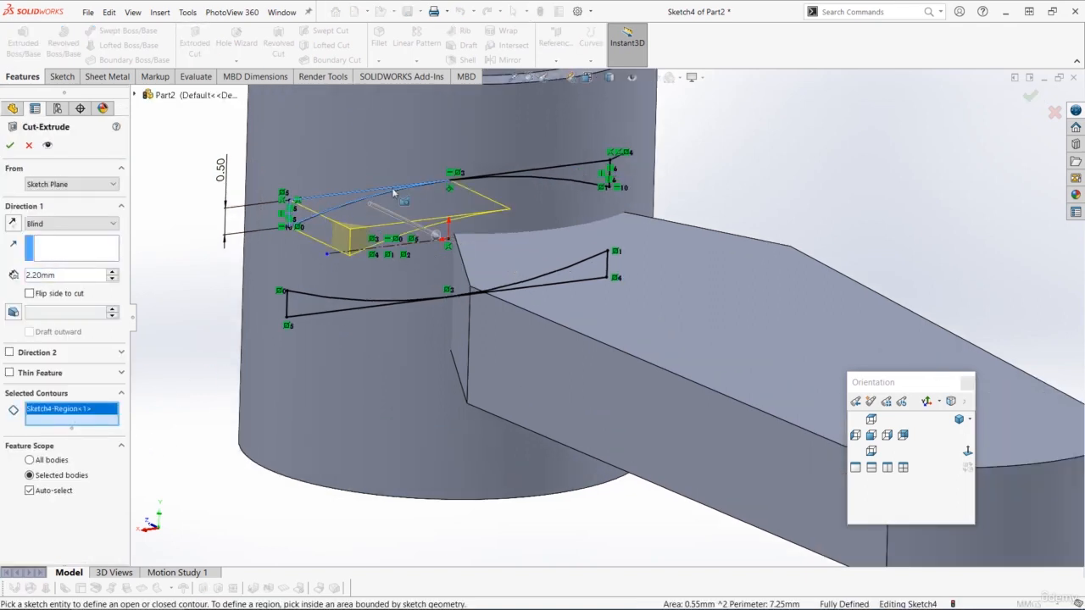
pyautogui.click(593, 178)
pyautogui.click(595, 277)
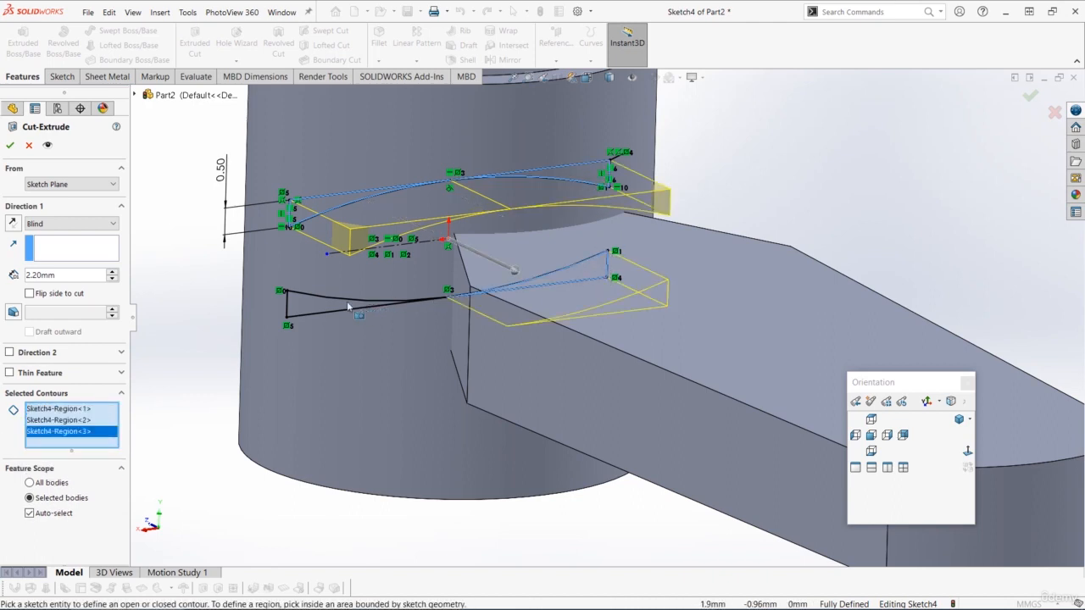
pyautogui.click(315, 312)
# Make the cut Through All, limit its feature scope to the Blade body without auto-selection, and complete it
pyautogui.click(50, 227)
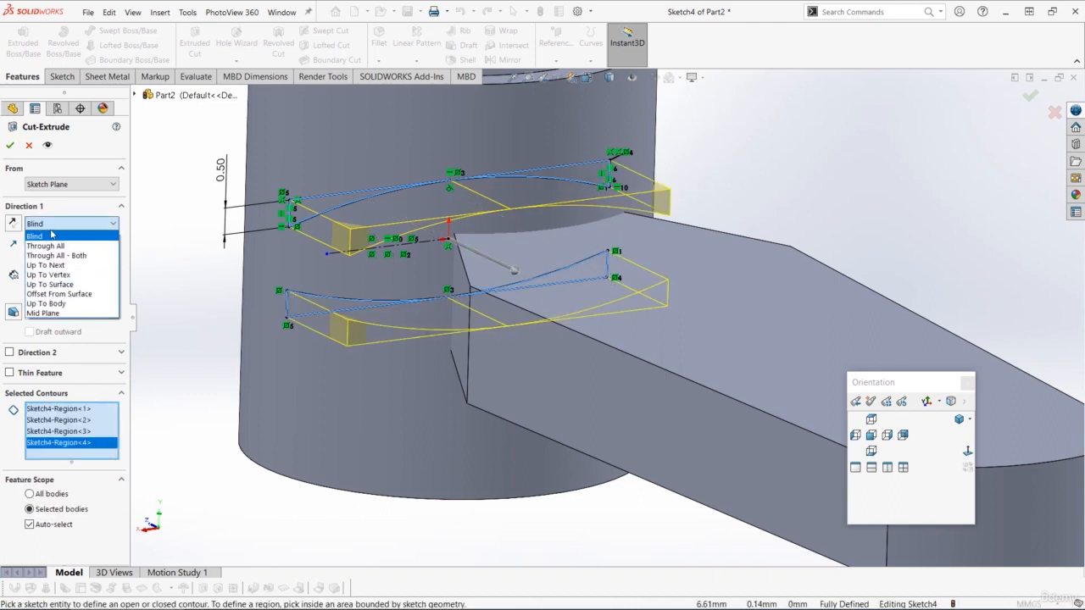
pyautogui.click(56, 242)
pyautogui.scroll(5, 655, 305)
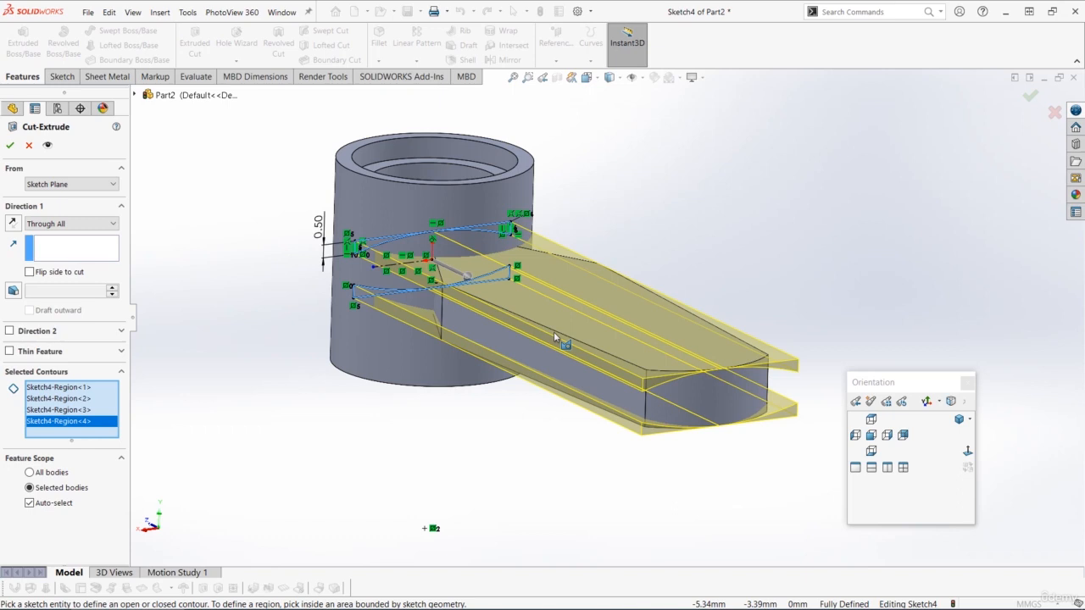
pyautogui.click(29, 503)
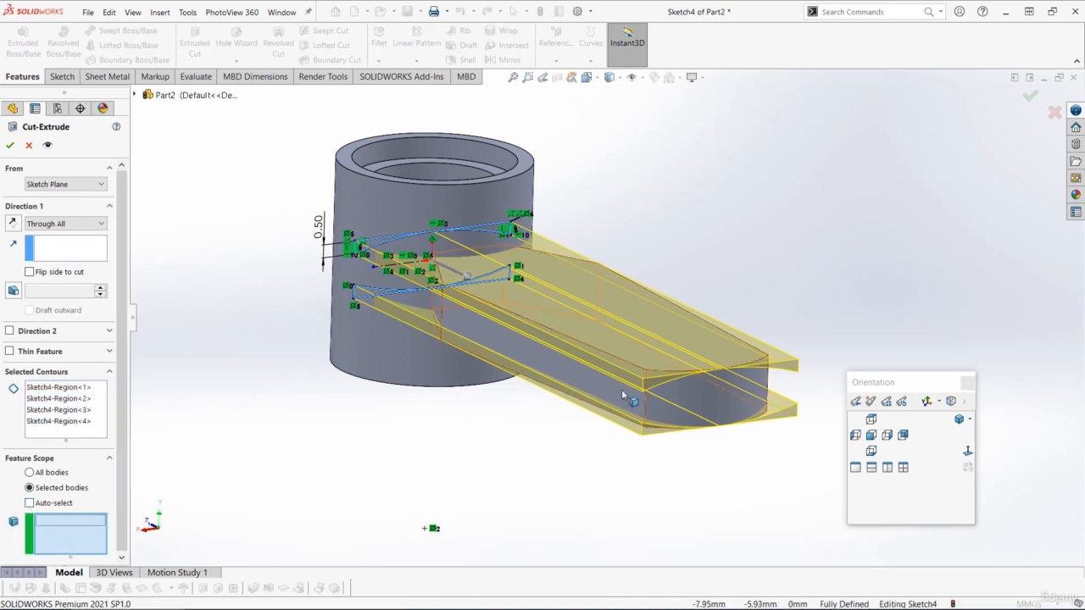
pyautogui.click(674, 400)
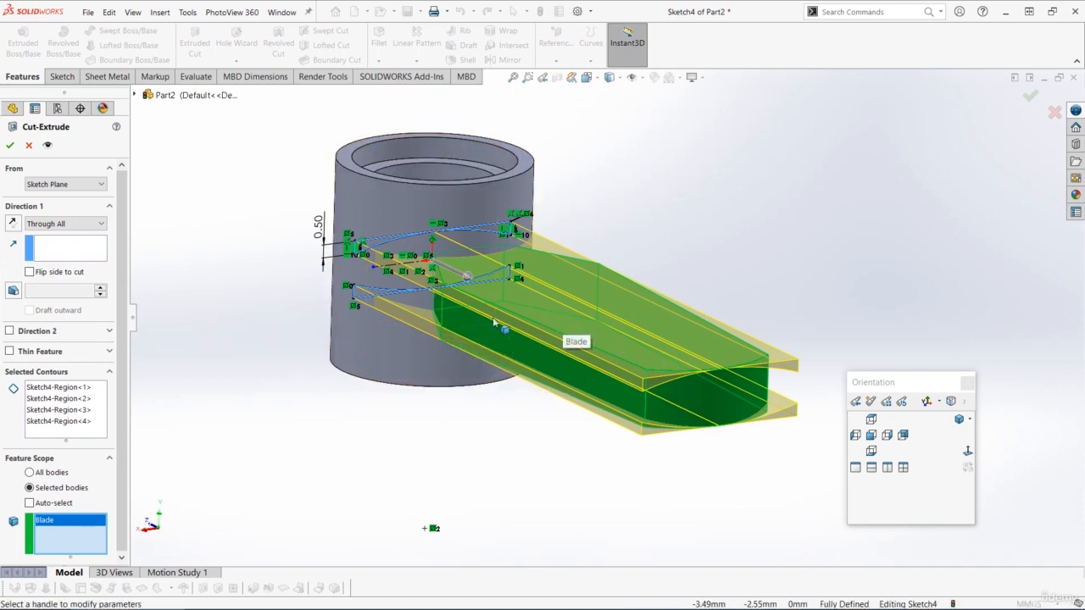
pyautogui.click(10, 146)
# Rename the new extruded cut feature as Blade Curve
pyautogui.moveTo(584, 291); pyautogui.dragTo(519, 400, button='middle')
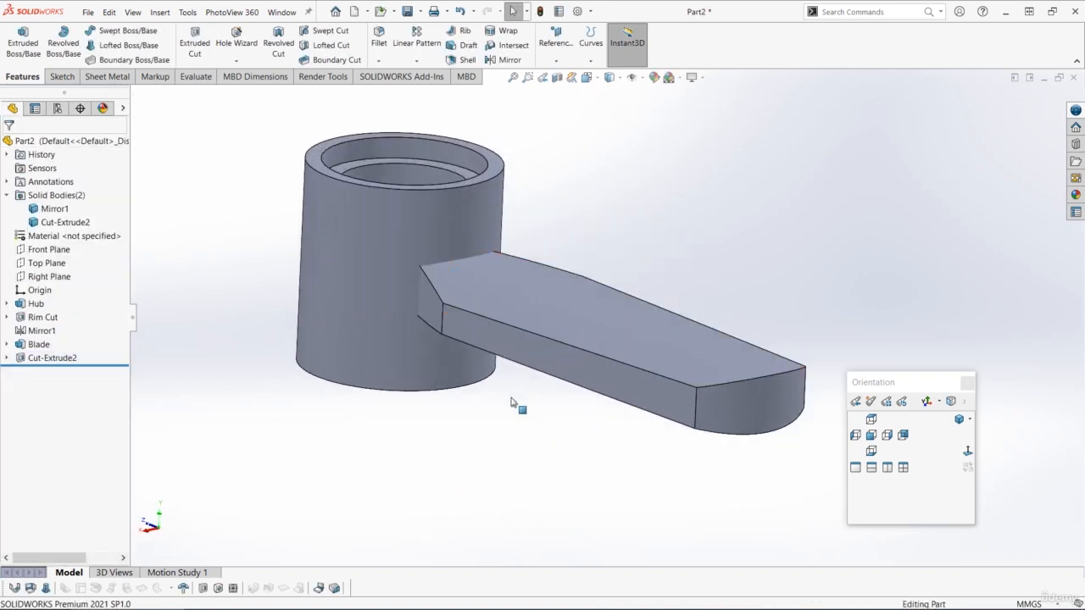
pyautogui.click(39, 360)
pyautogui.click(39, 360)
pyautogui.write('Bl')
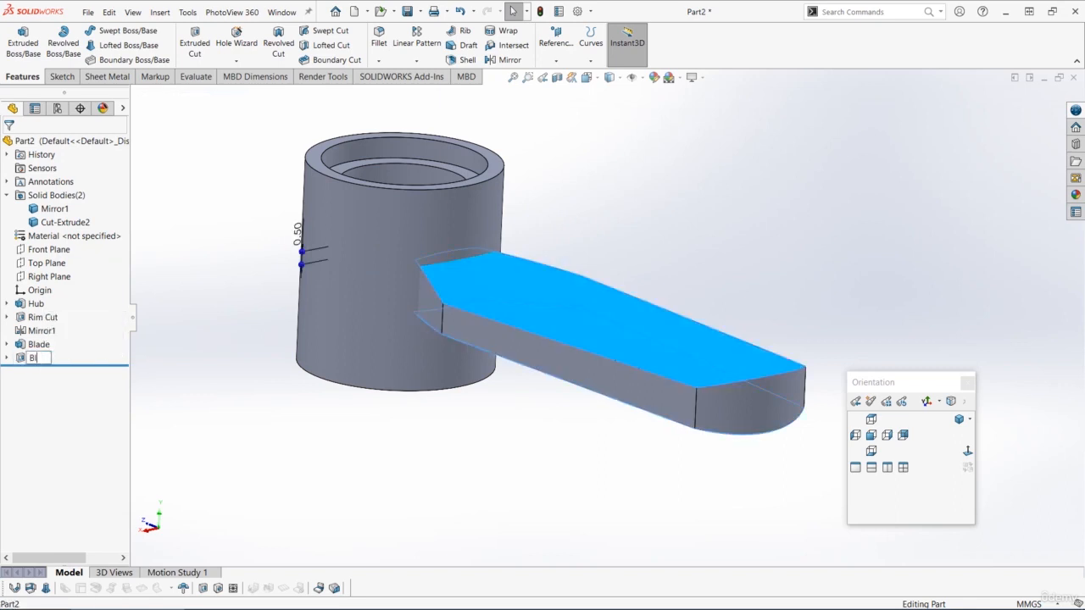
pyautogui.write('ade Curve')
pyautogui.press('Return')
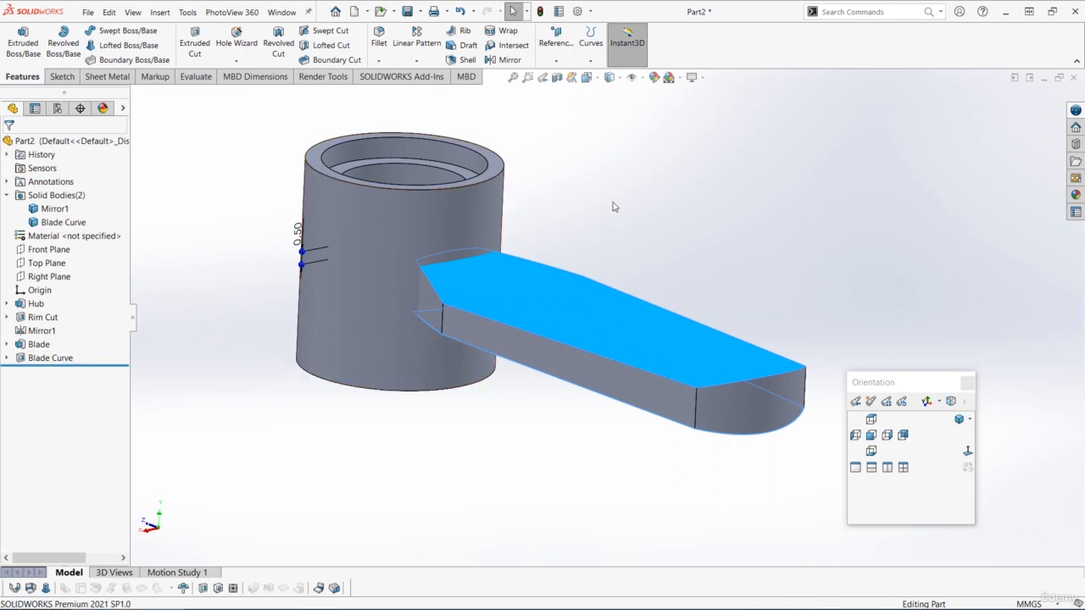
# Create a reference axis along the blade from the intersection of the Top Plane and the Right Plane
pyautogui.moveTo(583, 179); pyautogui.dragTo(693, 323, button='middle')
pyautogui.scroll(-3, 693, 324)
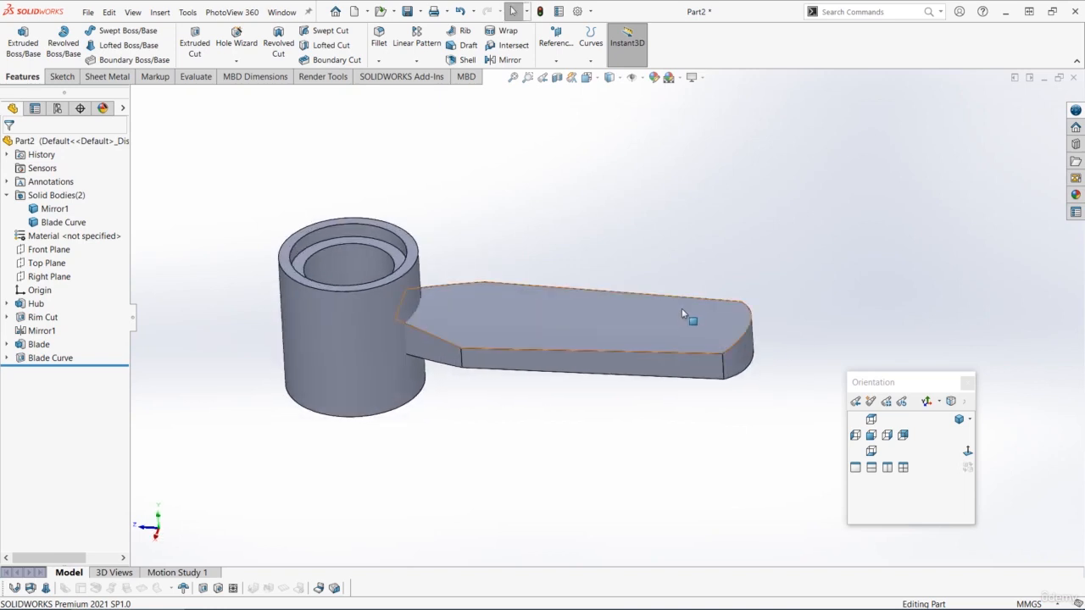
pyautogui.scroll(1, 503, 331)
pyautogui.moveTo(496, 334); pyautogui.dragTo(365, 326, button='middle')
pyautogui.click(38, 266)
pyautogui.scroll(1, 461, 315)
pyautogui.scroll(-1, 271, 322)
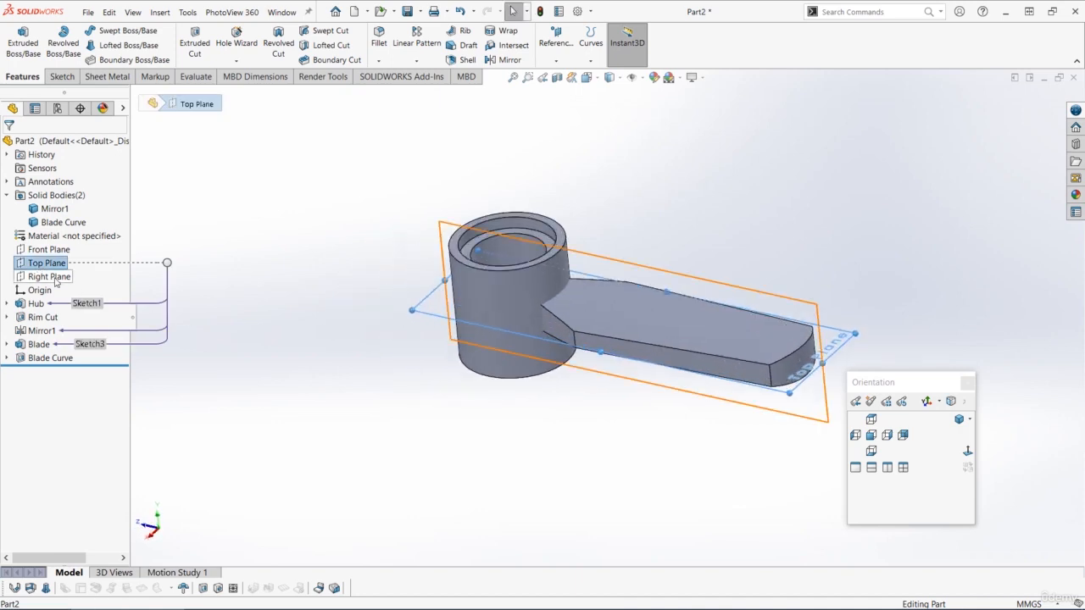
pyautogui.keyDown('ctrl'); pyautogui.click(51, 276); pyautogui.keyUp('ctrl')
pyautogui.moveTo(505, 257); pyautogui.dragTo(483, 263, button='middle')
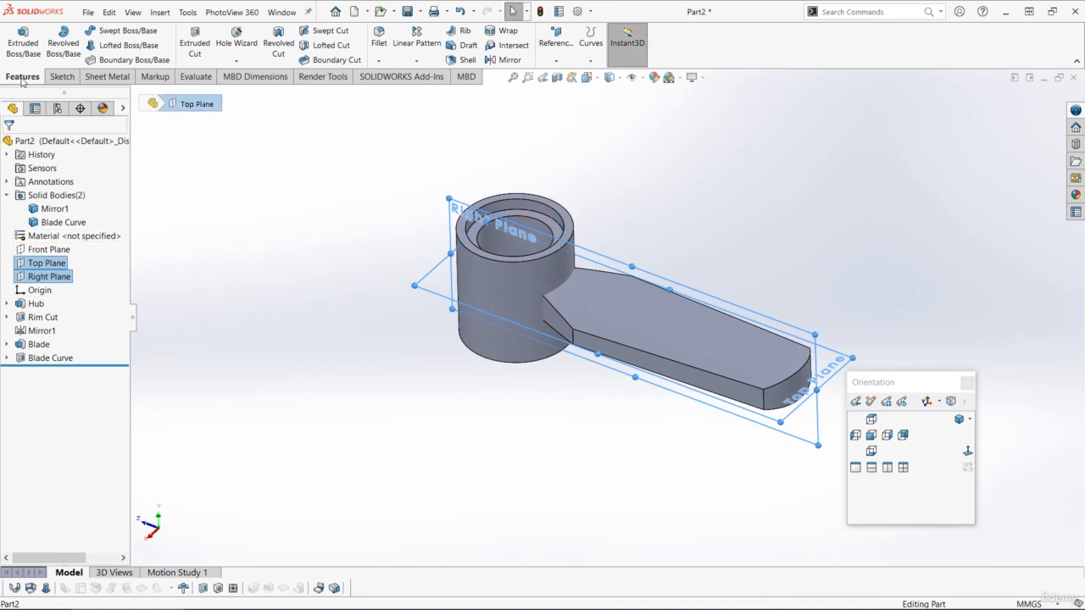
pyautogui.click(562, 57)
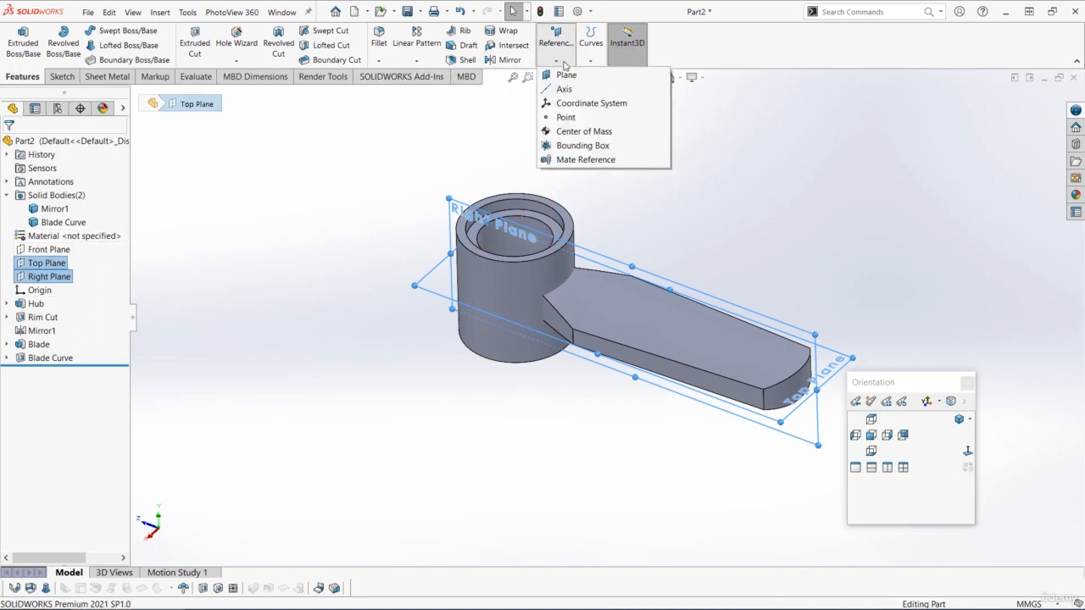
pyautogui.click(564, 89)
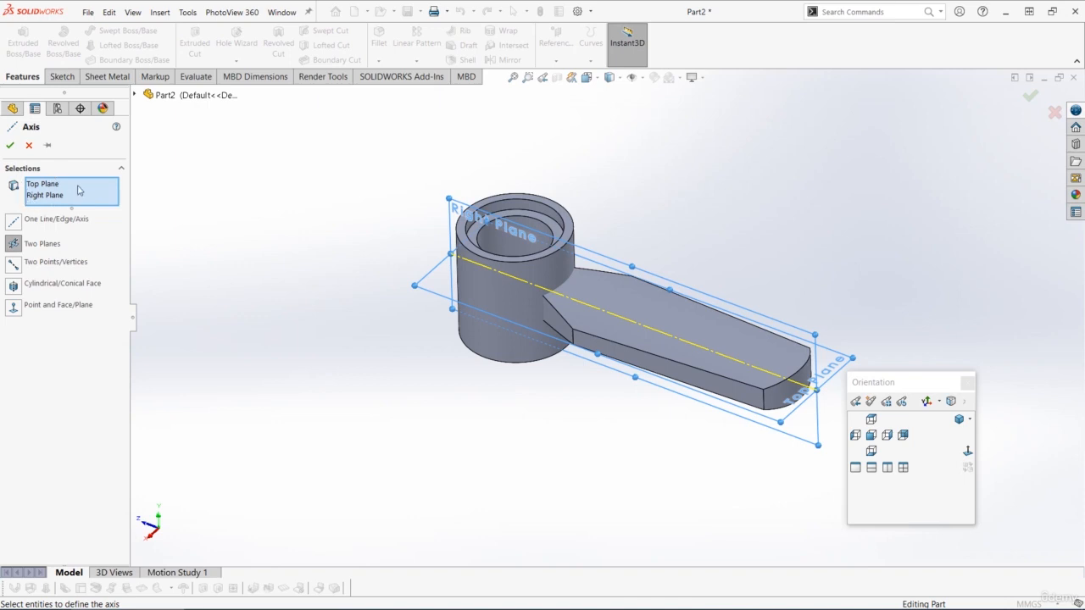
pyautogui.click(9, 148)
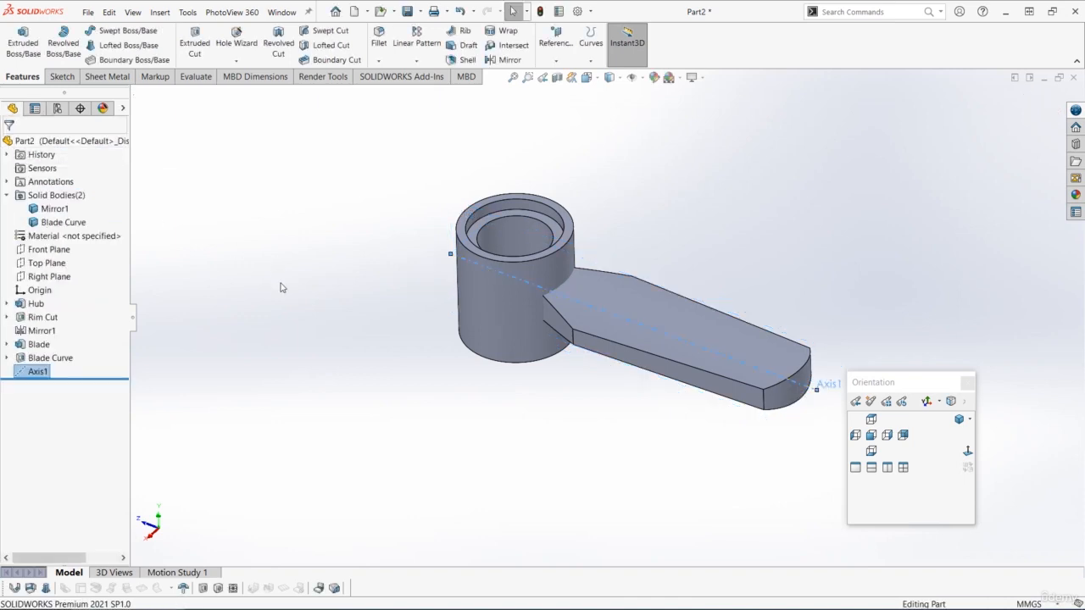
pyautogui.moveTo(424, 307); pyautogui.dragTo(659, 243, button='middle')
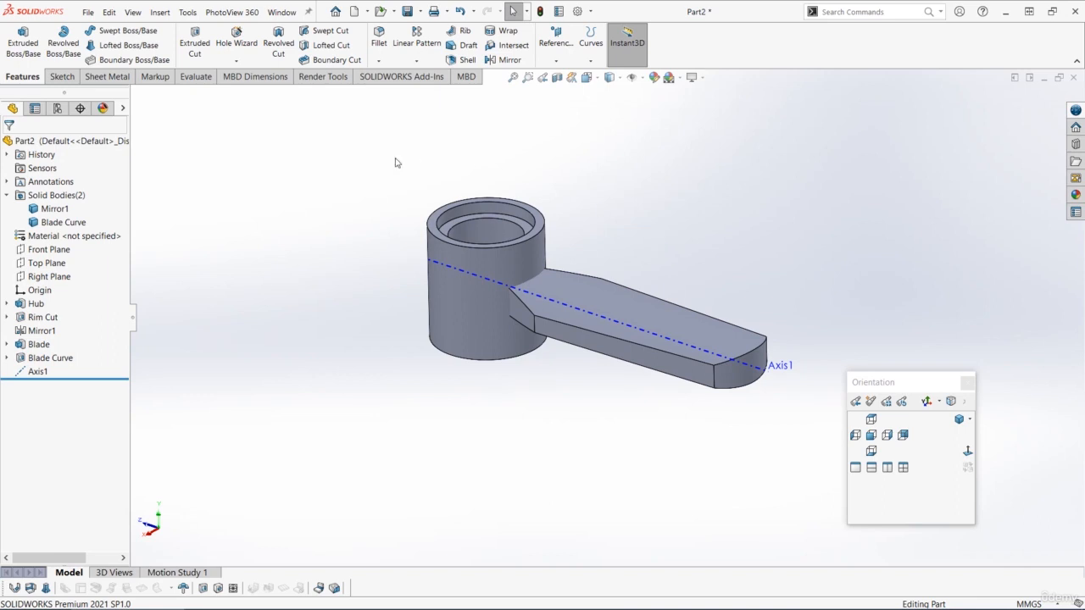
pyautogui.click(160, 12)
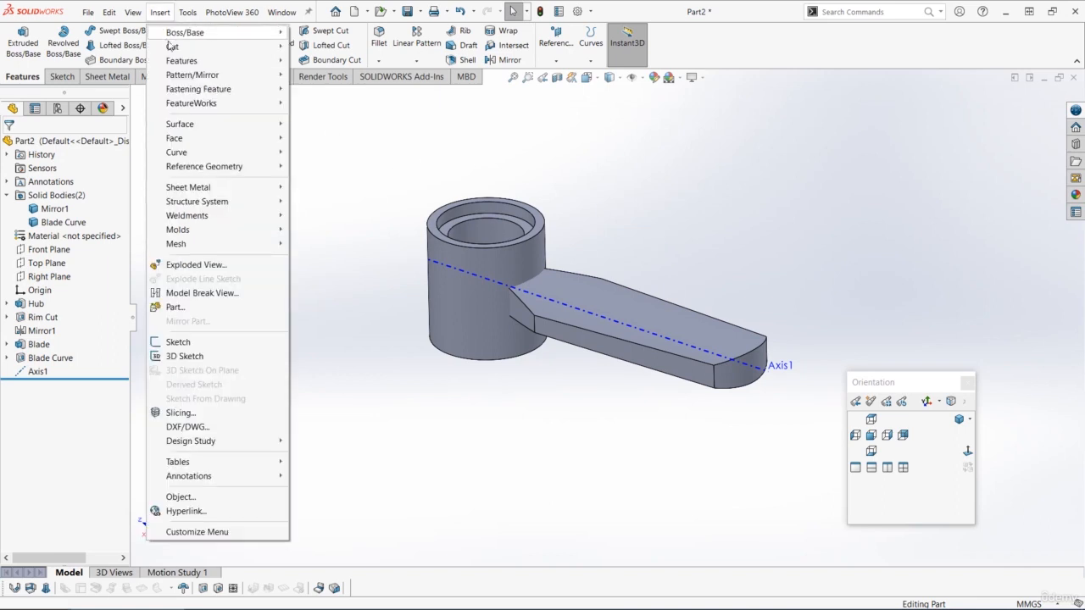
pyautogui.moveTo(195, 61)
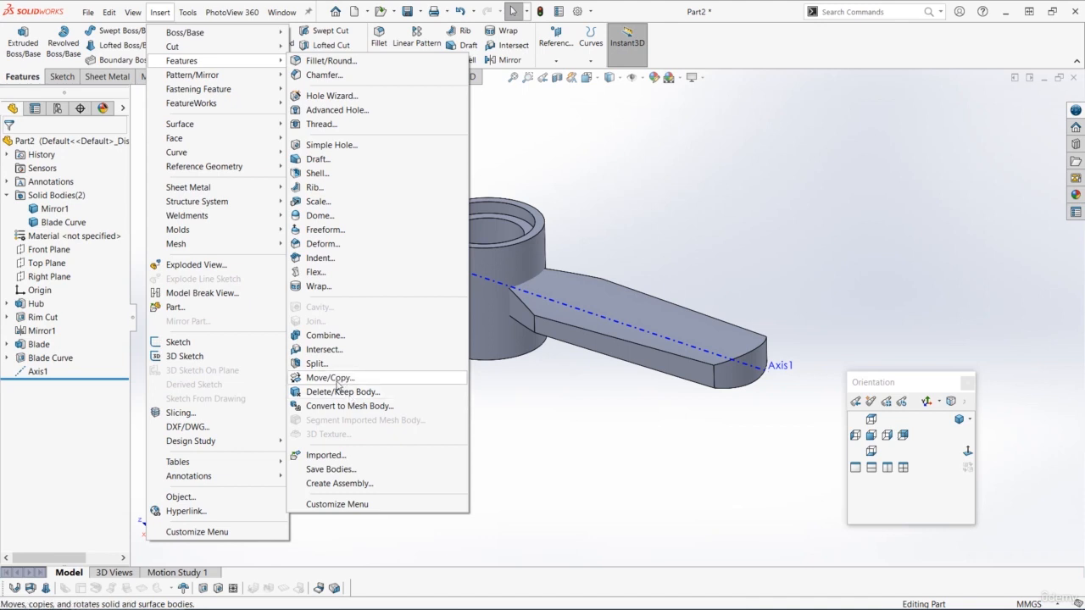
pyautogui.click(783, 155)
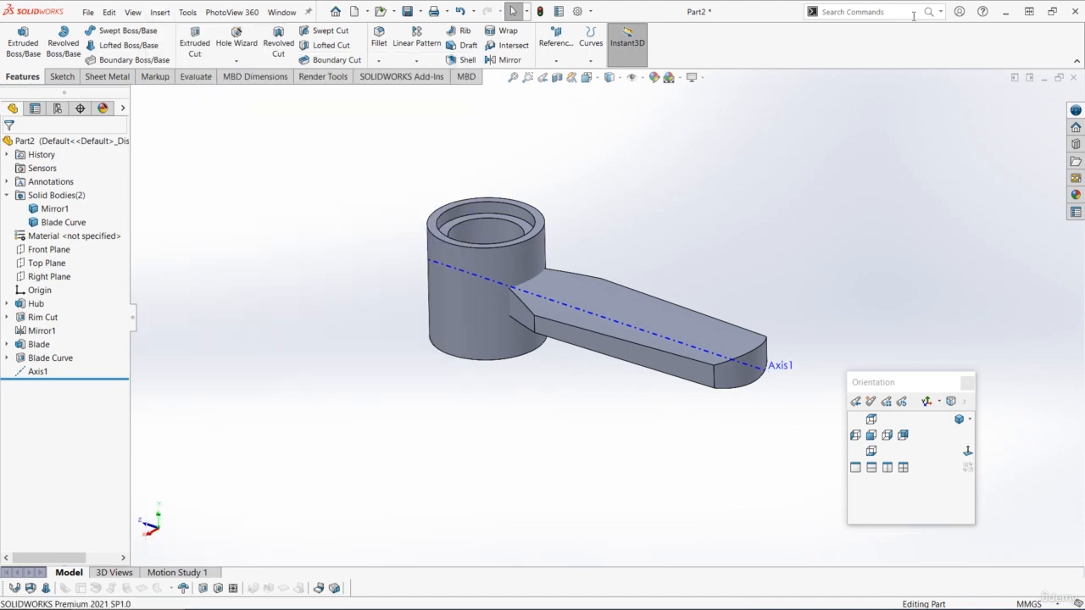
# Search the commands for "move" and start Move/Copy Bodies
pyautogui.click(940, 12)
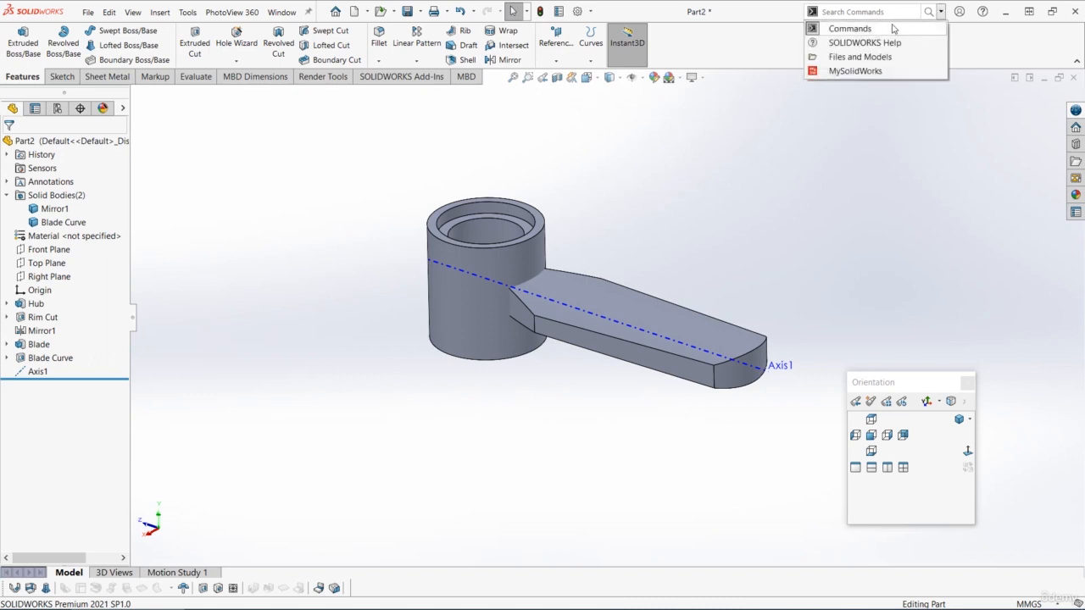
pyautogui.click(838, 30)
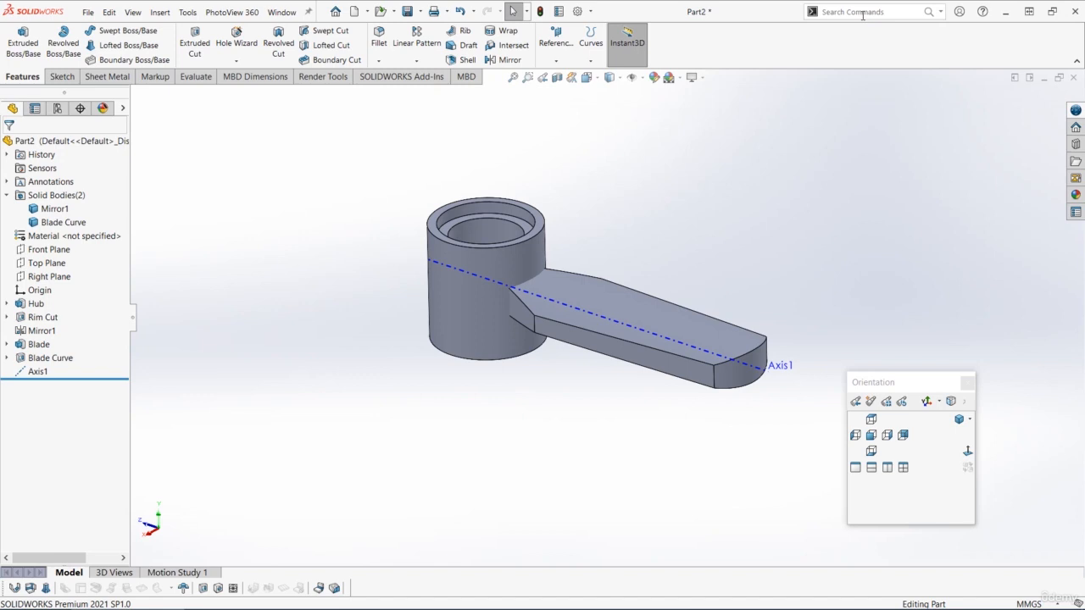
pyautogui.click(863, 15)
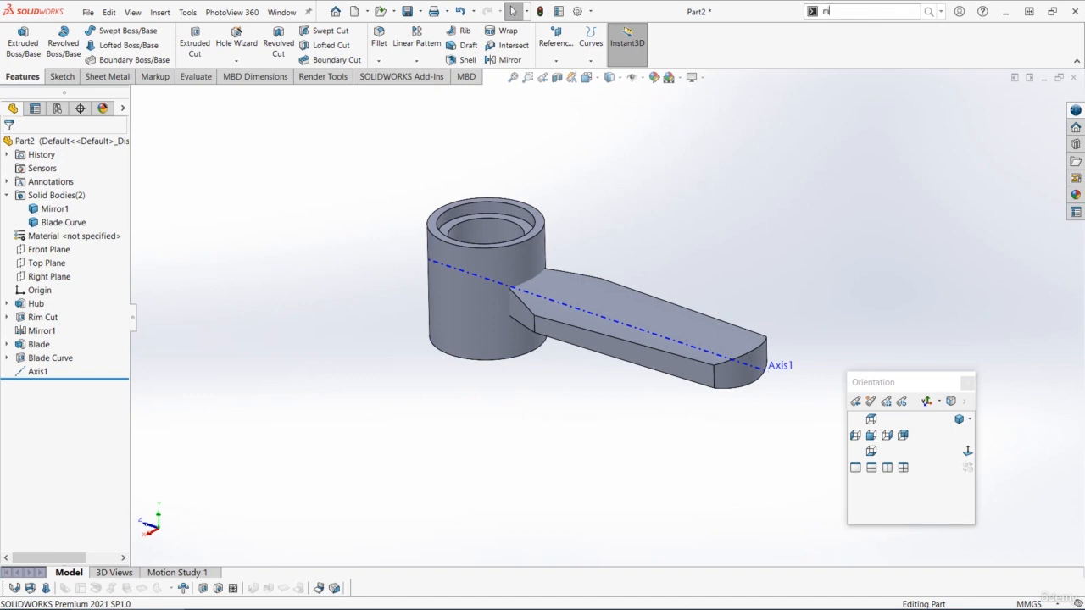
pyautogui.write('move')
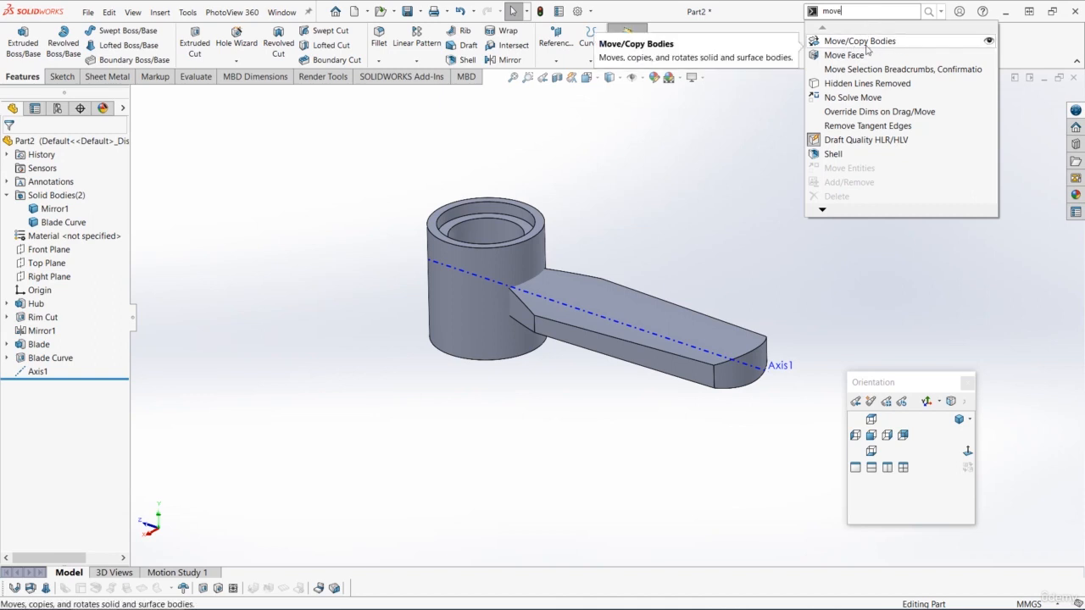
pyautogui.click(865, 45)
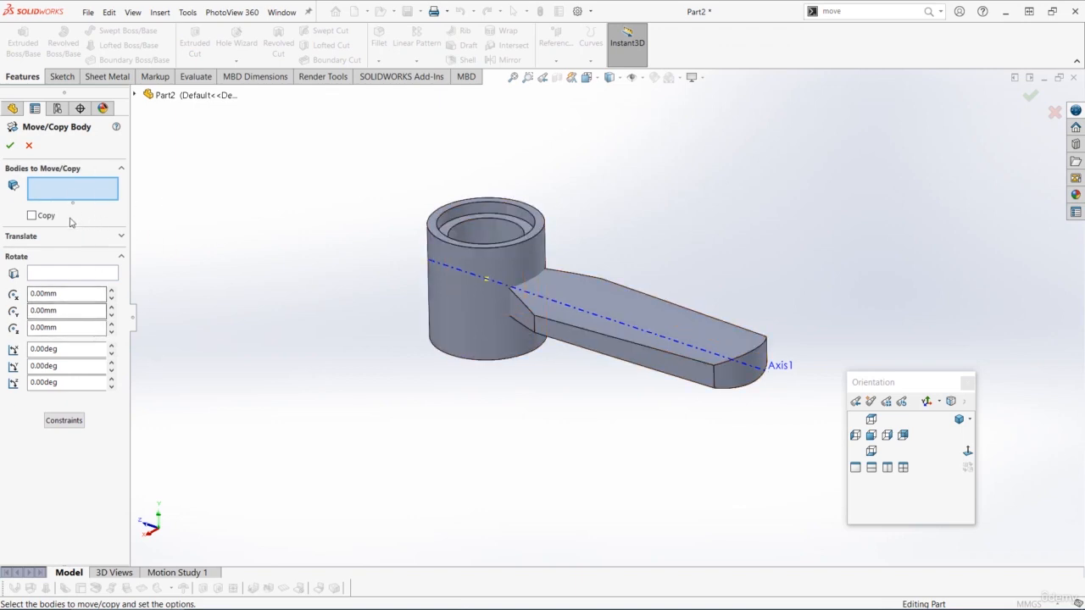
pyautogui.click(64, 420)
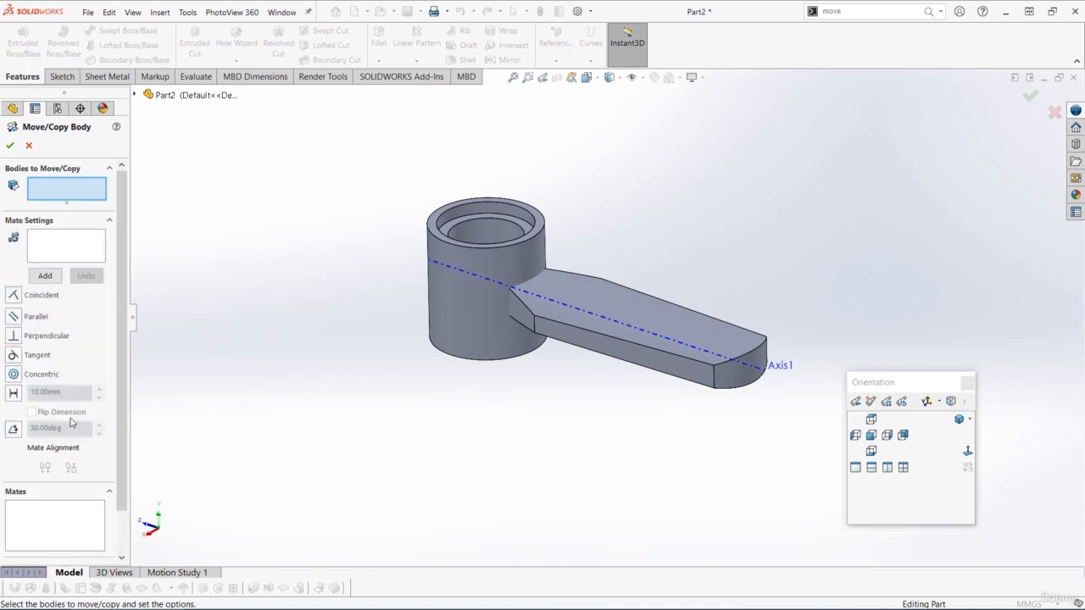
pyautogui.moveTo(121, 307); pyautogui.dragTo(135, 359)
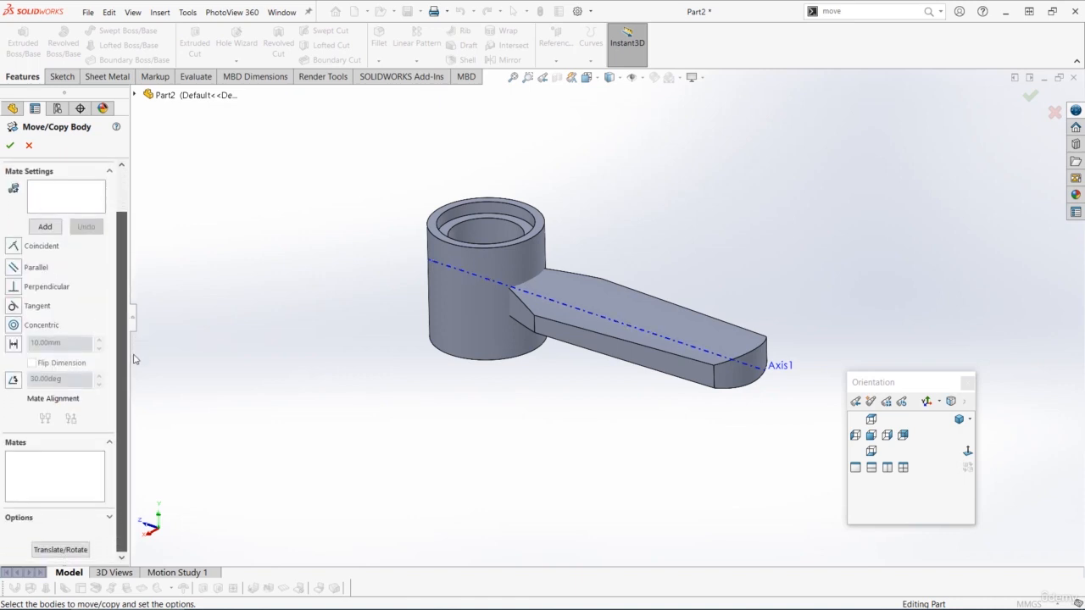
pyautogui.click(60, 549)
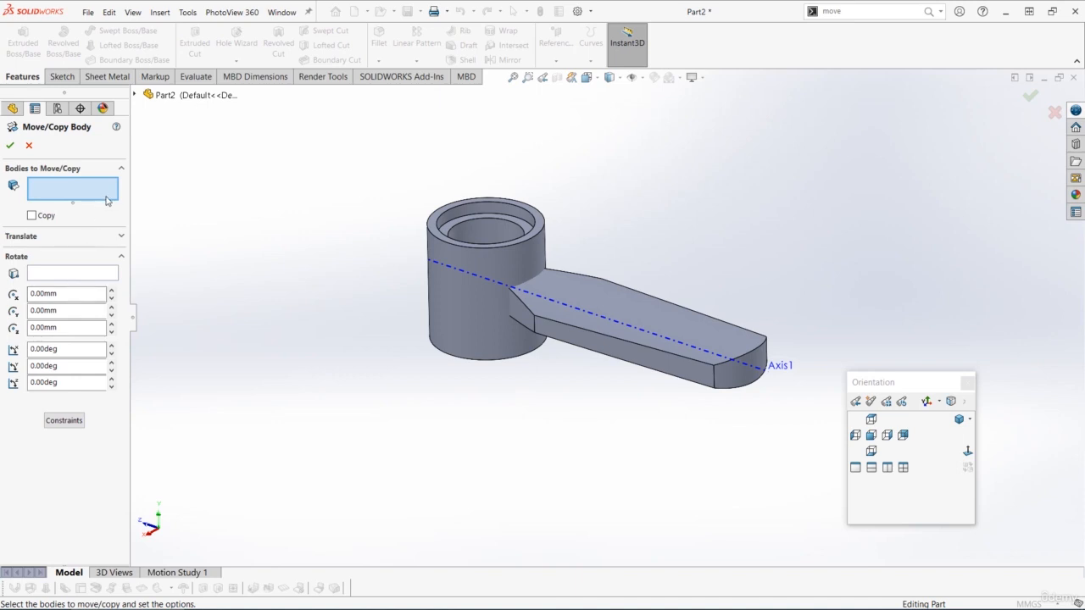
# Select the blade body to move, use Axis1 as the rotation reference, and enter a rotation angle of 10 degrees
pyautogui.click(626, 293)
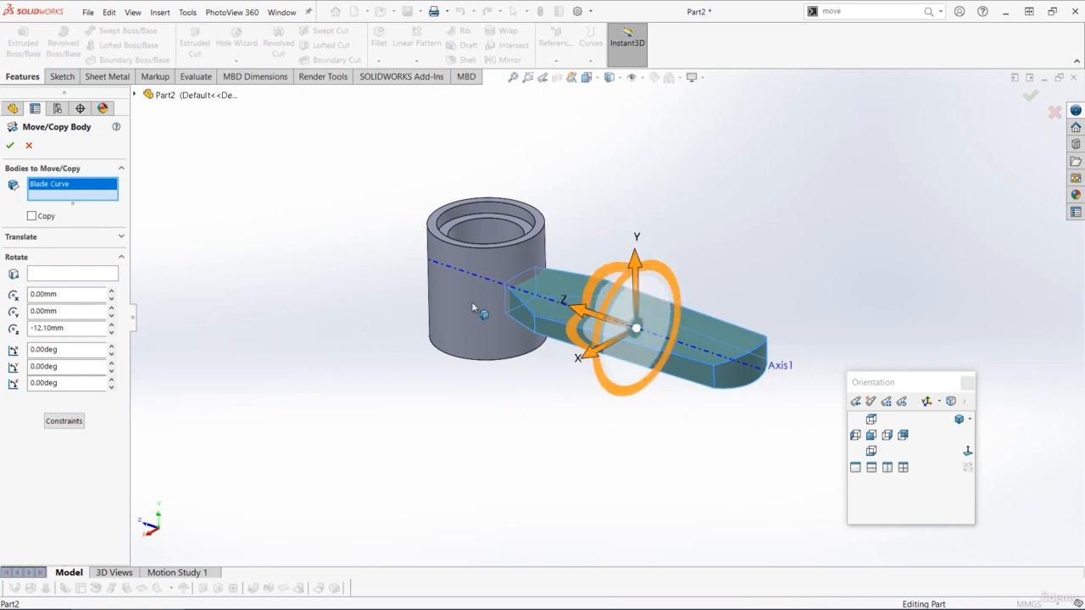
pyautogui.click(66, 274)
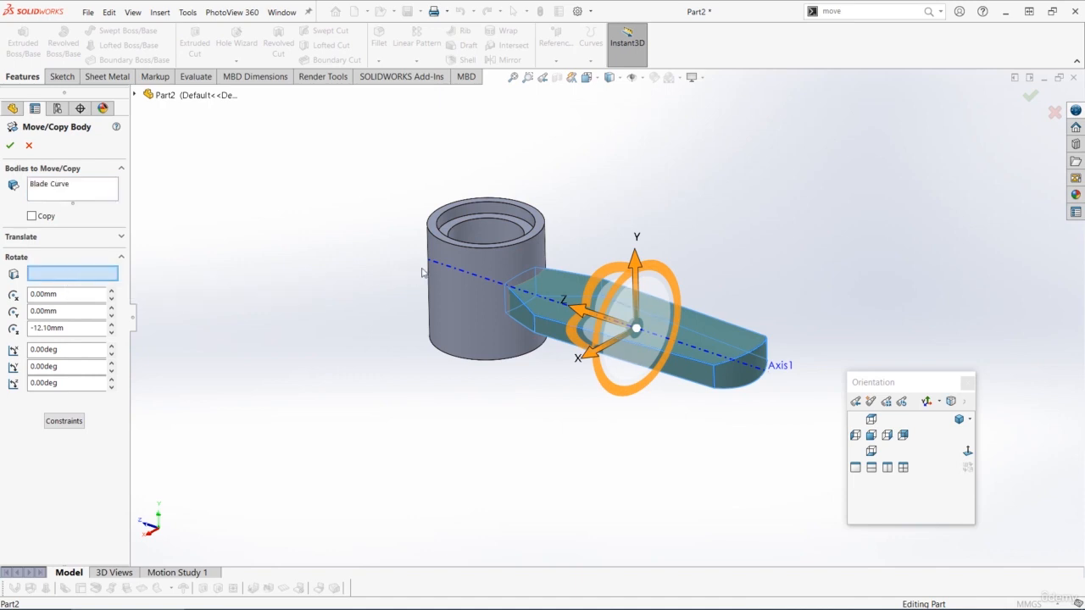
pyautogui.click(471, 279)
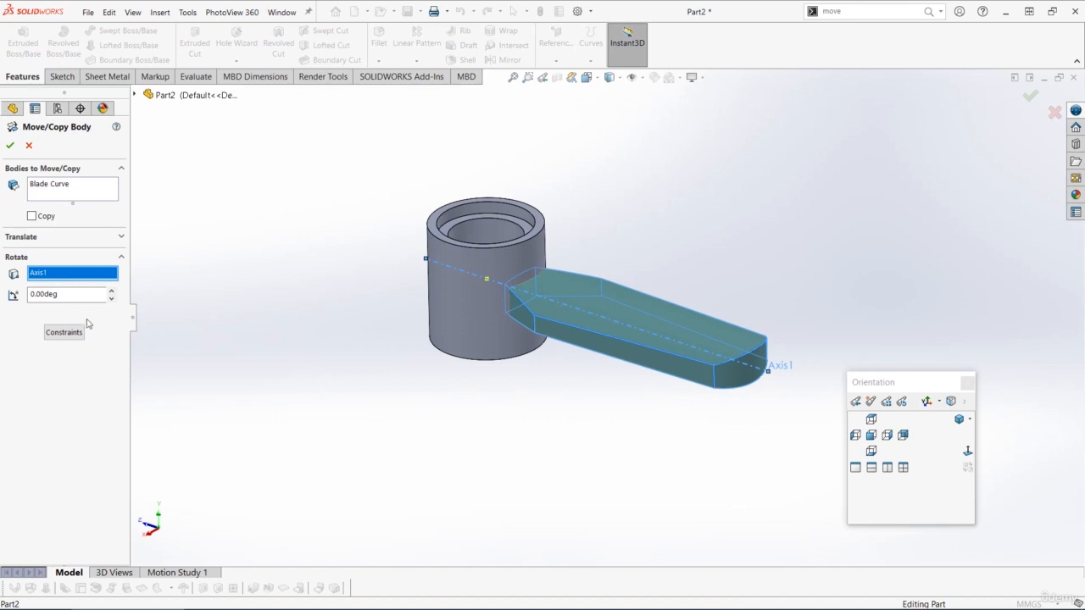
pyautogui.moveTo(105, 294); pyautogui.dragTo(1, 301)
pyautogui.write('10')
pyautogui.press('Return')
pyautogui.moveTo(313, 338); pyautogui.dragTo(280, 271, button='middle')
# Set the blade's rotation angle about Axis1 to 15 degrees and complete the body move
pyautogui.doubleClick(77, 291)
pyautogui.write('12')
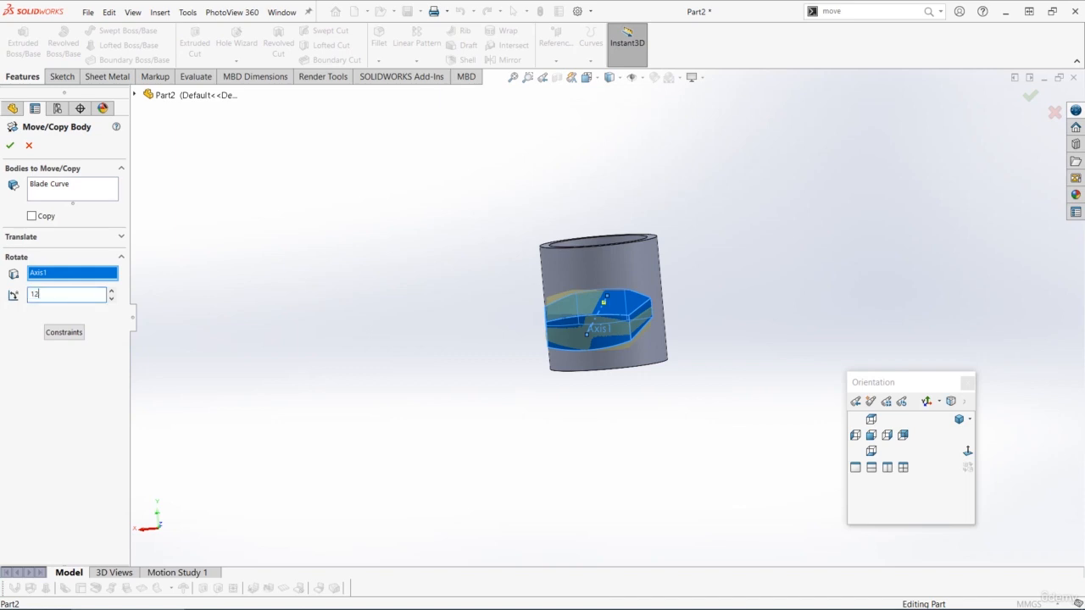
pyautogui.write('5')
pyautogui.press('Return')
pyautogui.moveTo(470, 269); pyautogui.dragTo(587, 334, button='middle')
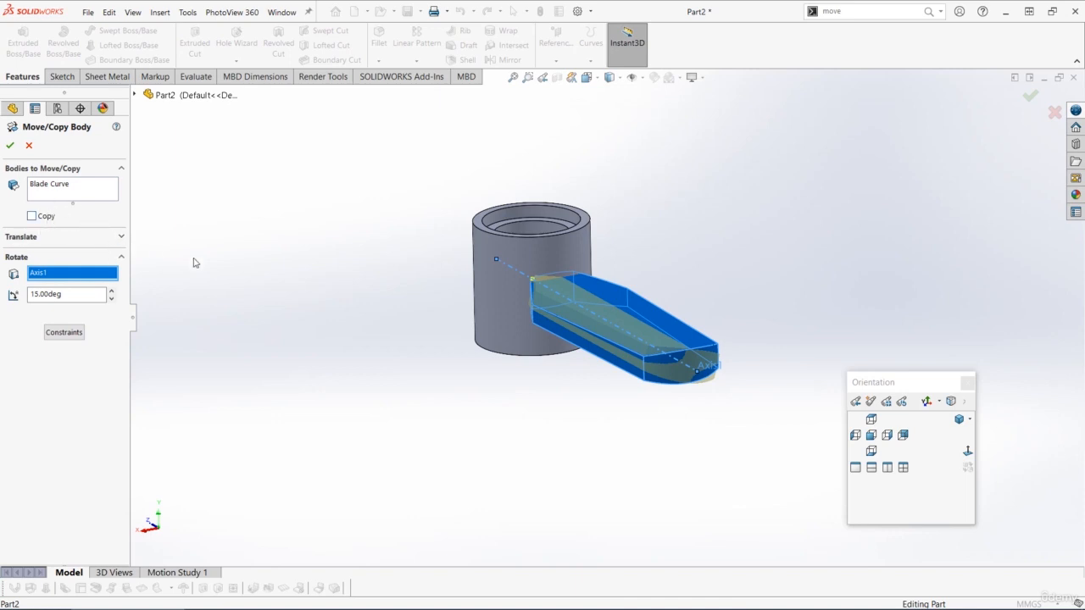
pyautogui.moveTo(623, 267); pyautogui.dragTo(625, 285, button='middle')
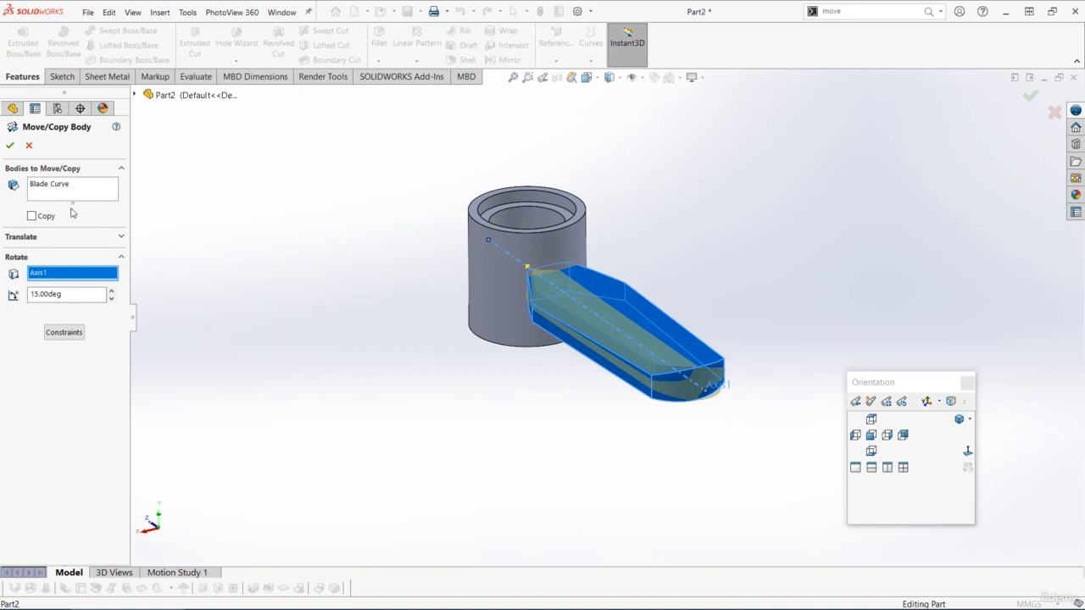
pyautogui.click(10, 147)
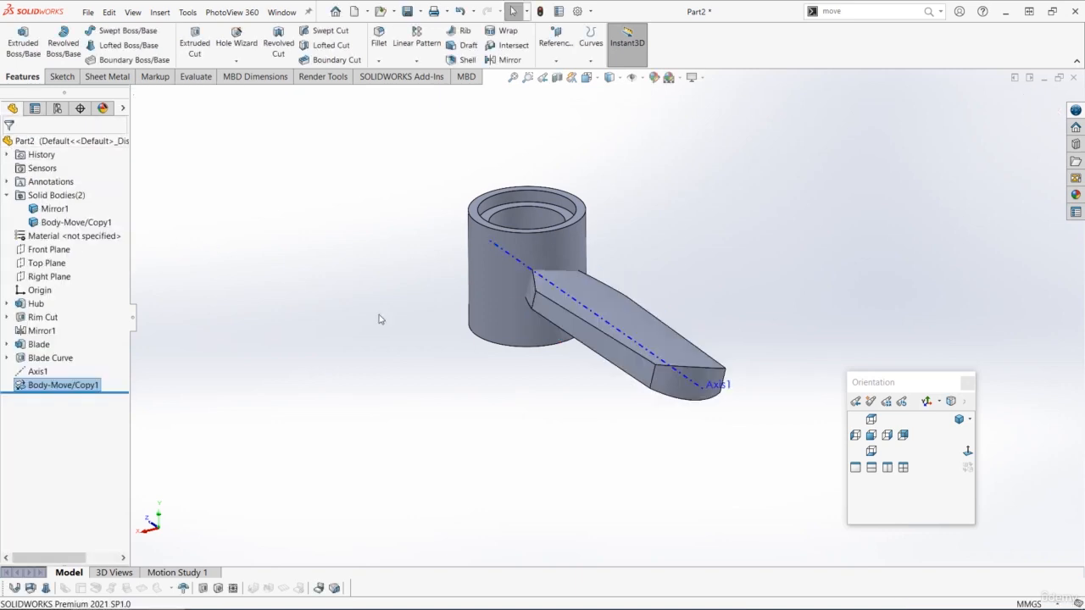
# Start a circular pattern of bodies with the rotated blade as the body to pattern
pyautogui.moveTo(381, 317); pyautogui.dragTo(527, 339, button='middle')
pyautogui.scroll(2, 609, 316)
pyautogui.moveTo(688, 304); pyautogui.dragTo(627, 280, button='middle')
pyautogui.scroll(-2, 664, 283)
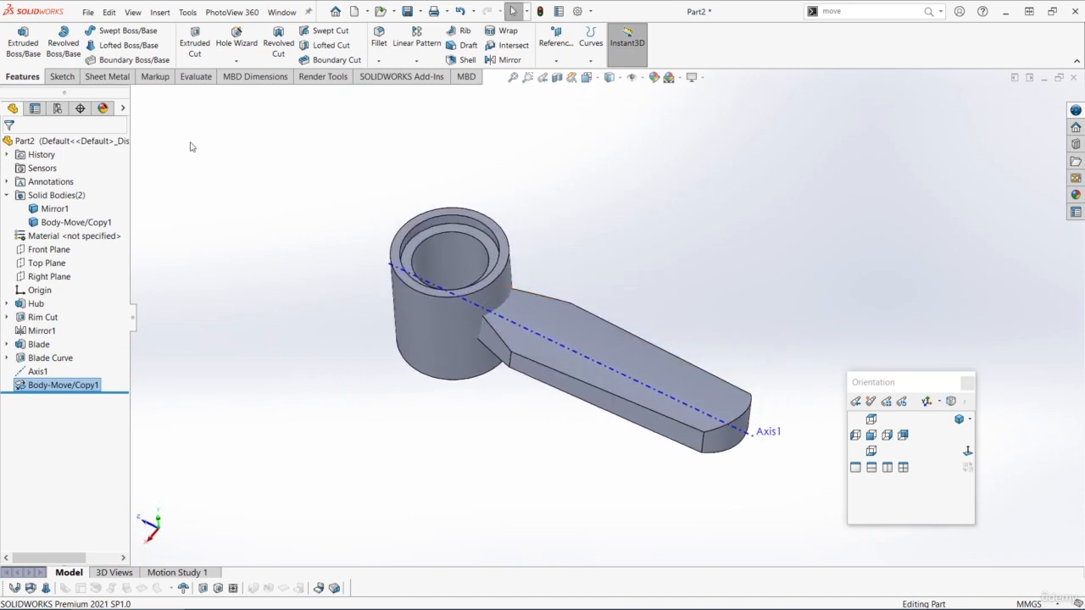
pyautogui.click(415, 61)
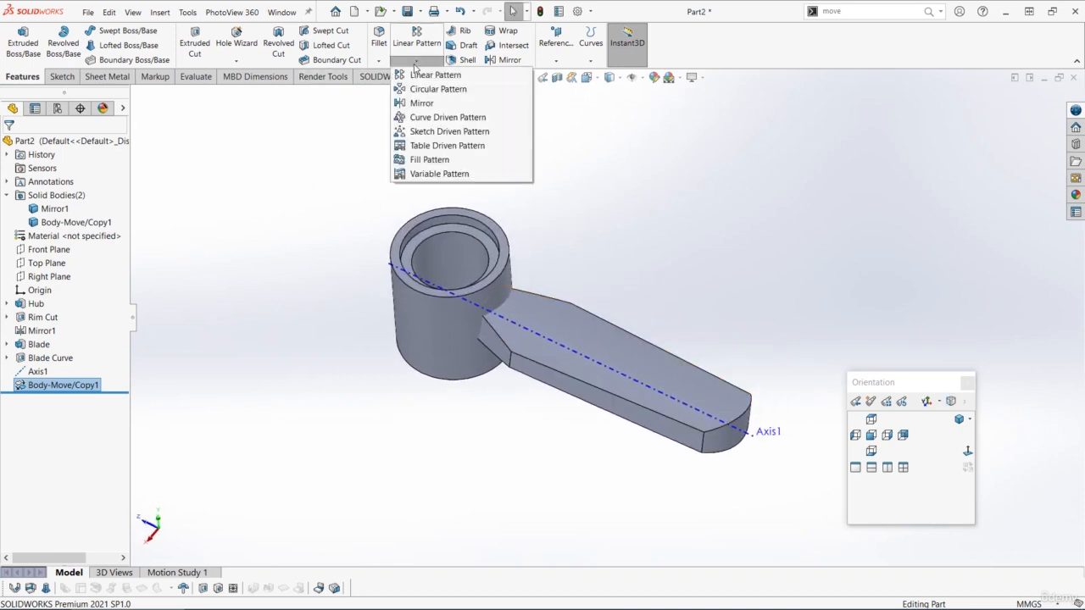
pyautogui.click(434, 89)
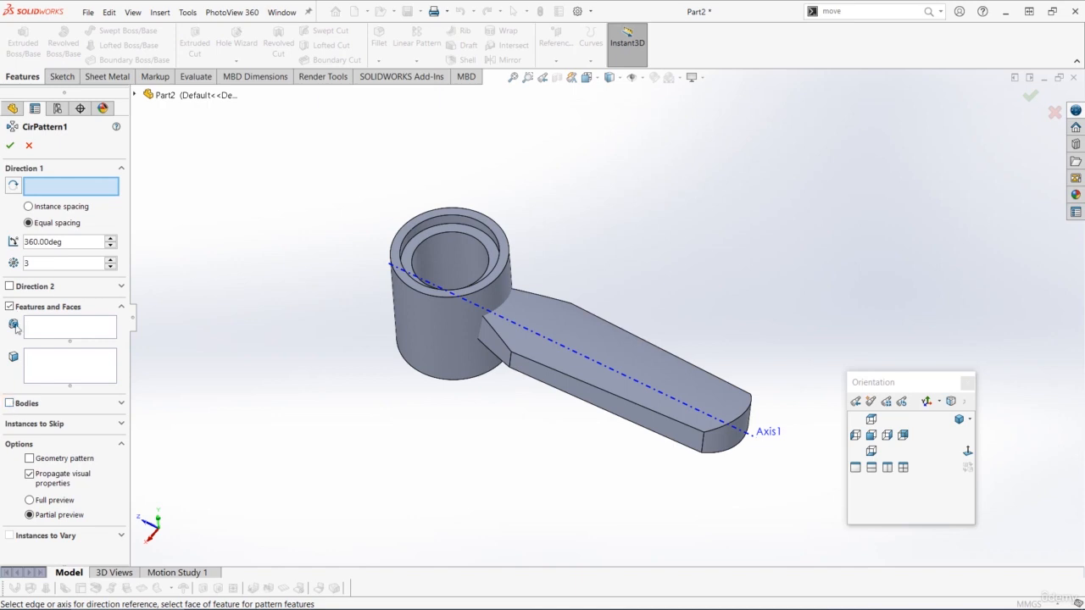
pyautogui.click(10, 403)
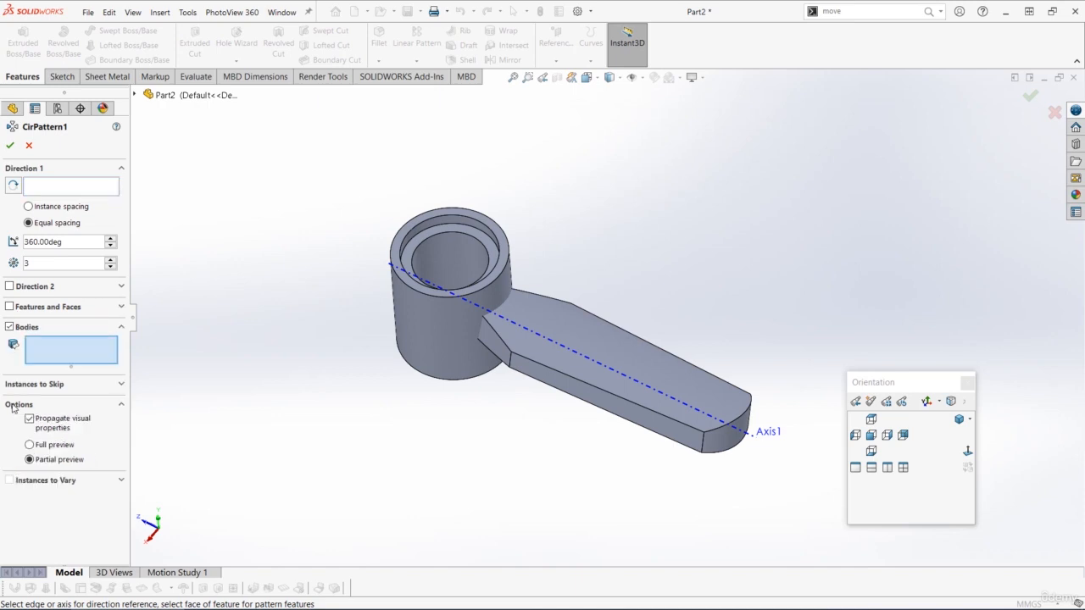
pyautogui.click(576, 331)
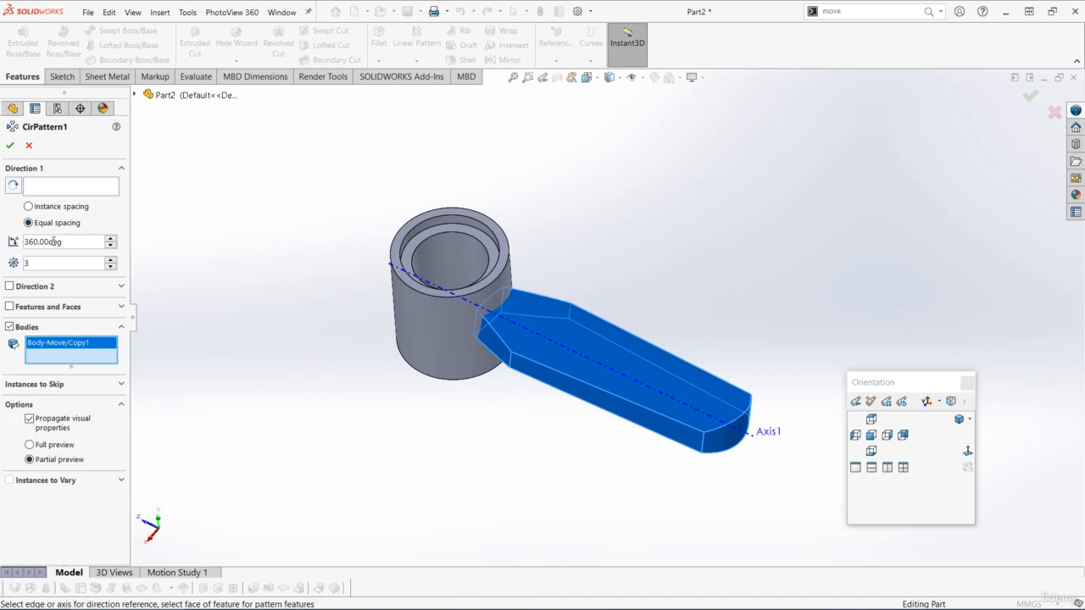
# Pattern the blade around the hub's inner cylindrical face with 3 equally spaced instances over 360 degrees and complete it
pyautogui.click(51, 188)
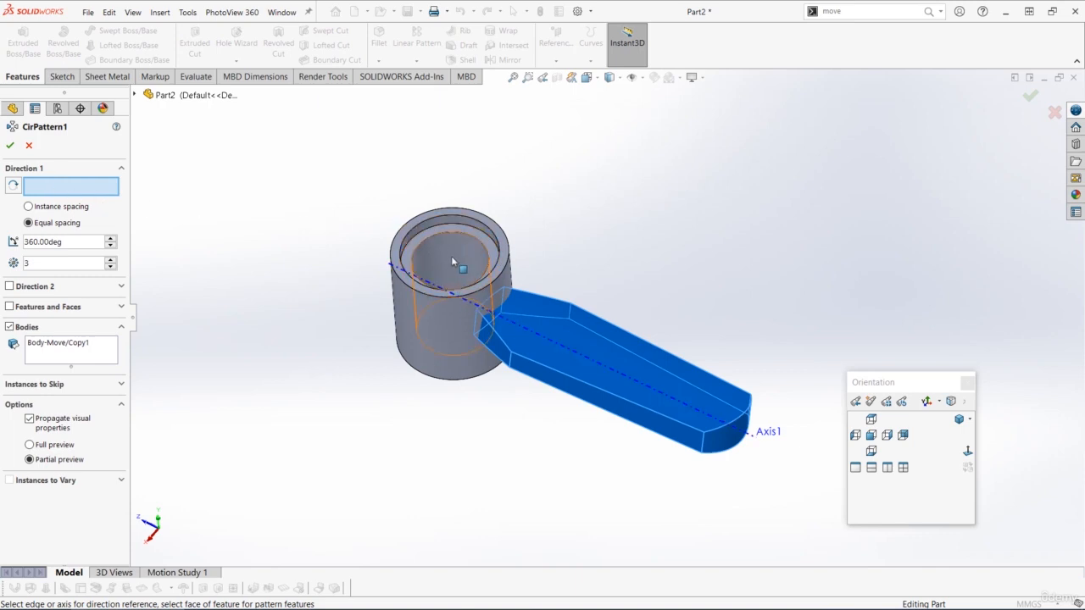
pyautogui.moveTo(462, 243); pyautogui.dragTo(471, 223, button='middle')
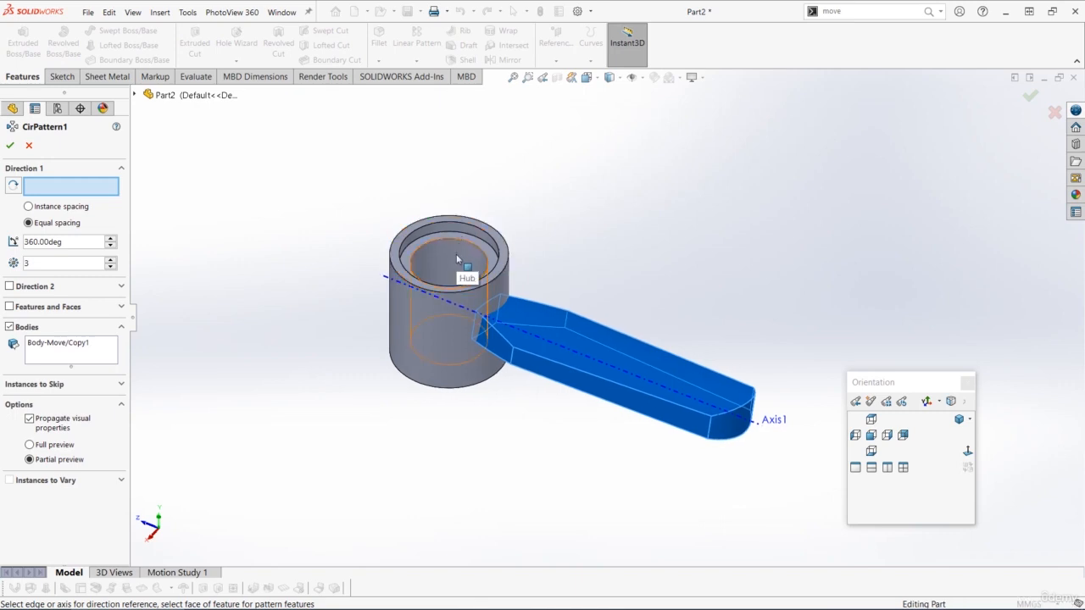
pyautogui.click(457, 259)
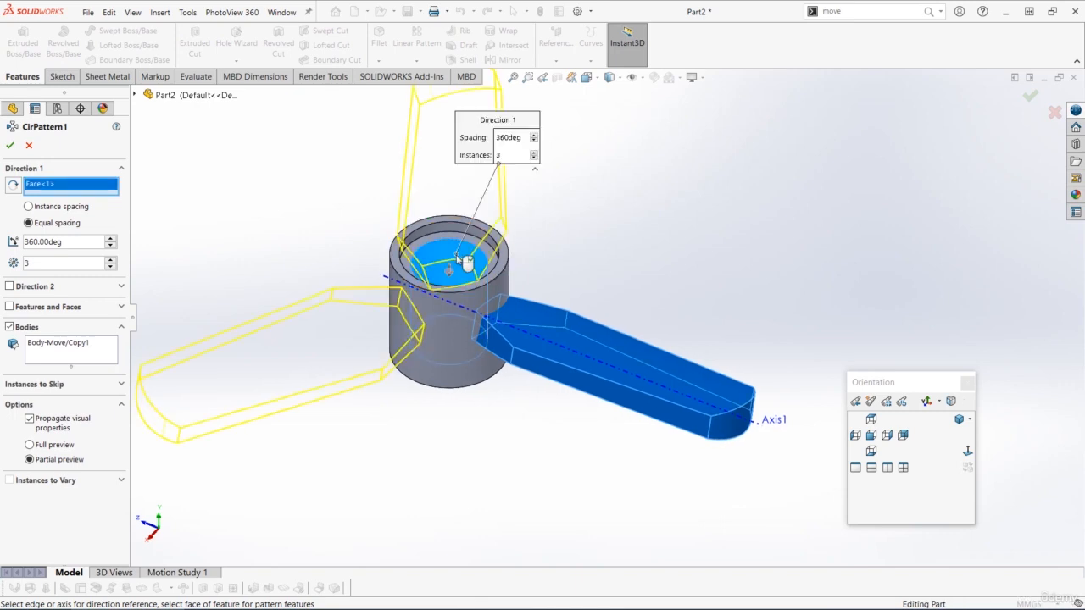
pyautogui.moveTo(463, 260); pyautogui.dragTo(391, 267, button='middle')
pyautogui.click(10, 146)
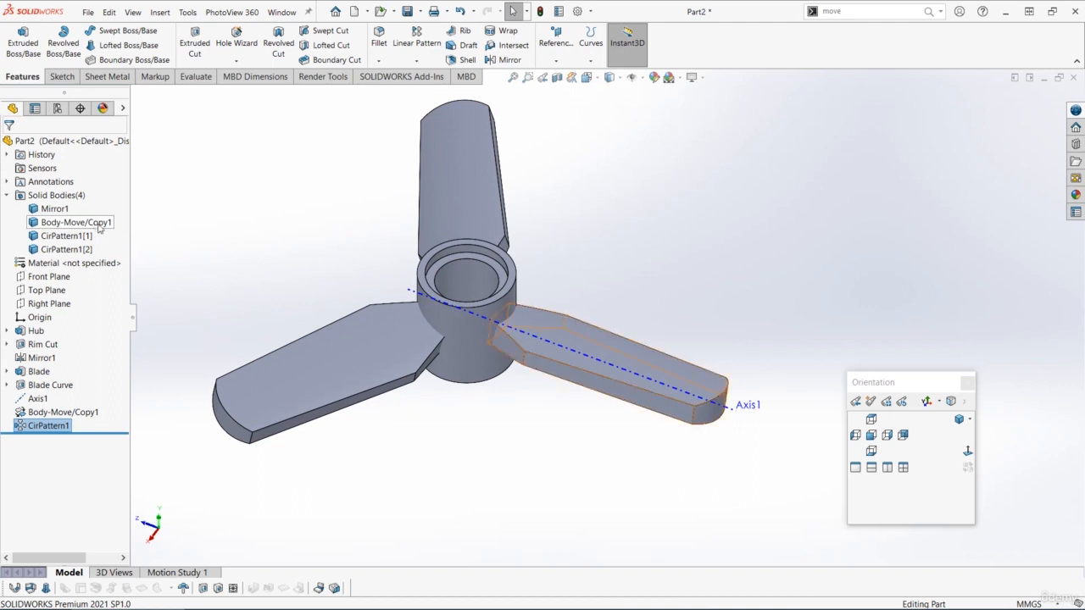
# Highlight the hub and each blade in turn to examine the part's separate solid bodies
pyautogui.click(458, 339)
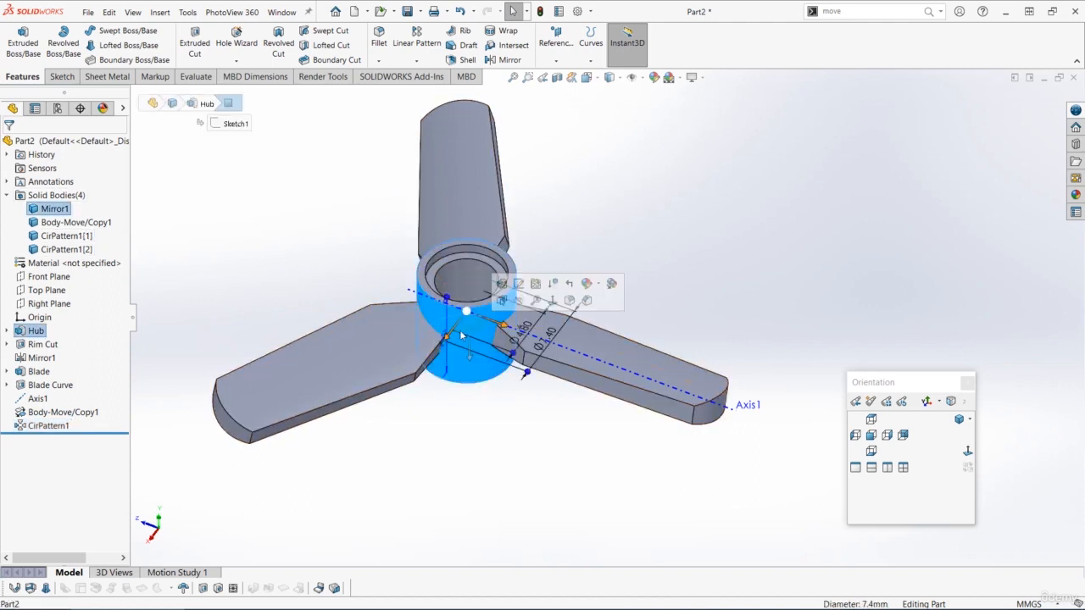
pyautogui.click(56, 208)
pyautogui.click(61, 222)
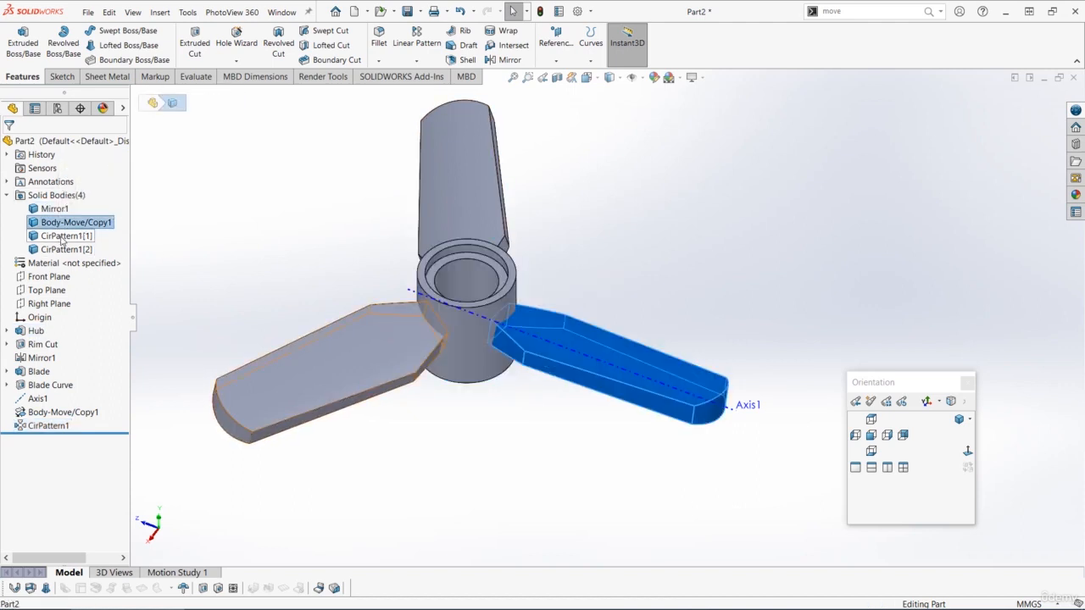
pyautogui.click(63, 236)
pyautogui.click(64, 249)
pyautogui.click(289, 246)
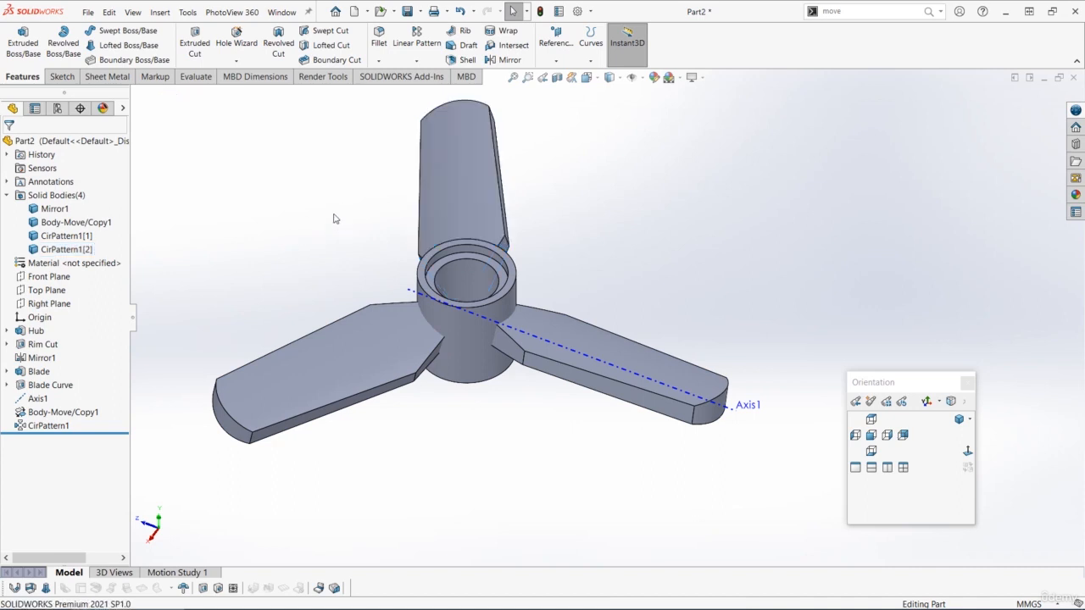
pyautogui.click(160, 12)
pyautogui.moveTo(181, 61)
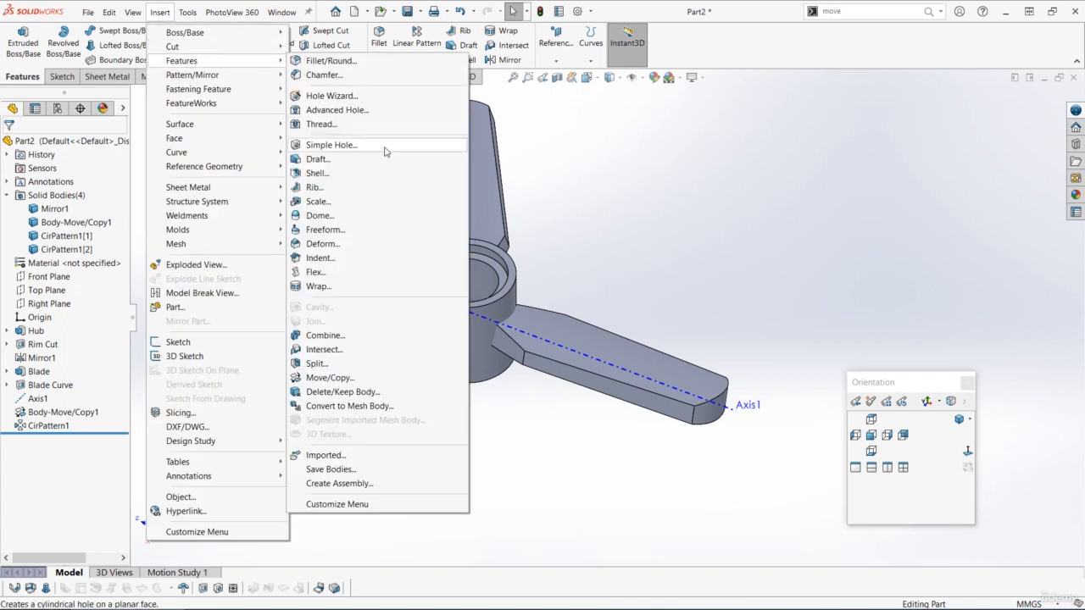
pyautogui.click(793, 183)
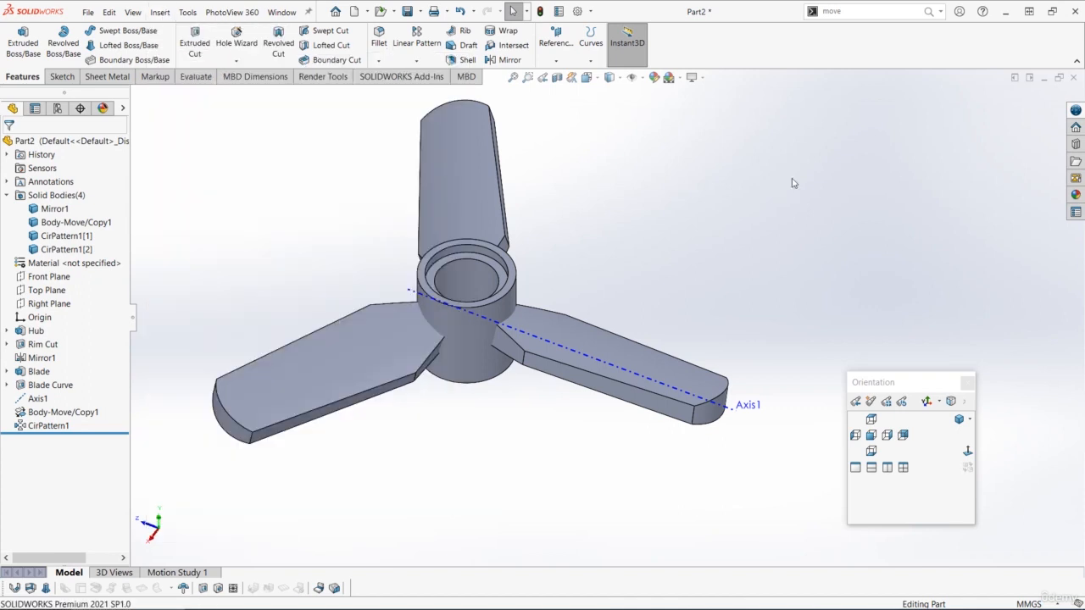
# Find the Combine command with the search "comb" and merge the hub and all three blades using the Add operation
pyautogui.click(865, 17)
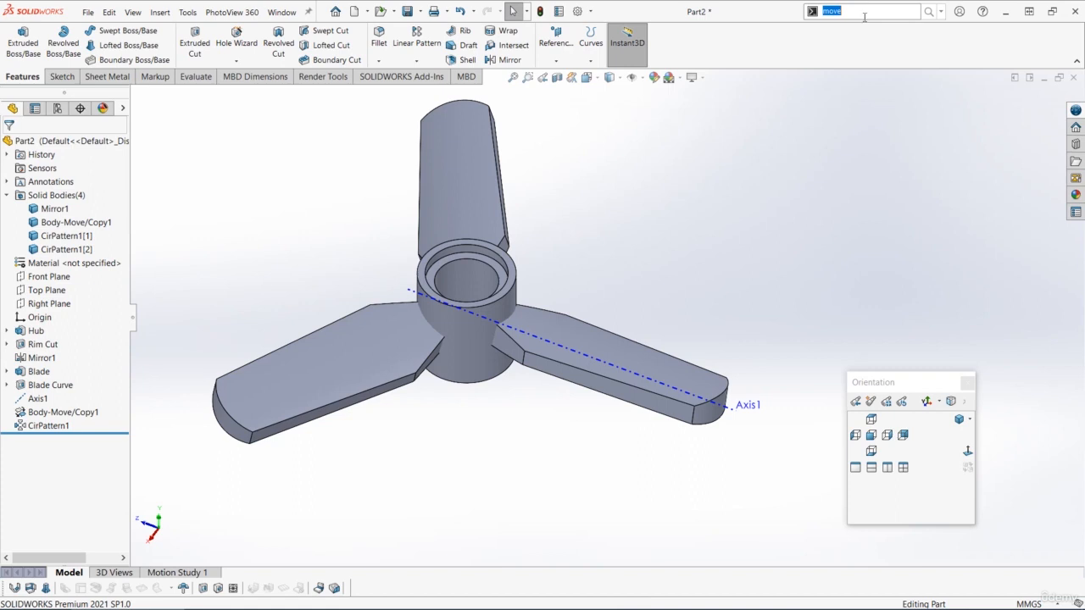
pyautogui.write('comb')
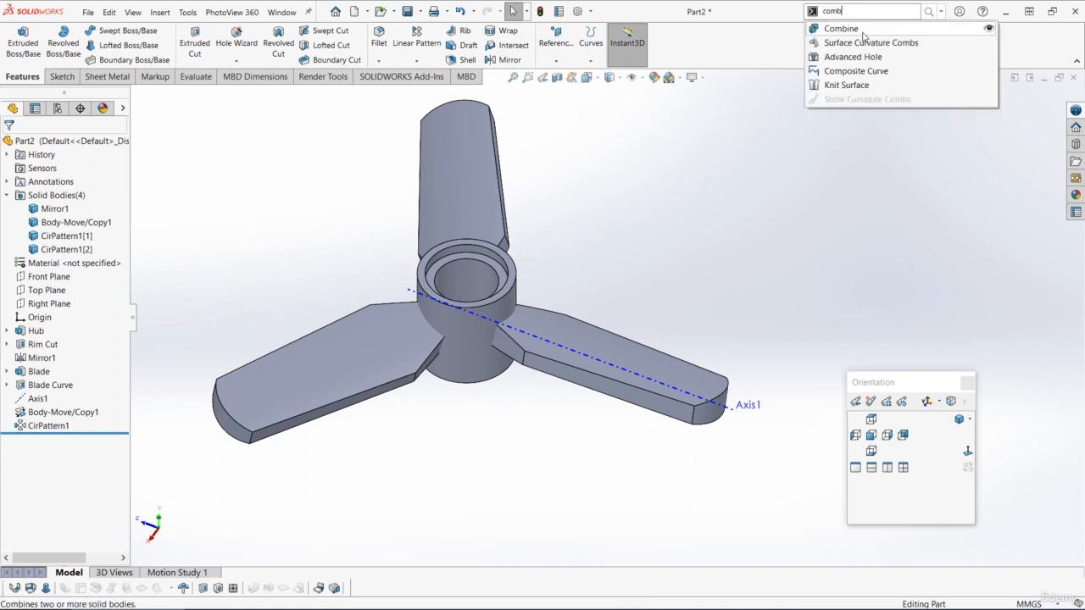
pyautogui.click(863, 30)
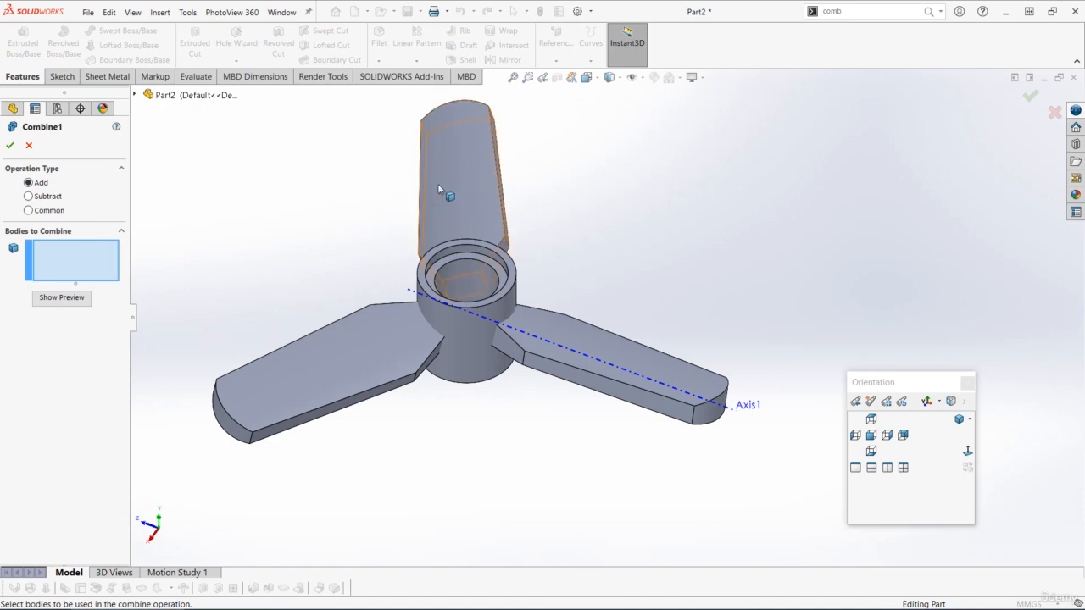
pyautogui.click(454, 215)
pyautogui.click(499, 294)
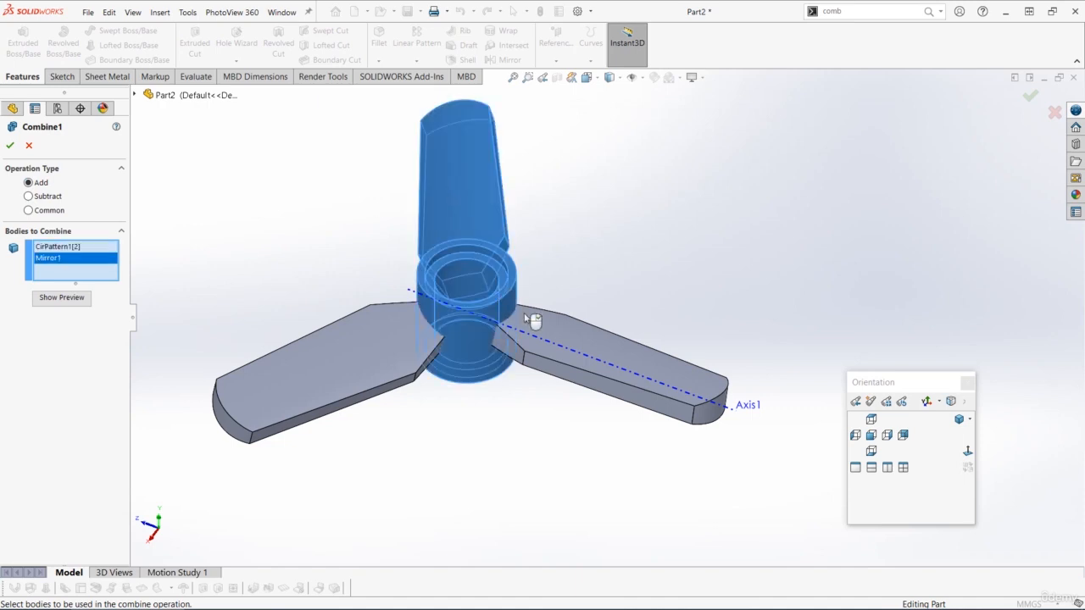
pyautogui.click(540, 324)
pyautogui.click(396, 364)
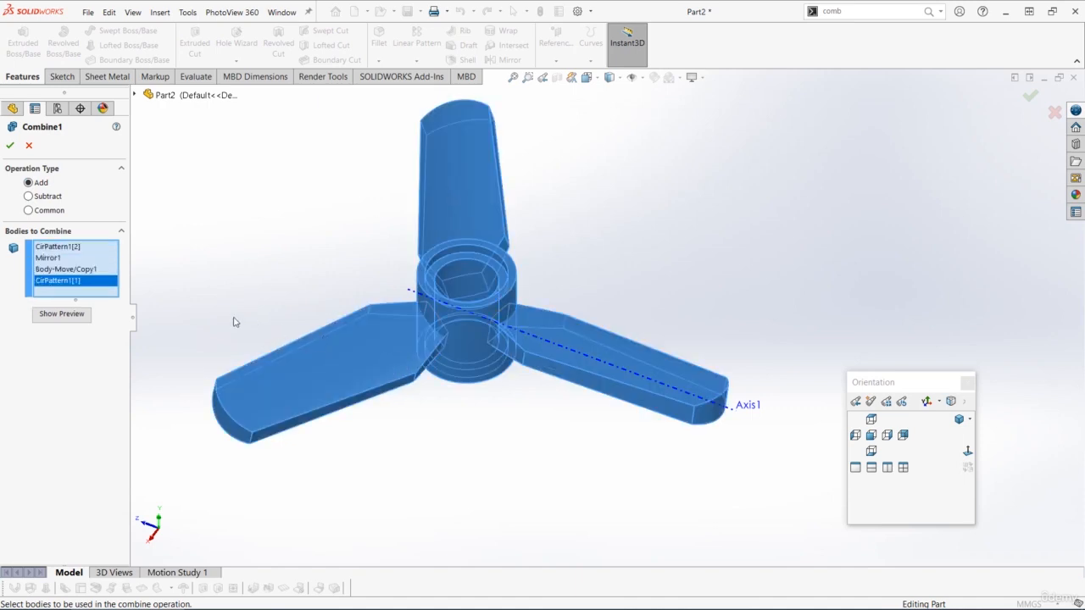
pyautogui.click(10, 146)
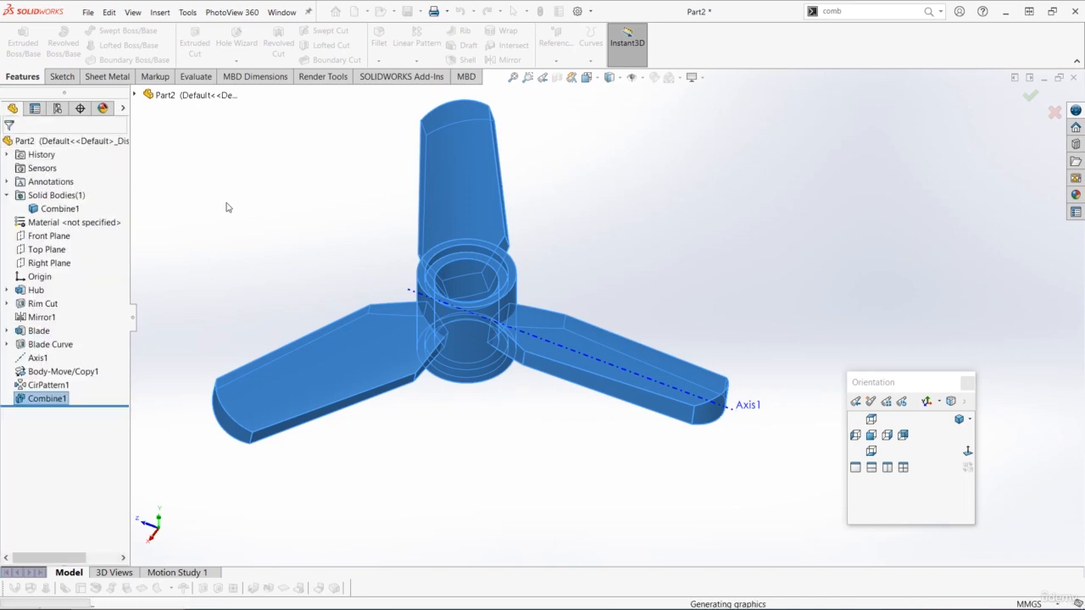
# Save the part as Tail Rotor - 30465 in the Lego Helicopter folder
pyautogui.moveTo(288, 230); pyautogui.dragTo(317, 206, button='middle')
pyautogui.click(317, 206)
pyautogui.hotkey('ctrl', 's')
pyautogui.write('Tail Rotor - 30465')
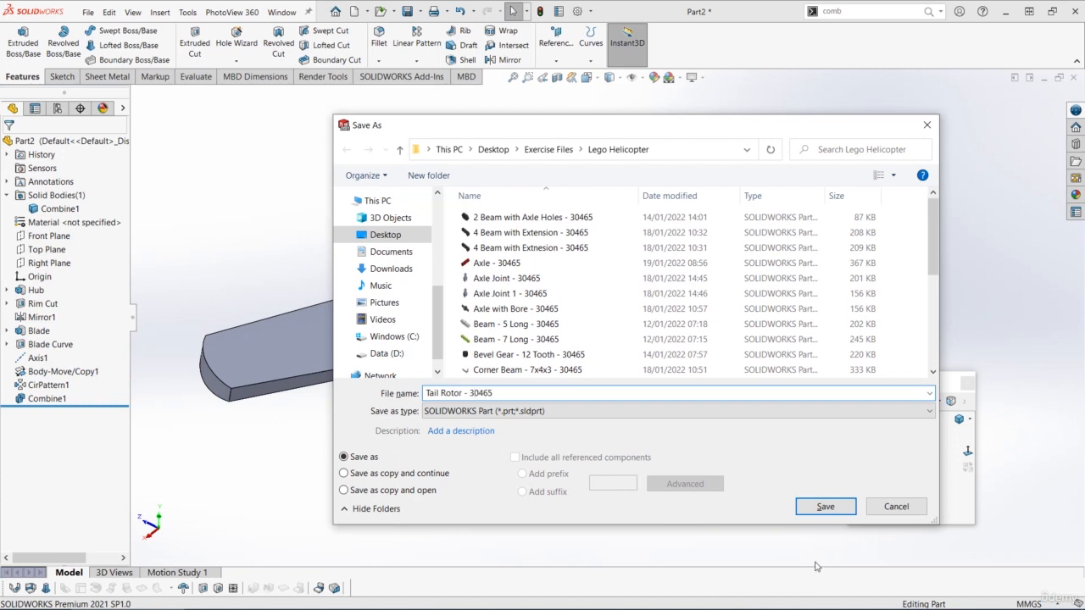
pyautogui.click(822, 508)
# Apply a black medium gloss plastic appearance to the whole rotor and save the part
pyautogui.click(1075, 194)
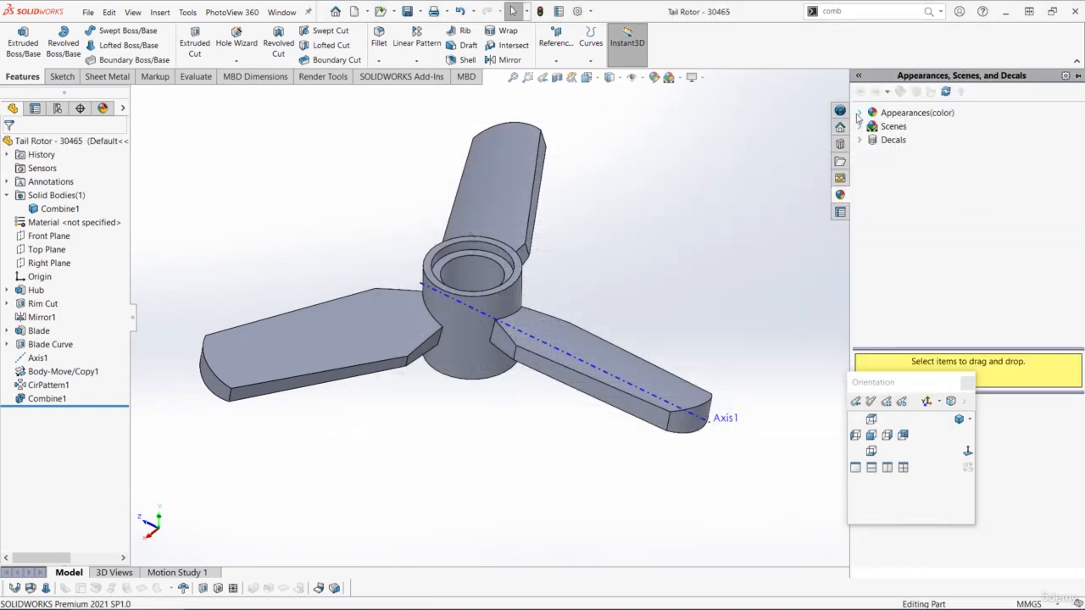
pyautogui.click(858, 113)
pyautogui.click(872, 125)
pyautogui.click(932, 153)
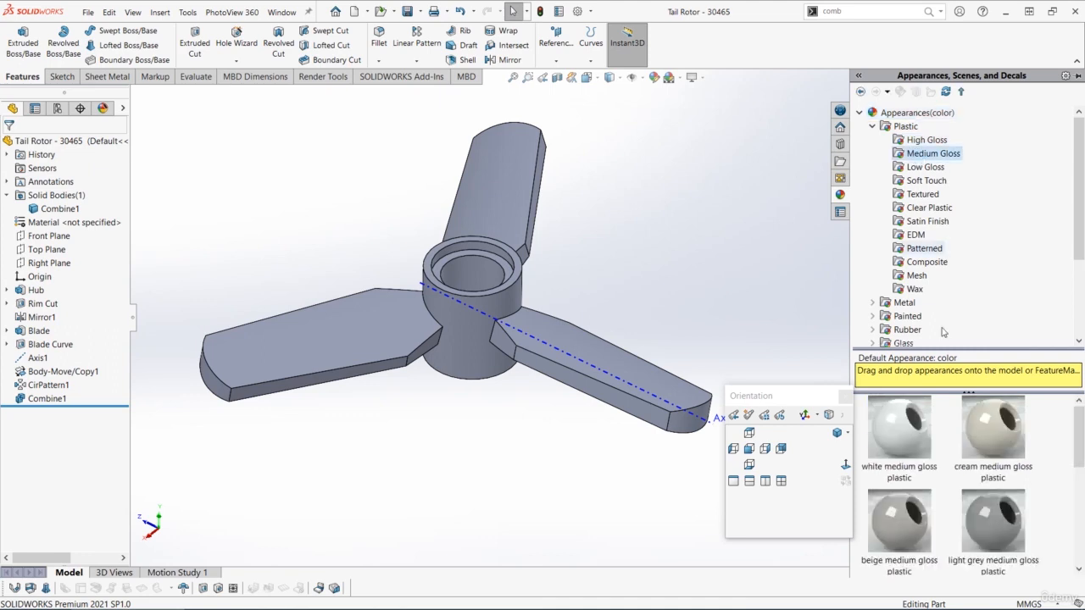
pyautogui.scroll(-1, 943, 514)
pyautogui.doubleClick(894, 525)
pyautogui.moveTo(680, 332); pyautogui.dragTo(701, 241, button='middle')
pyautogui.hotkey('ctrl', 's')
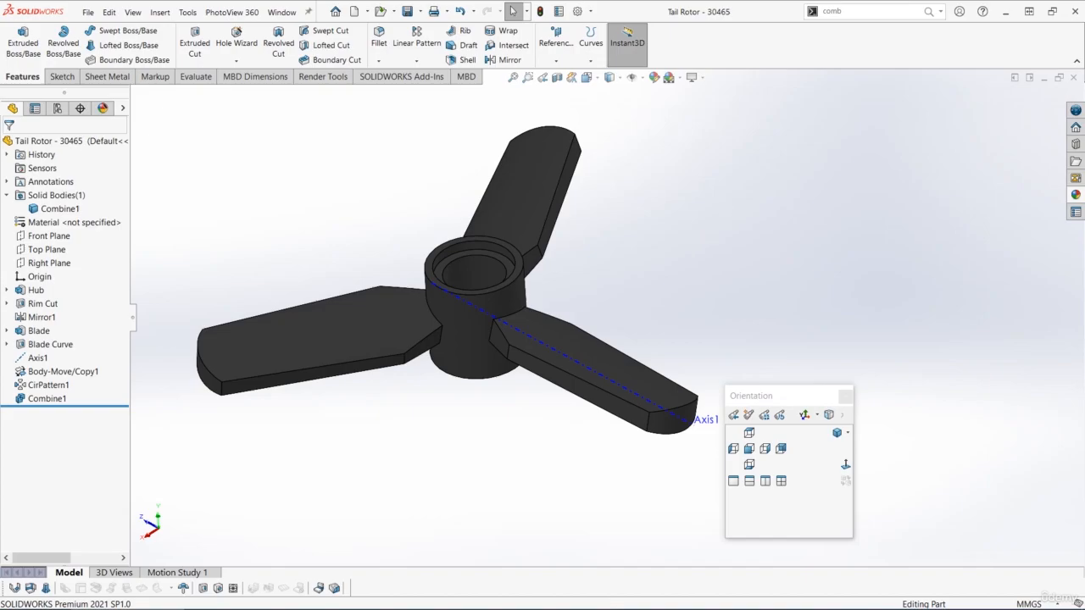